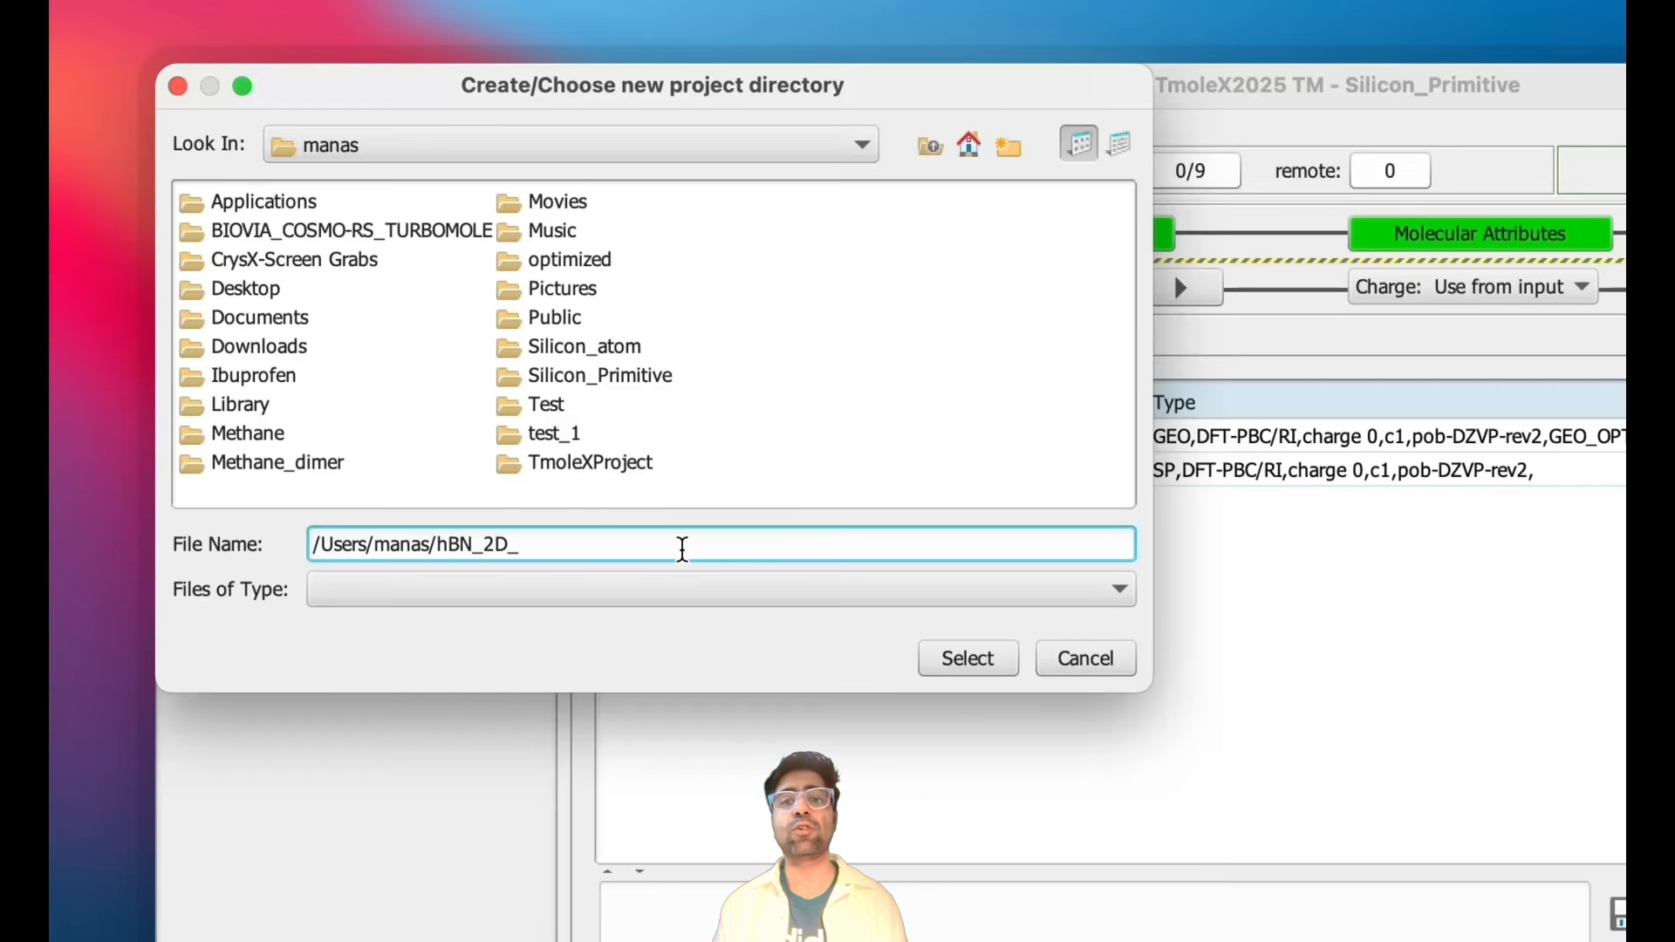
- Create the hBN_2D_periodic project directory and import the coordinate file hBN_coord_optimized
left_click(945, 660)
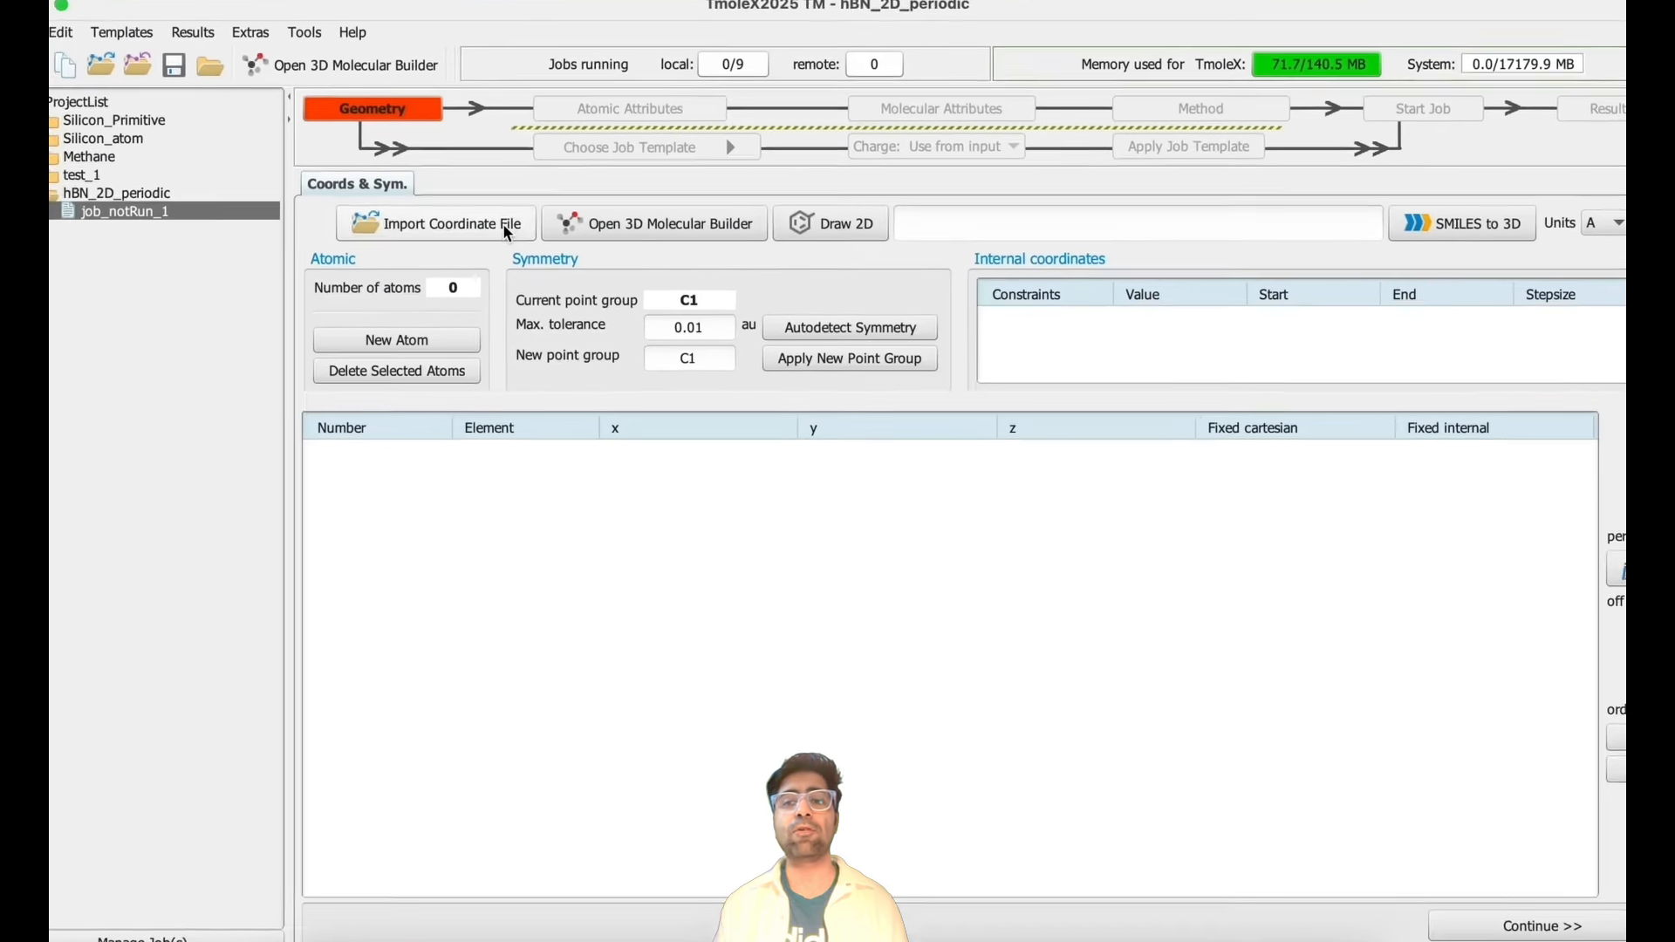
left_click(578, 274)
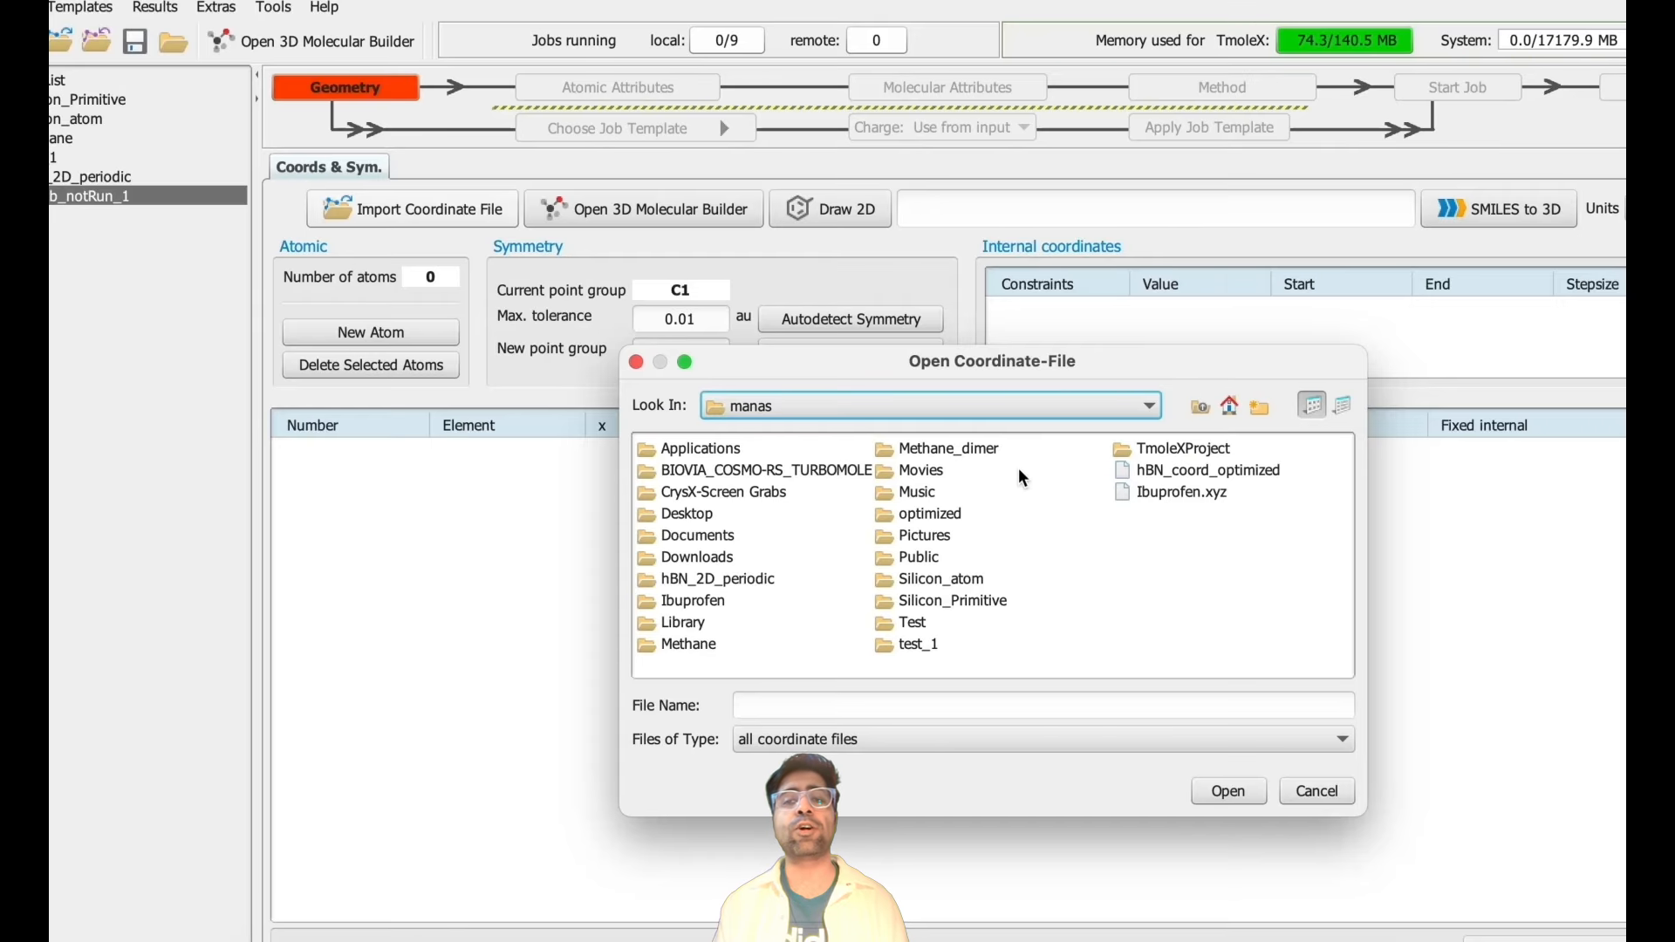
left_click(1142, 473)
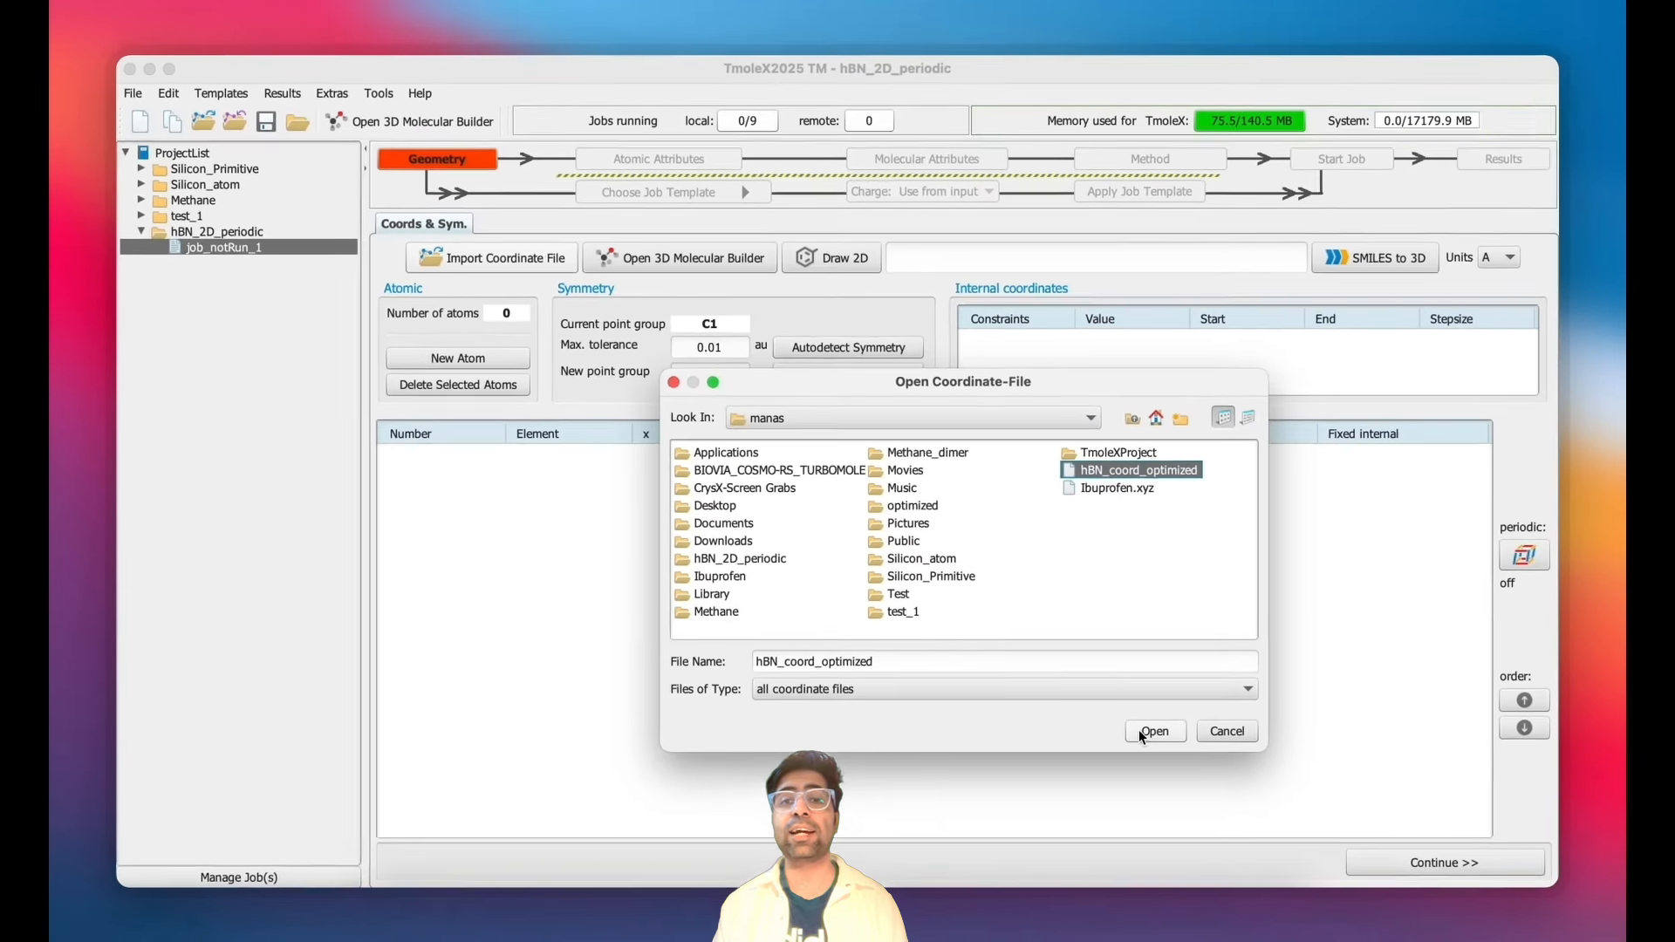
left_click(1141, 722)
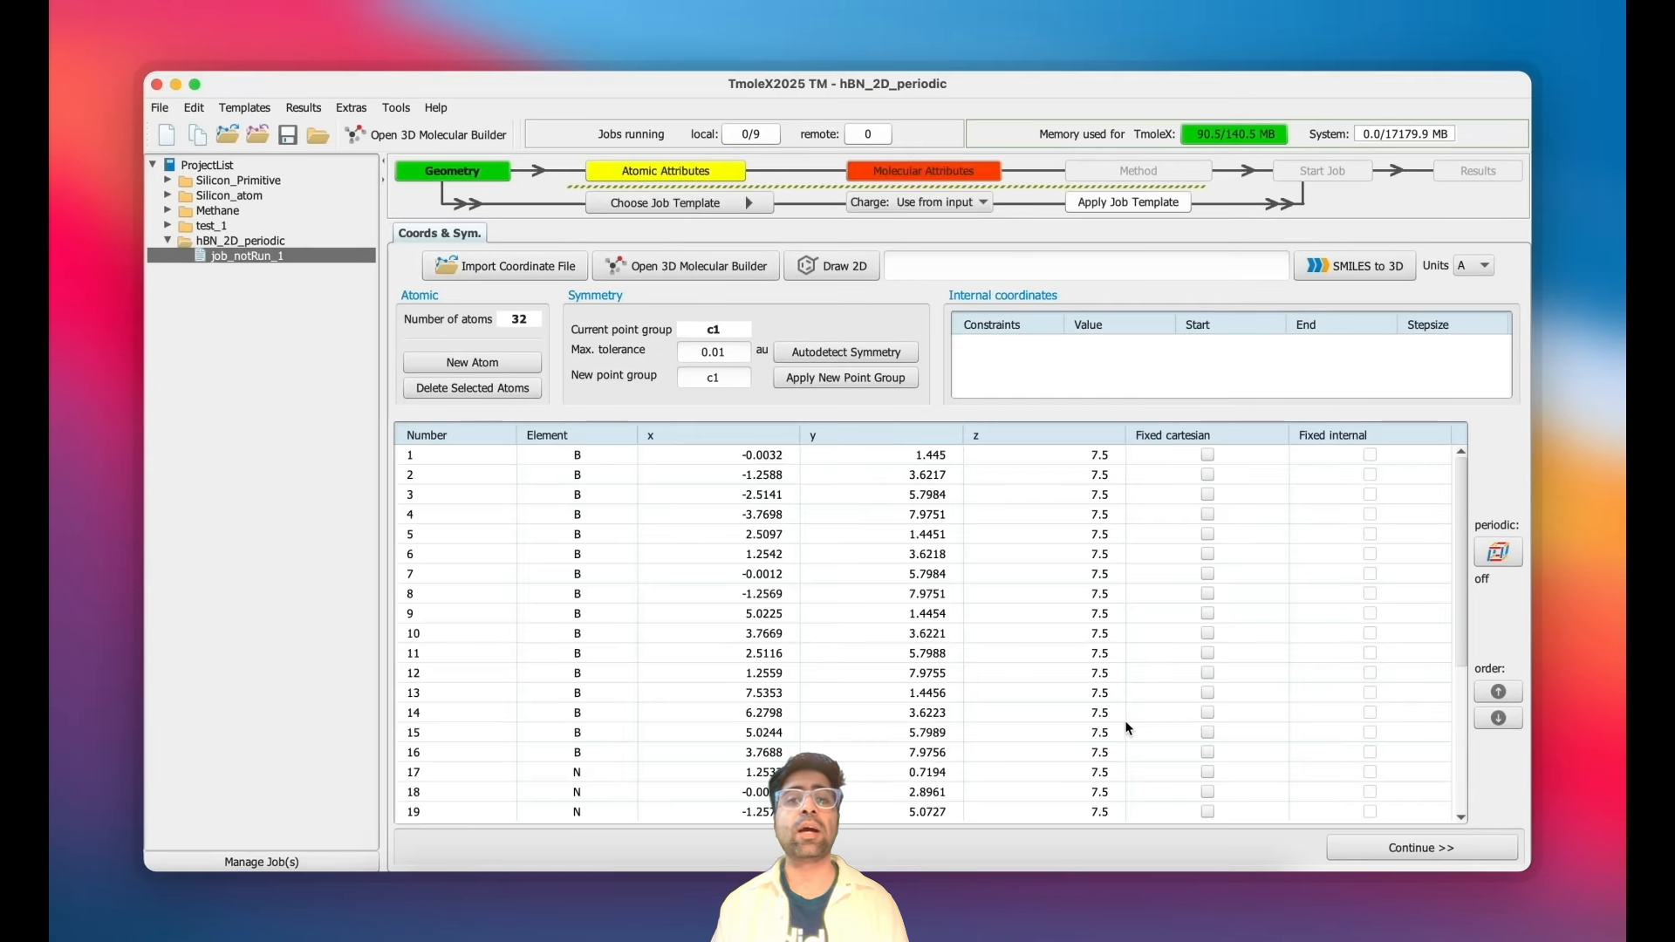
- Open the imported structure in the 3D Molecular Builder
scroll(927, 653, "down", 5)
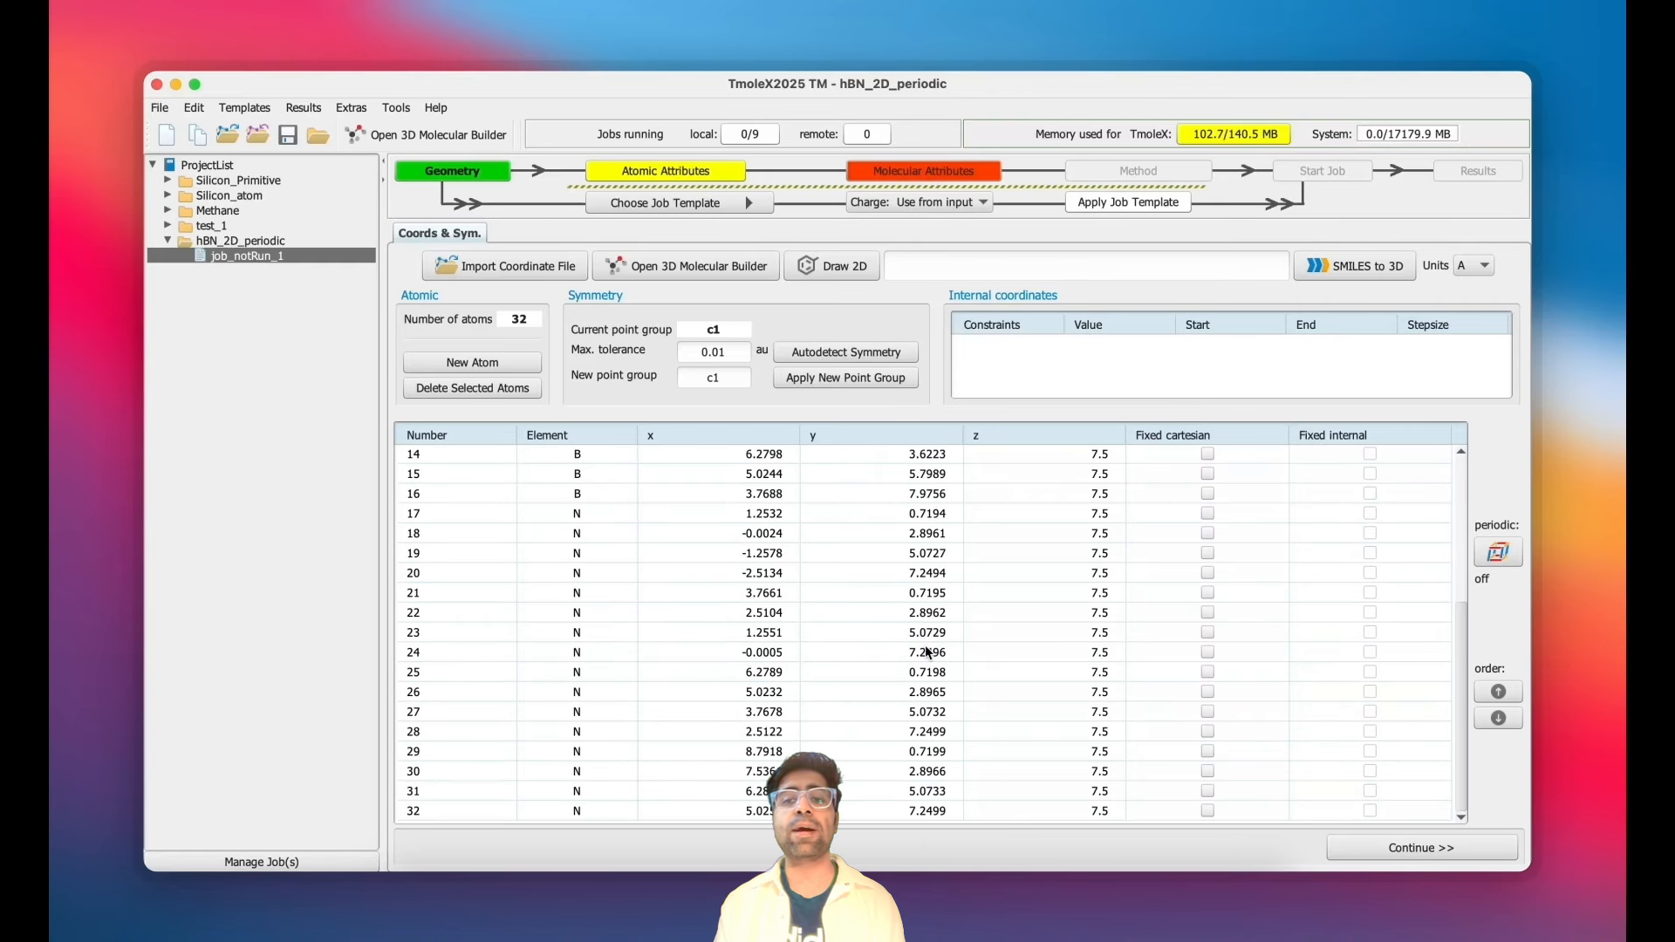
scroll(927, 652, "up", 5)
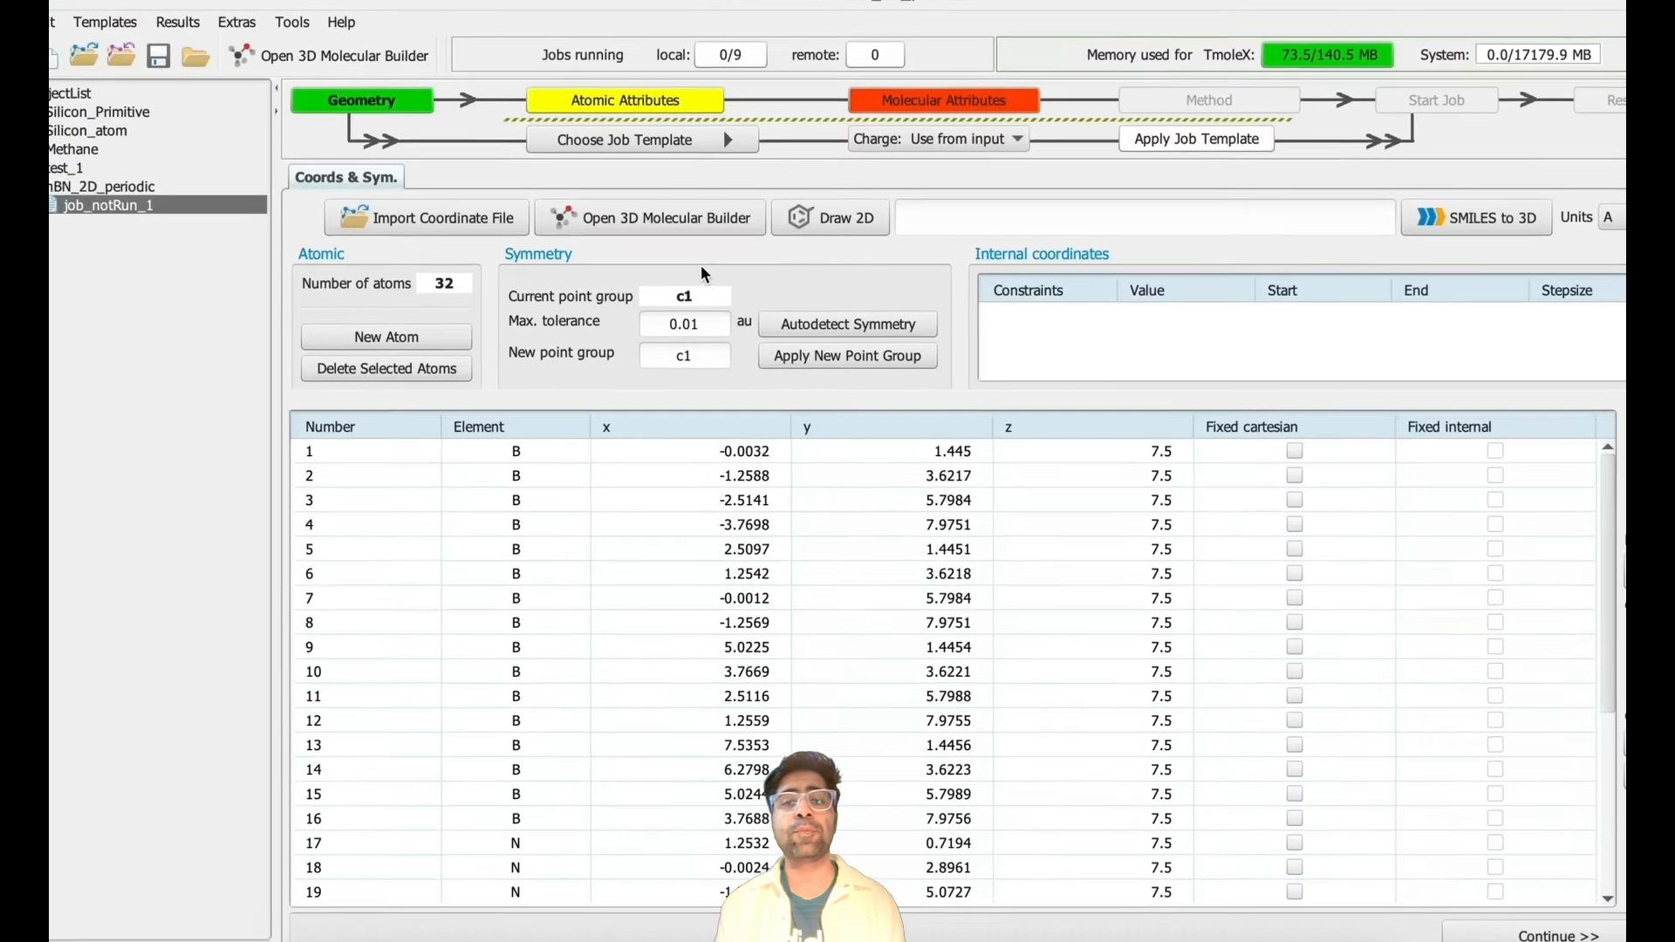
left_click(732, 271)
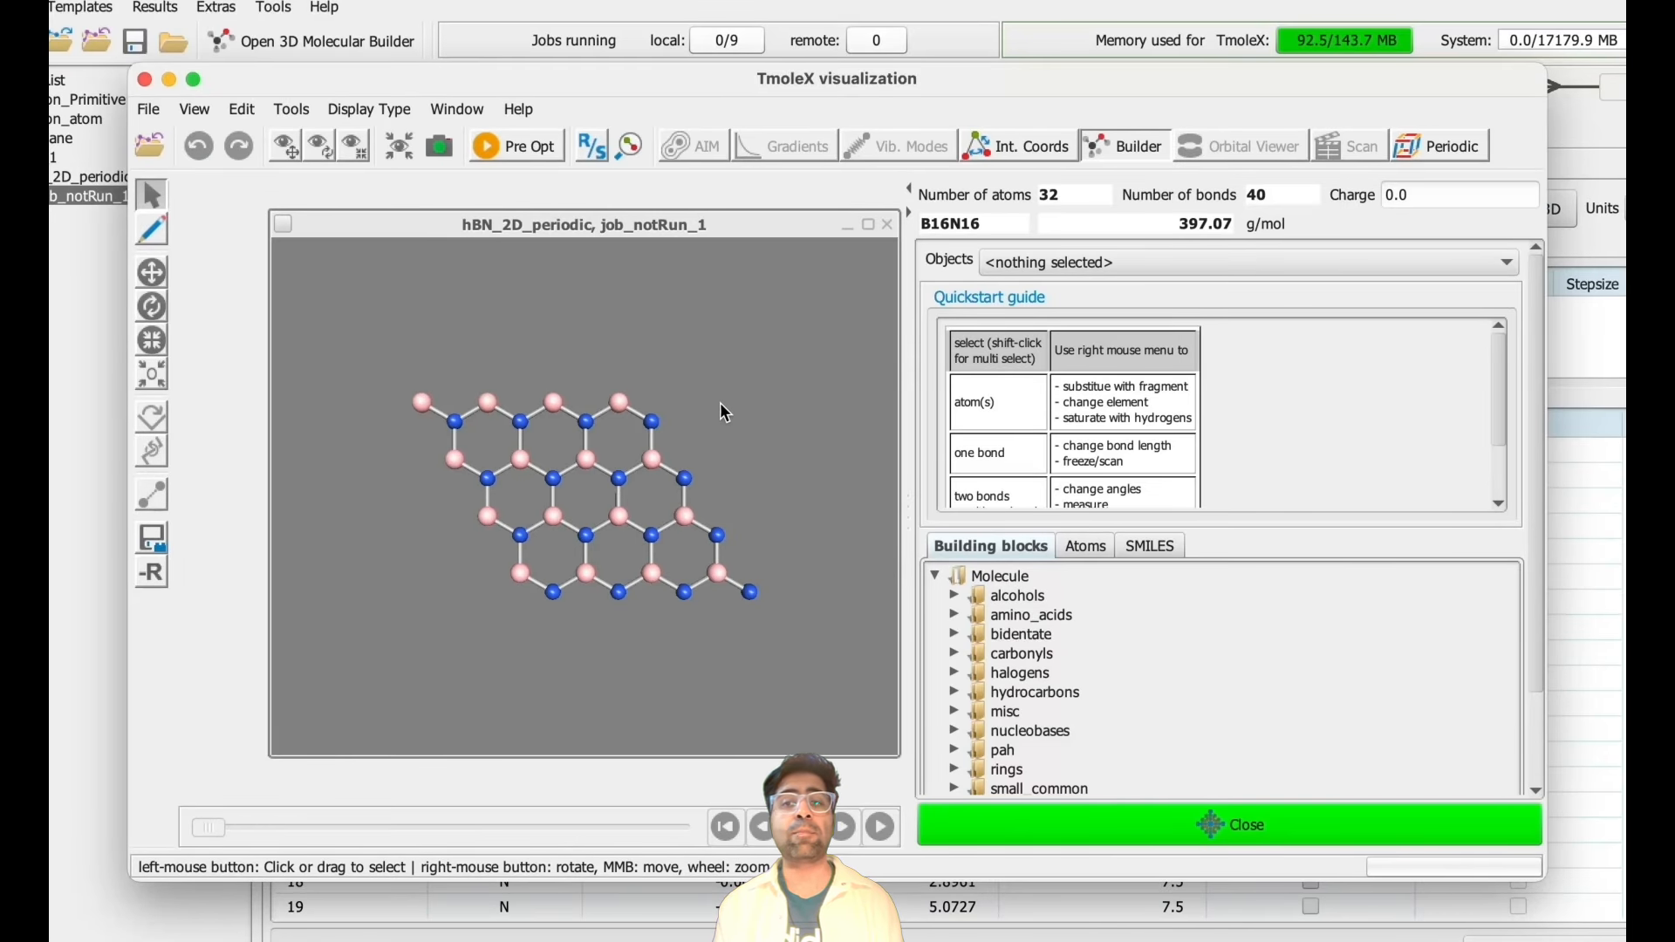
mouse_move(719, 401)
left_mouse_down()
mouse_move(735, 293)
mouse_move(773, 311)
mouse_move(763, 368)
mouse_move(635, 400)
mouse_move(733, 307)
mouse_move(735, 276)
mouse_move(691, 417)
mouse_move(734, 375)
left_mouse_up()
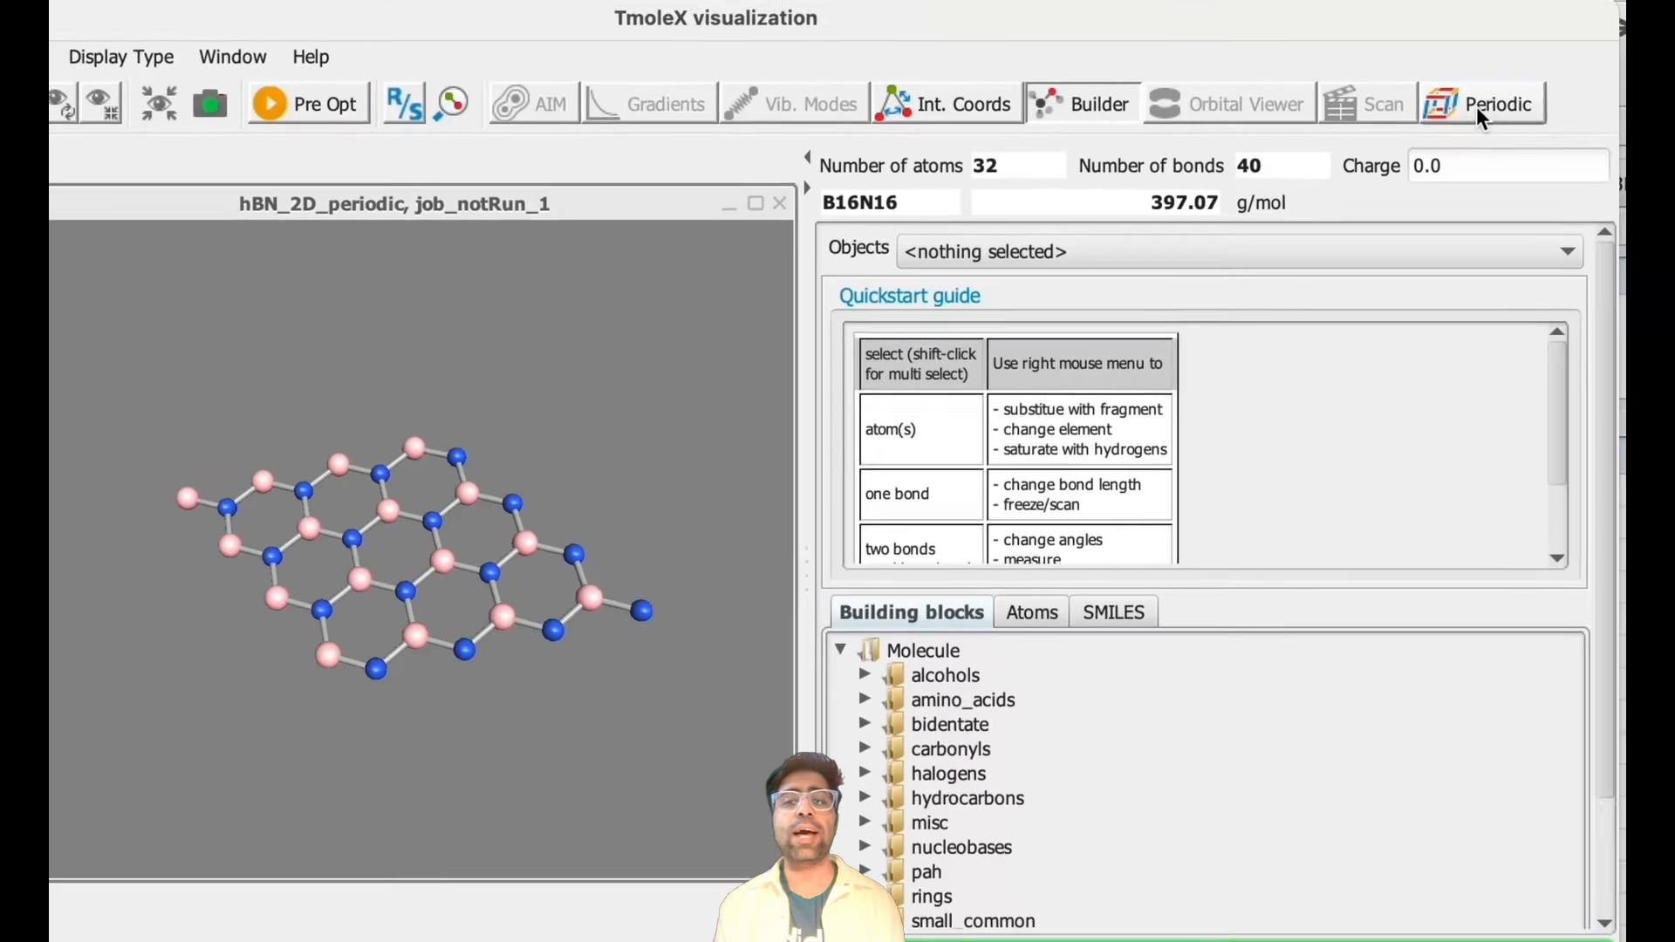
- Set the periodic boundary conditions' periodicity to 2D - surface slab
left_click(1475, 107)
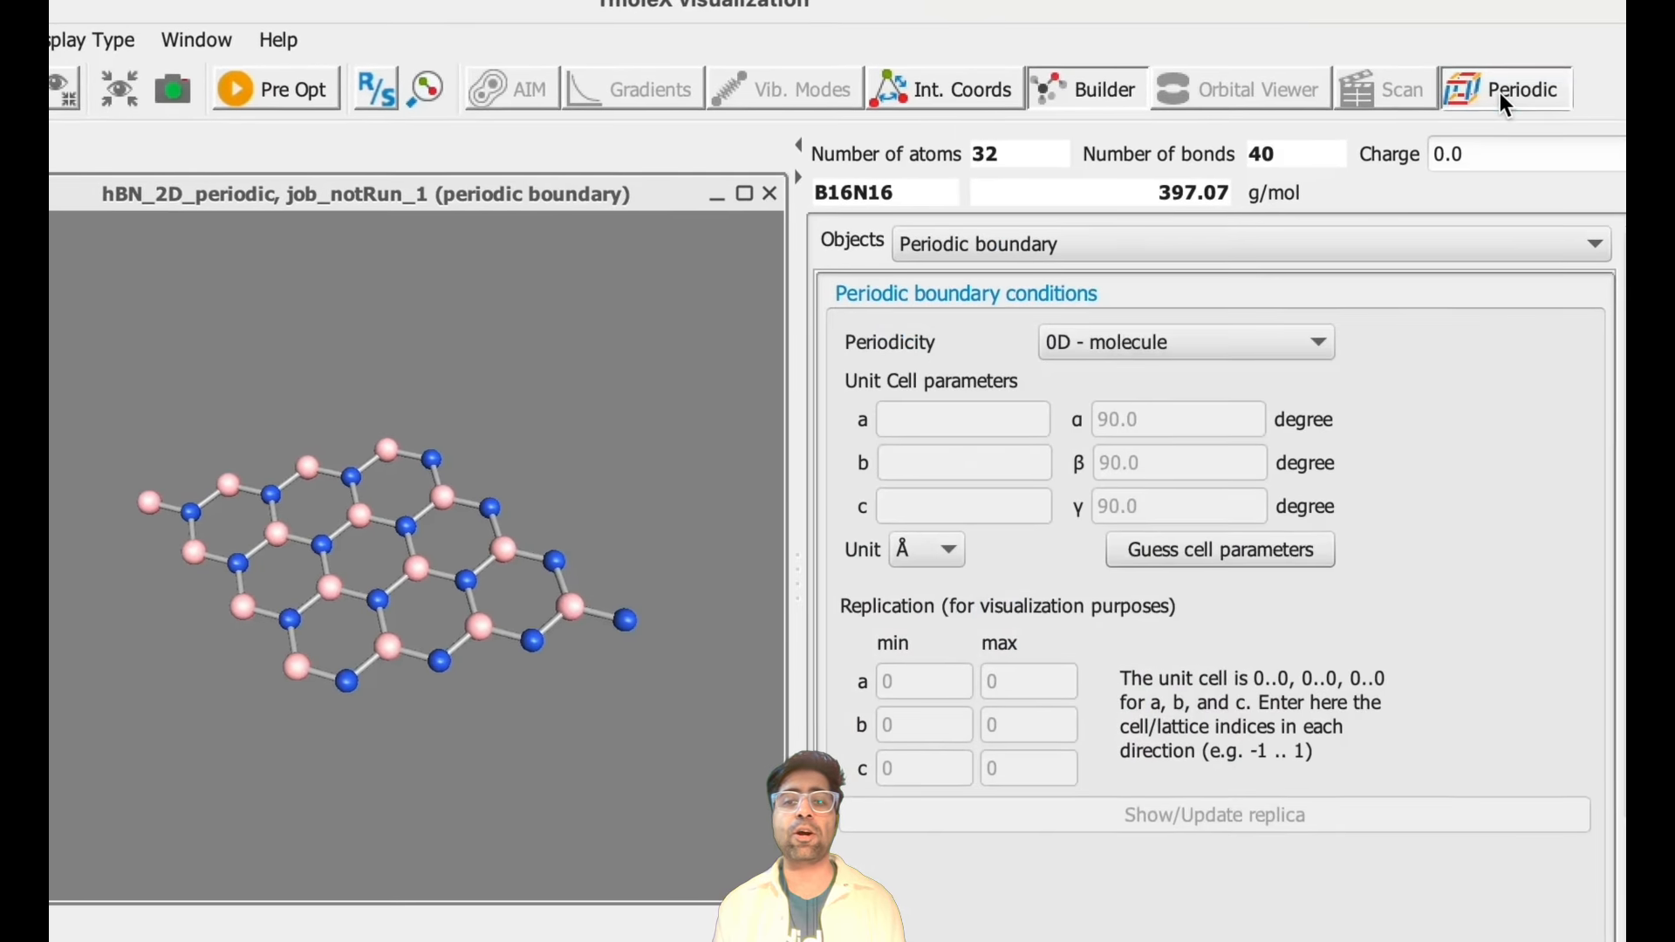
left_click(1315, 340)
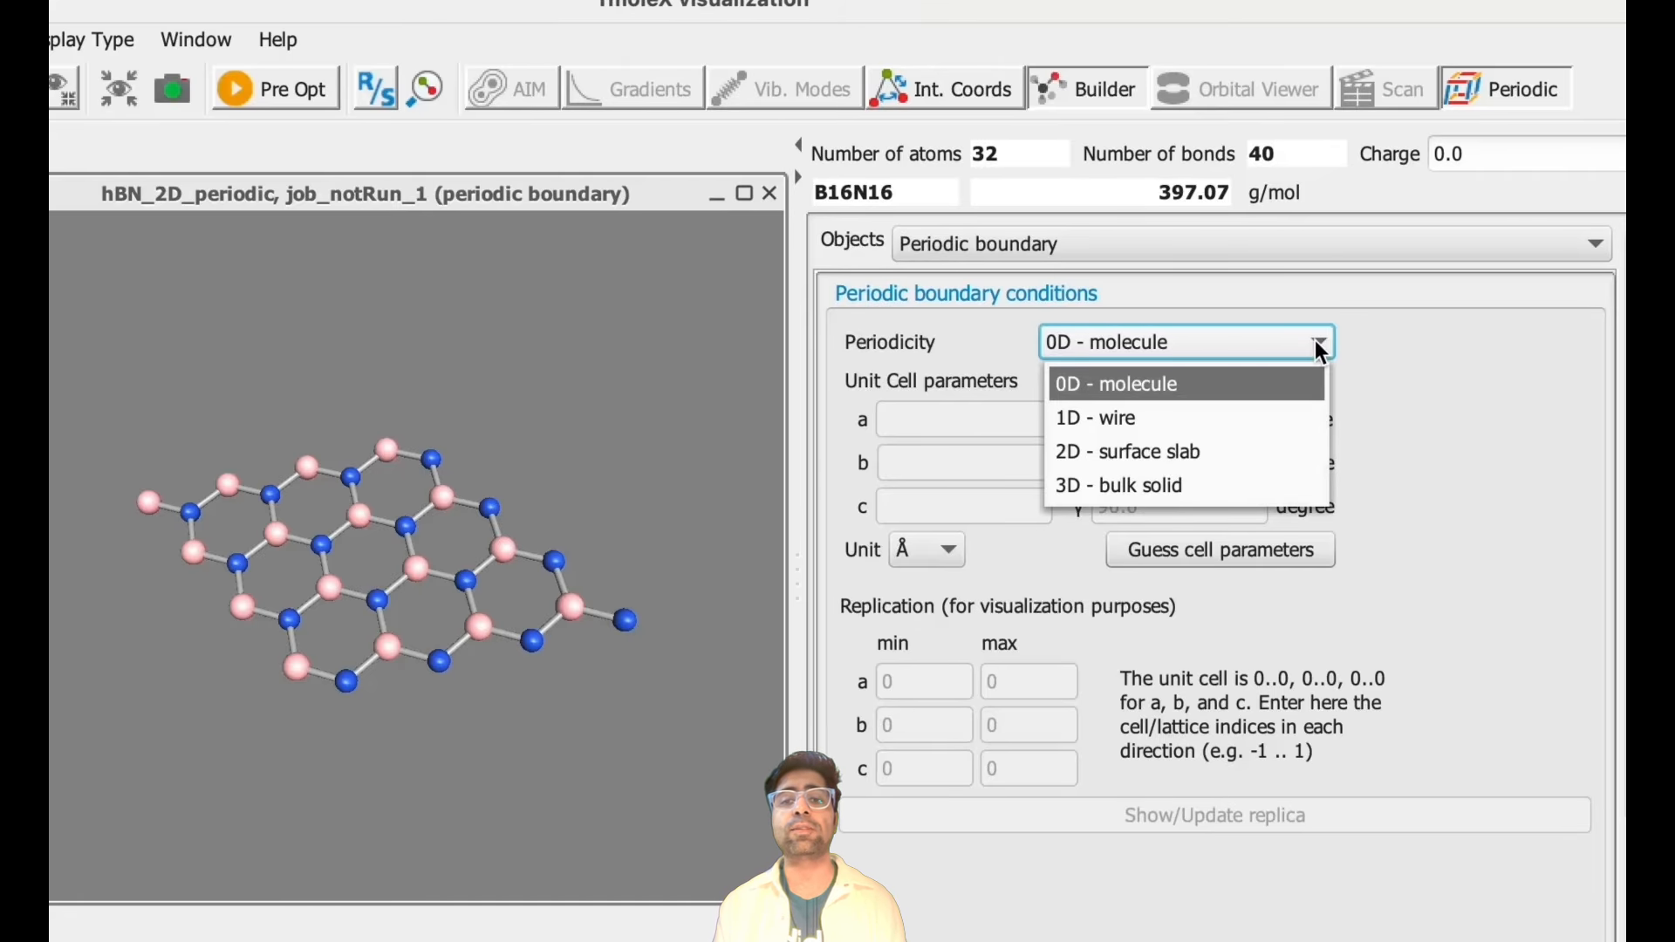
left_click(1224, 447)
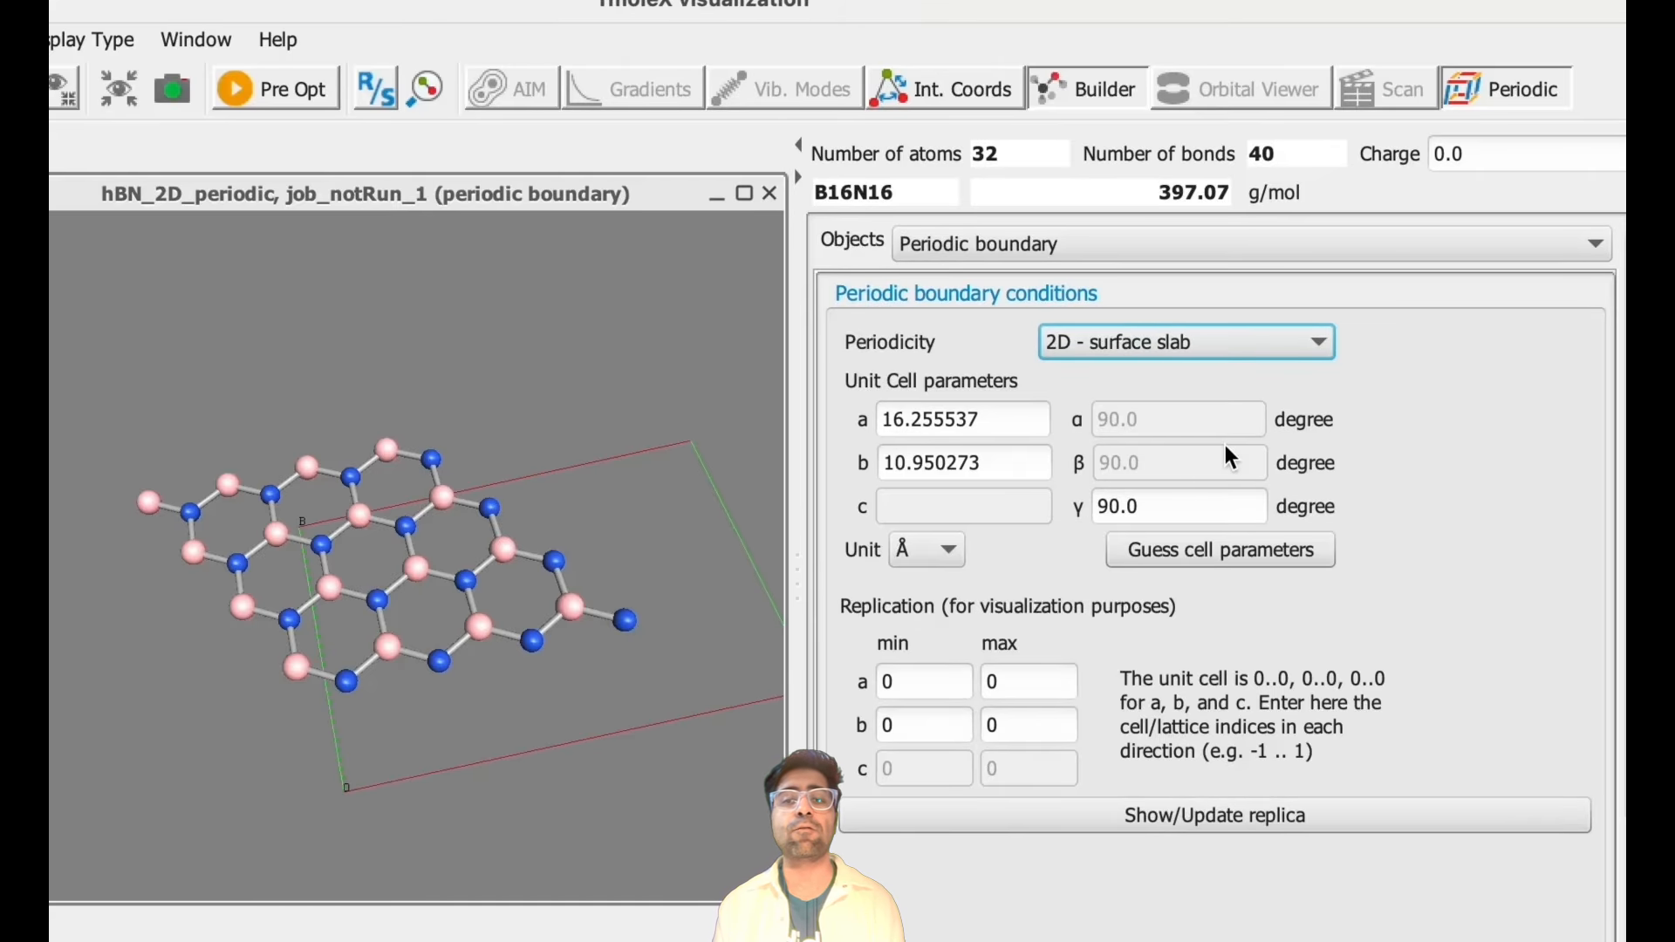
left_click(682, 597)
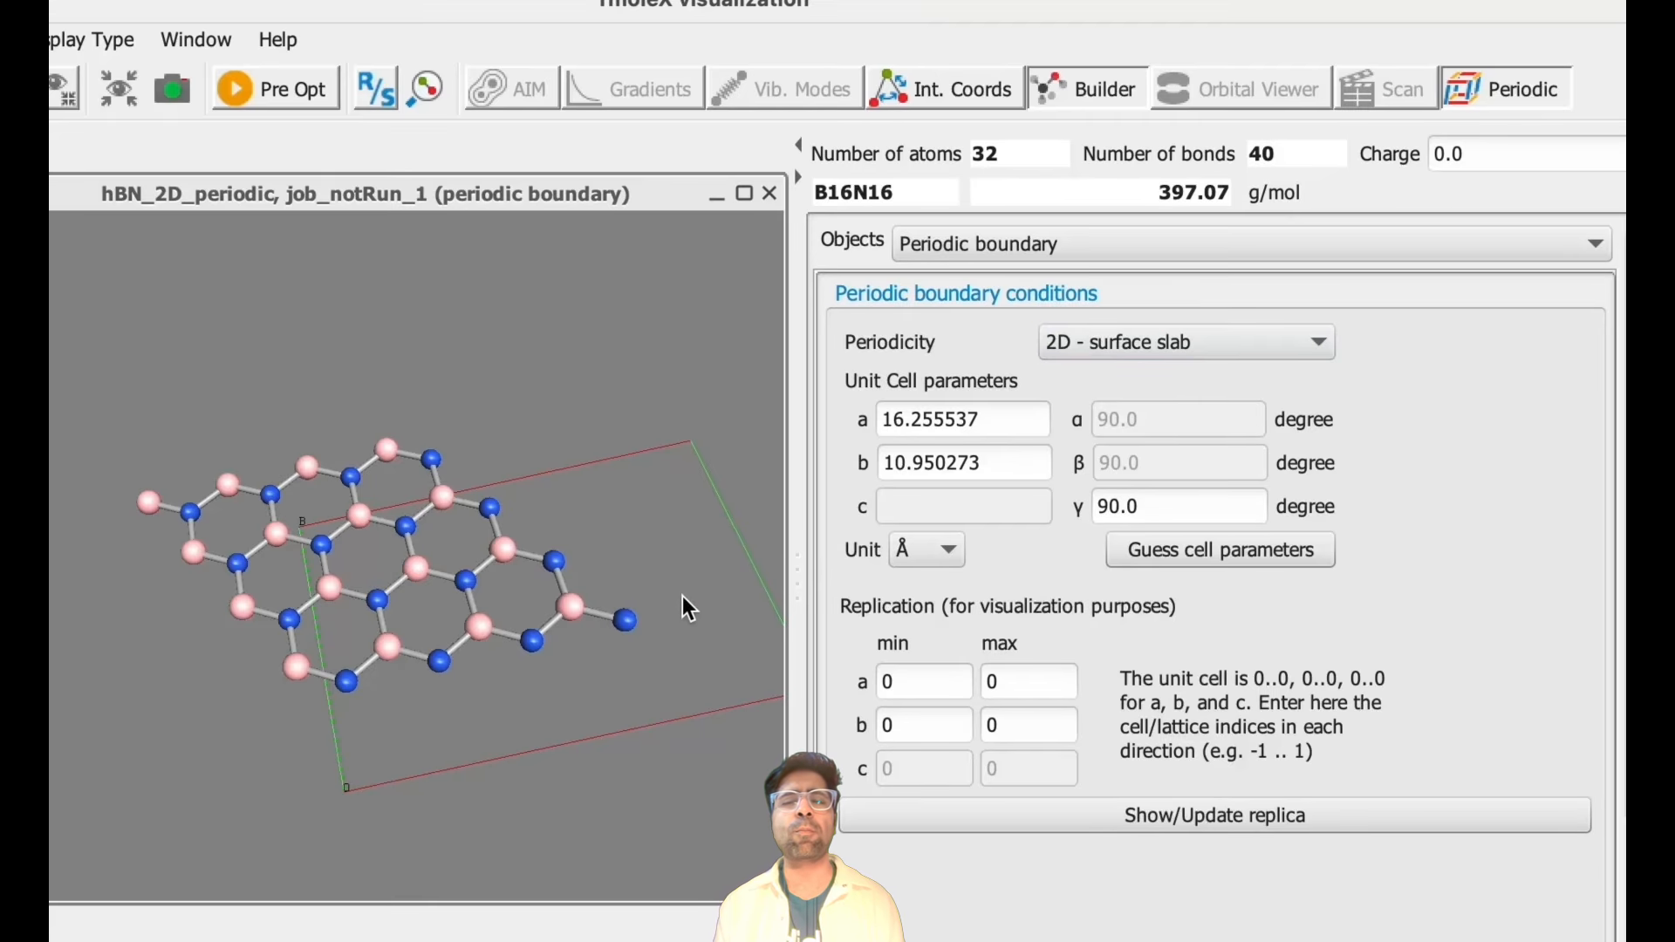
left_click_drag(689, 608, 679, 692)
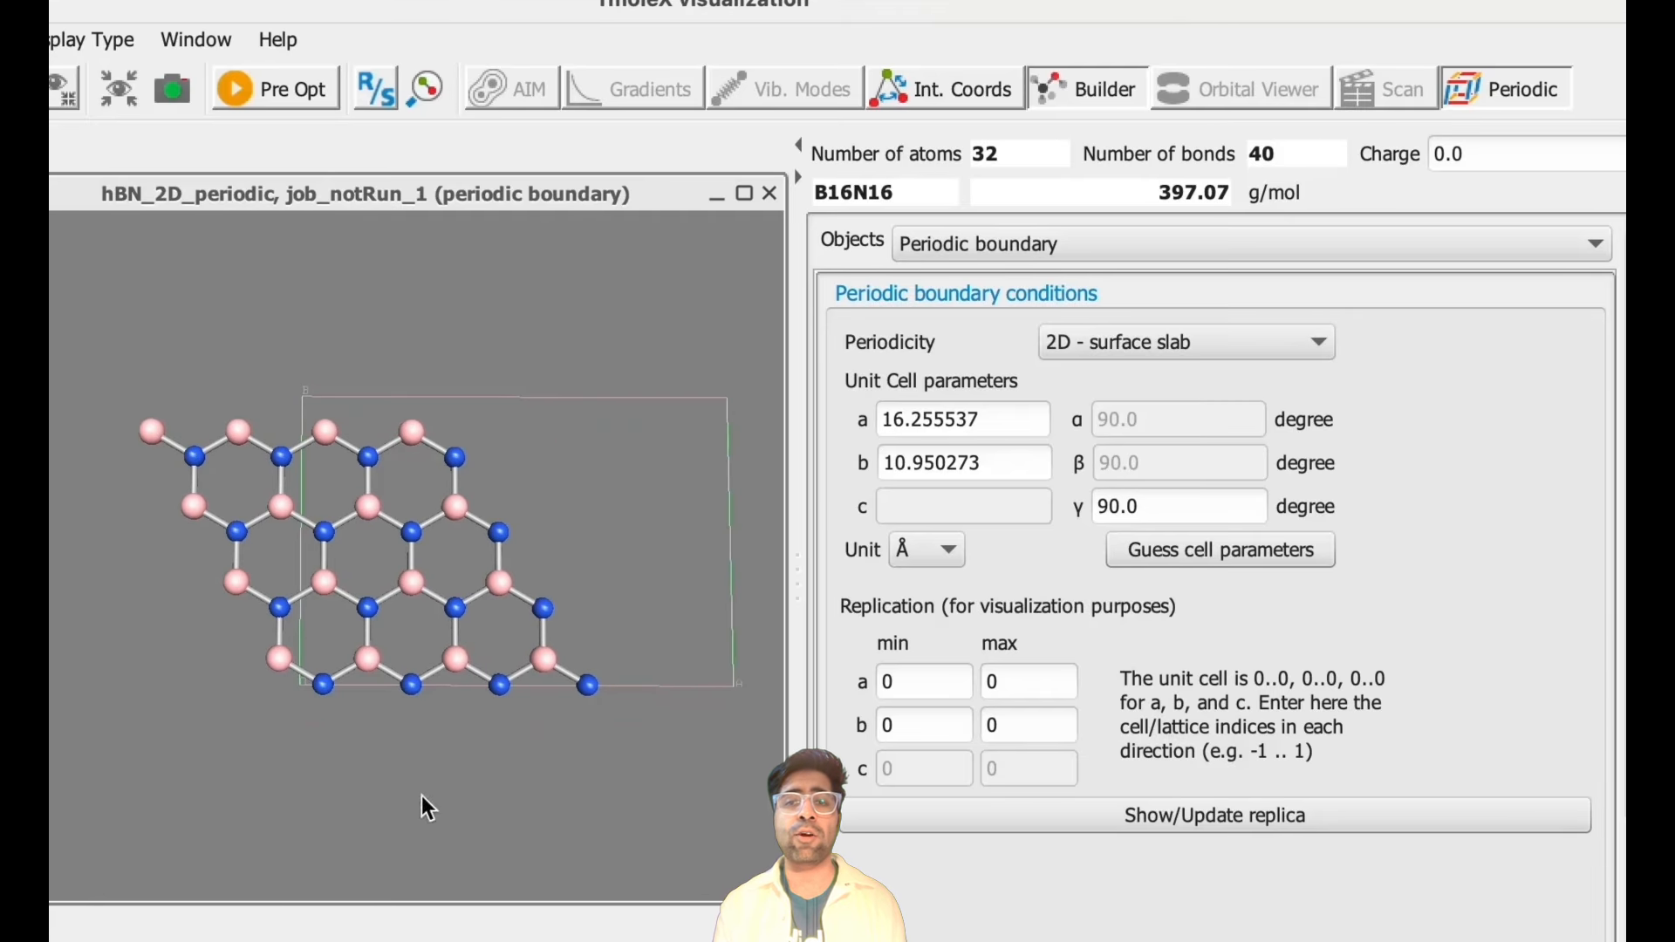
- Set the unit cell parameters a = 10.0518273236 Å, b = 10.0517620696 Å and γ = 119.9810627952°
double_click(1021, 420)
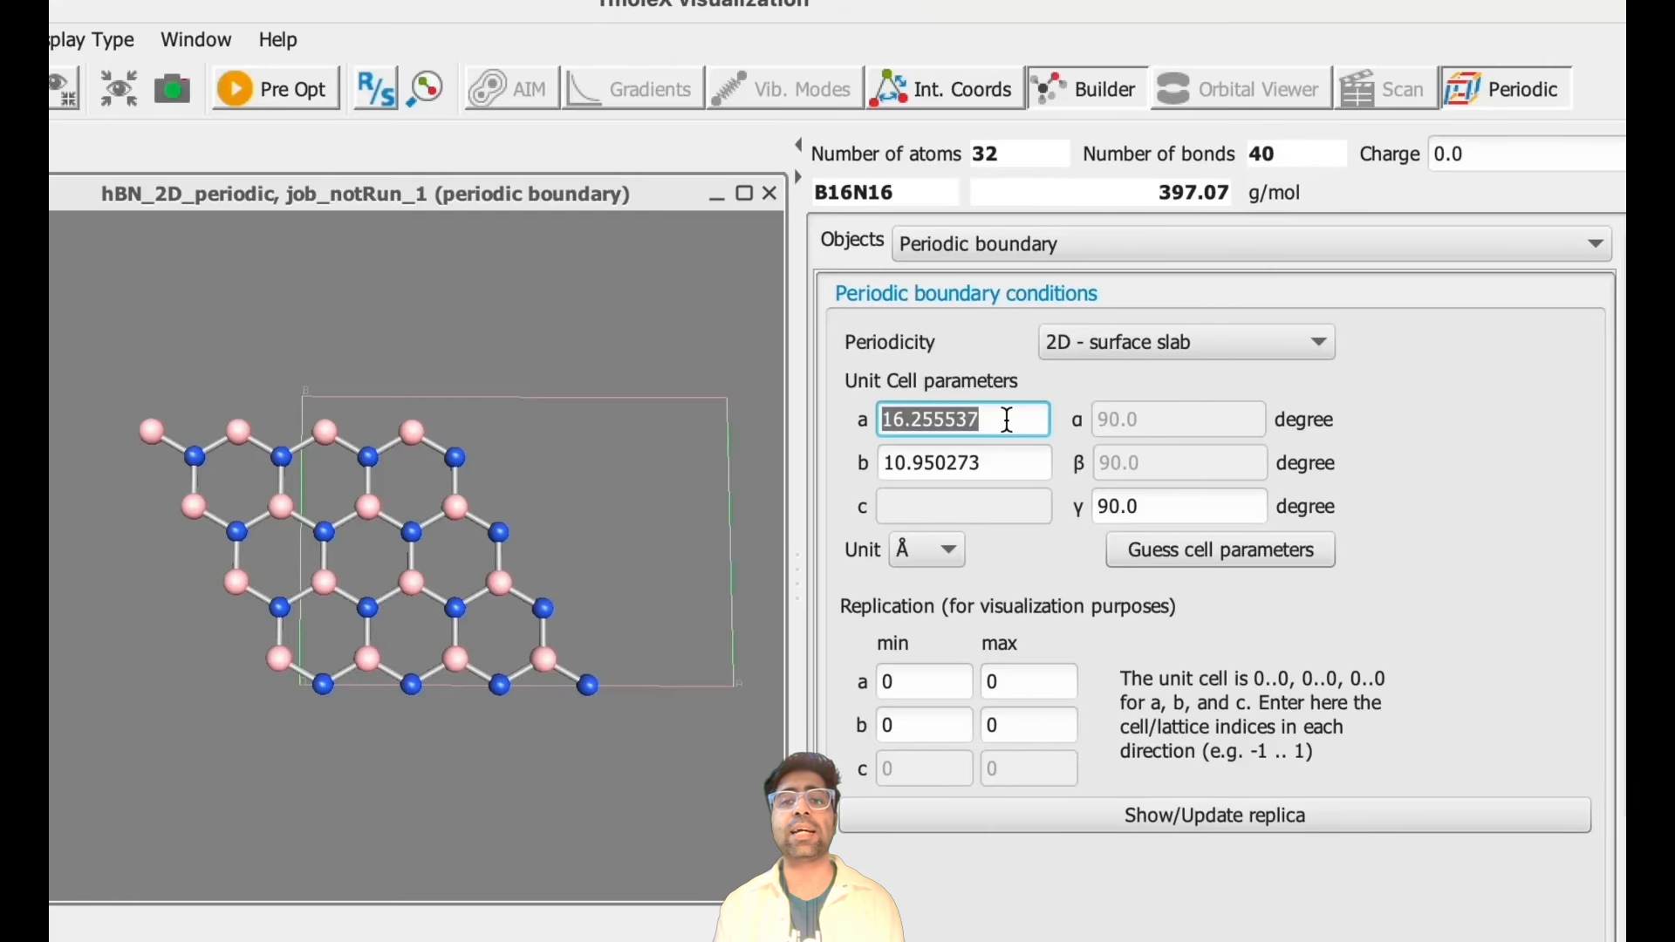
type("10.0518273216")
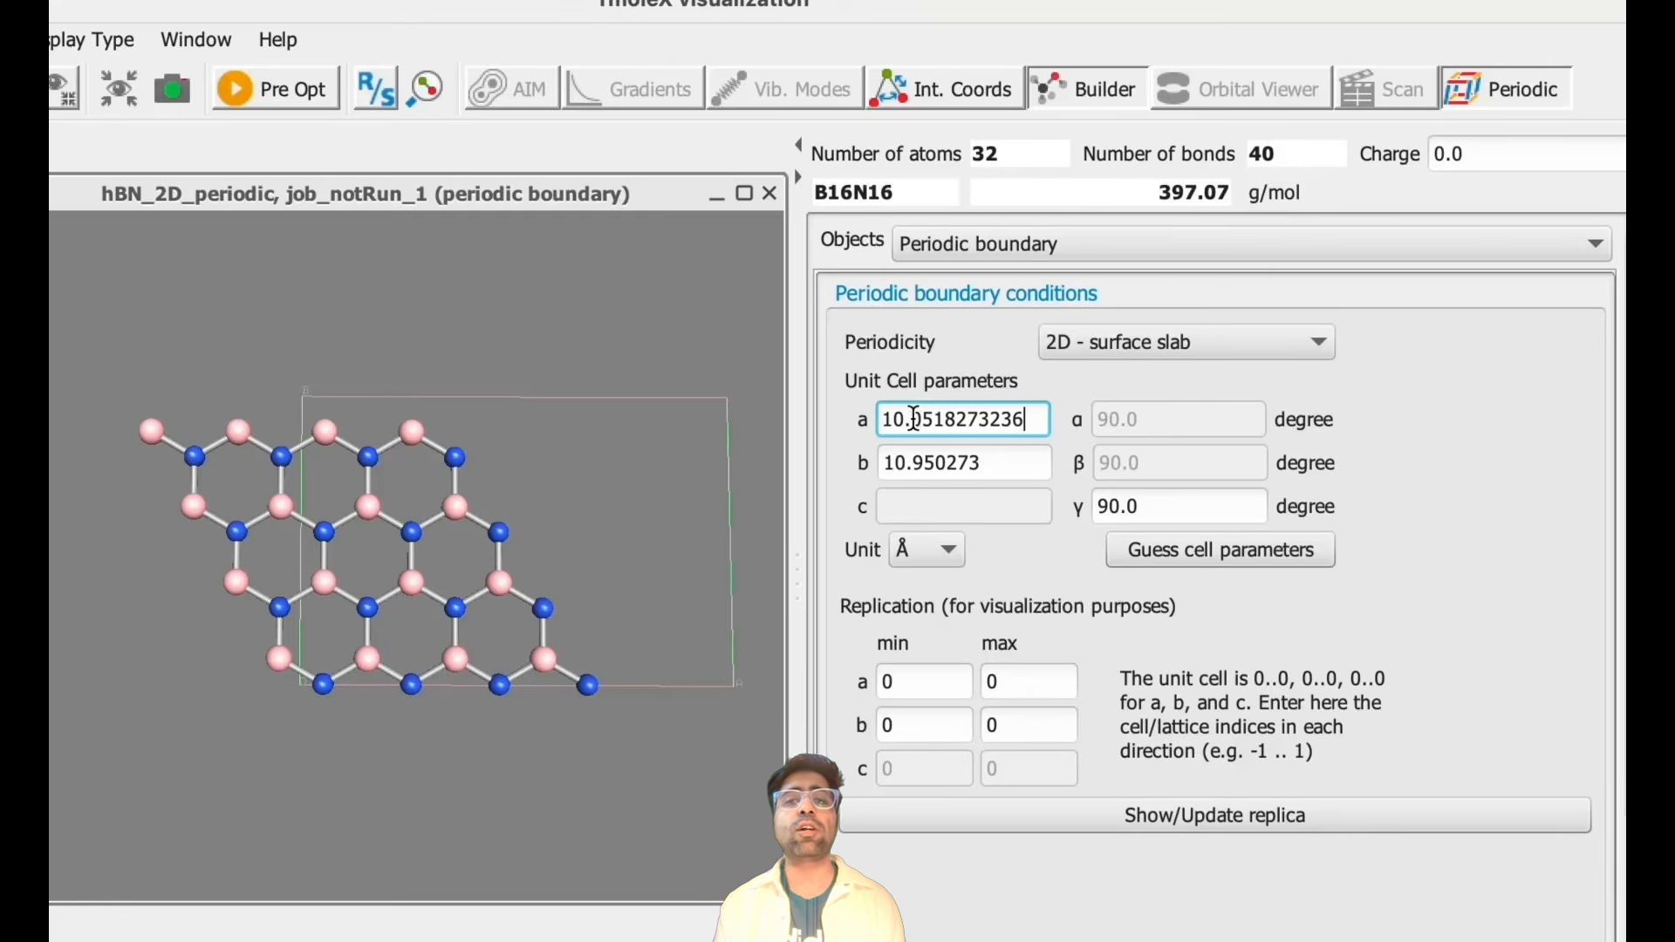
key("Return")
double_click(1002, 459)
type("10.0517620696")
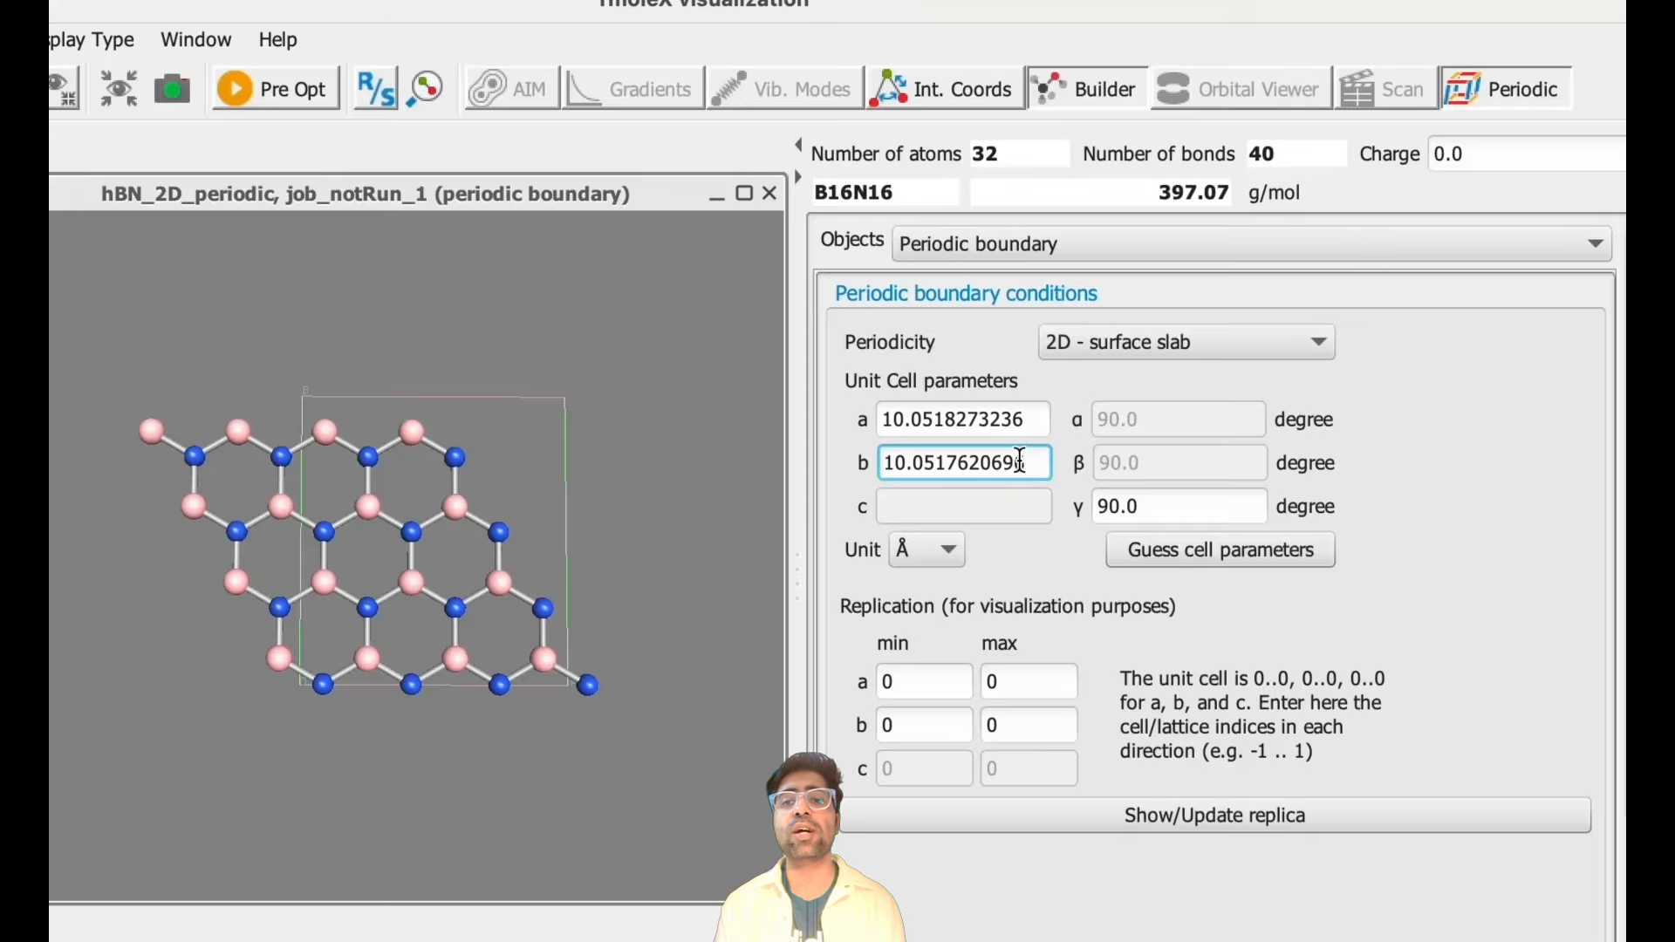
key("Return")
double_click(1102, 514)
type("119.9810627952")
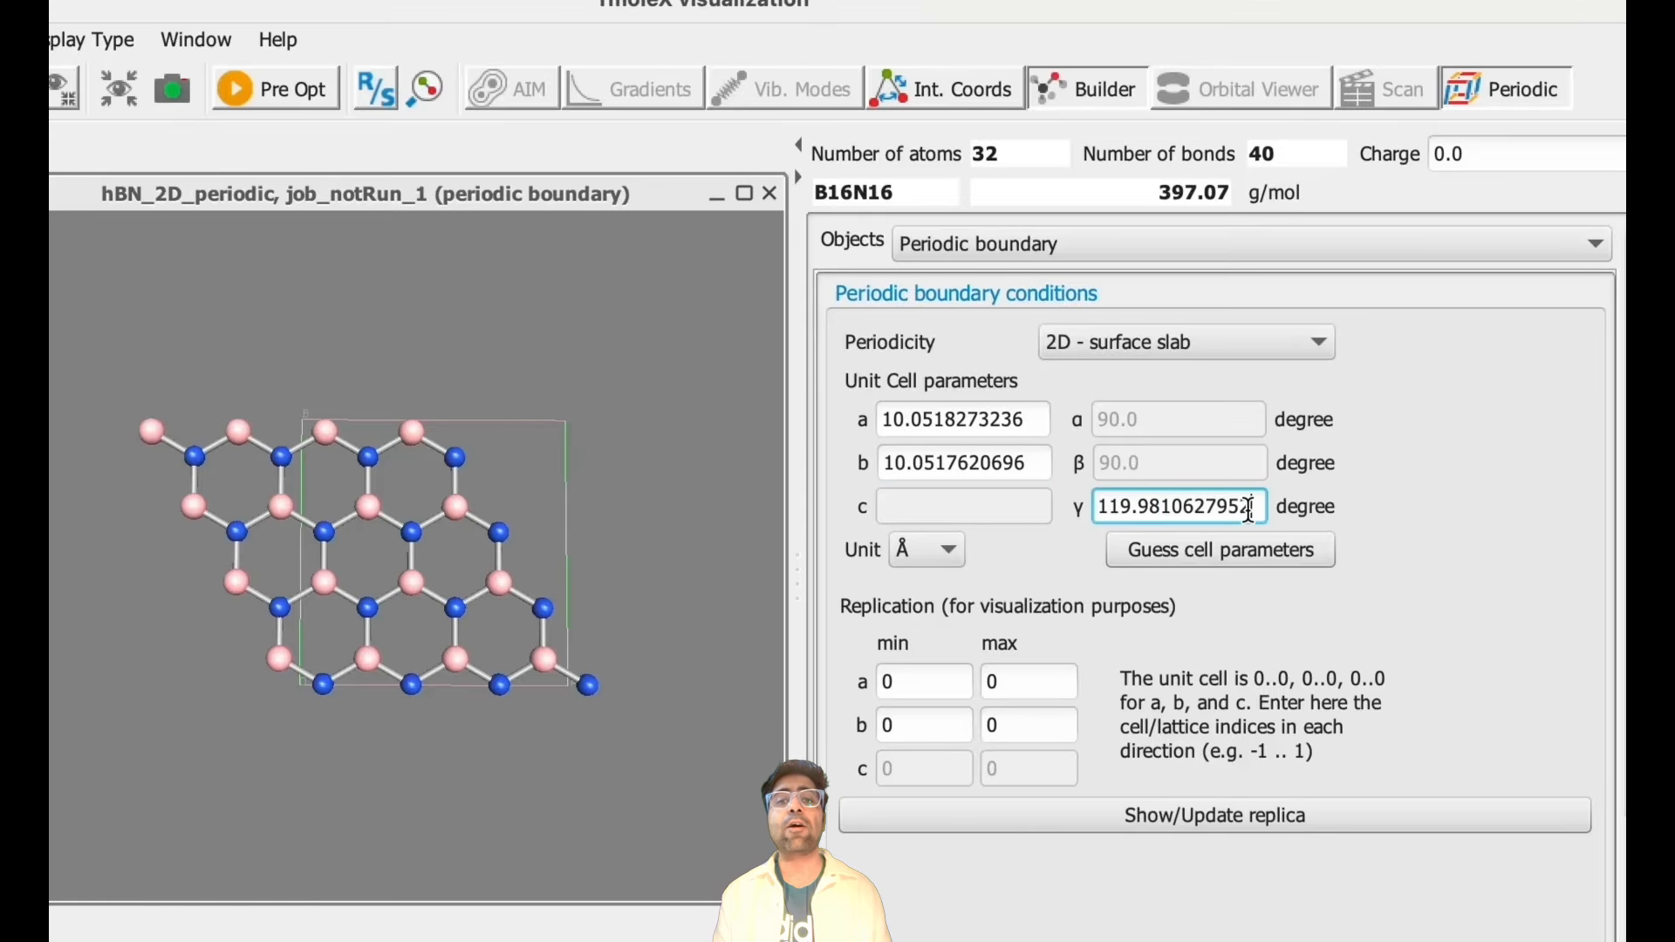
key("Tab")
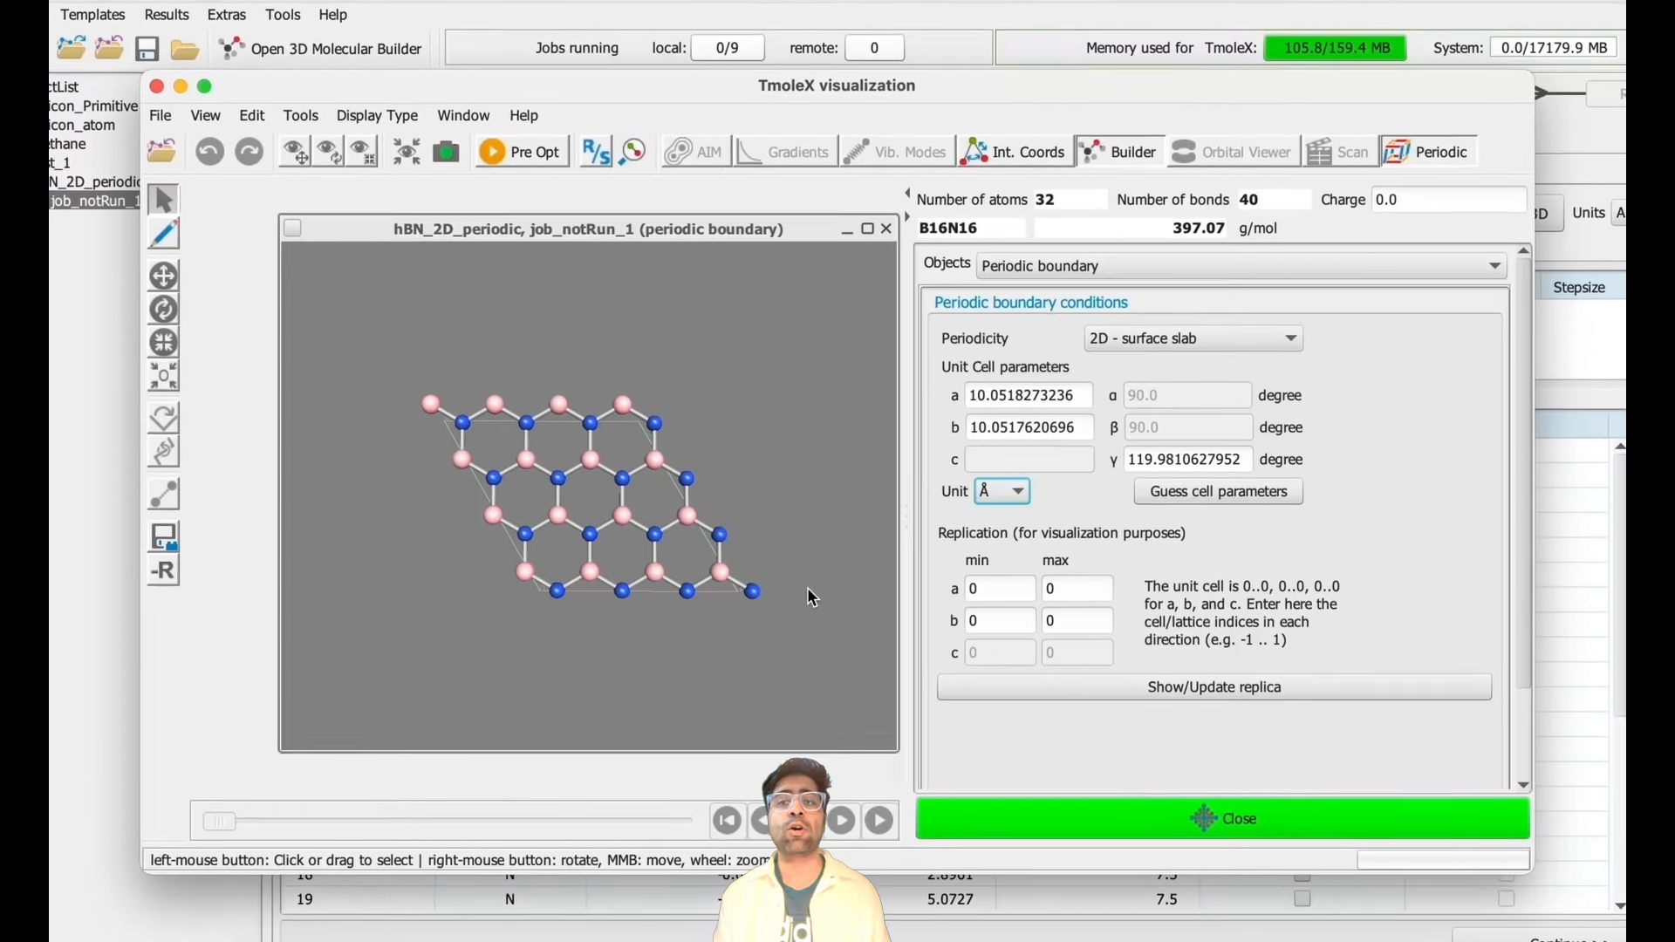
- Close the visualization window and continue to the atomic attributes
left_click_drag(816, 562, 907, 715)
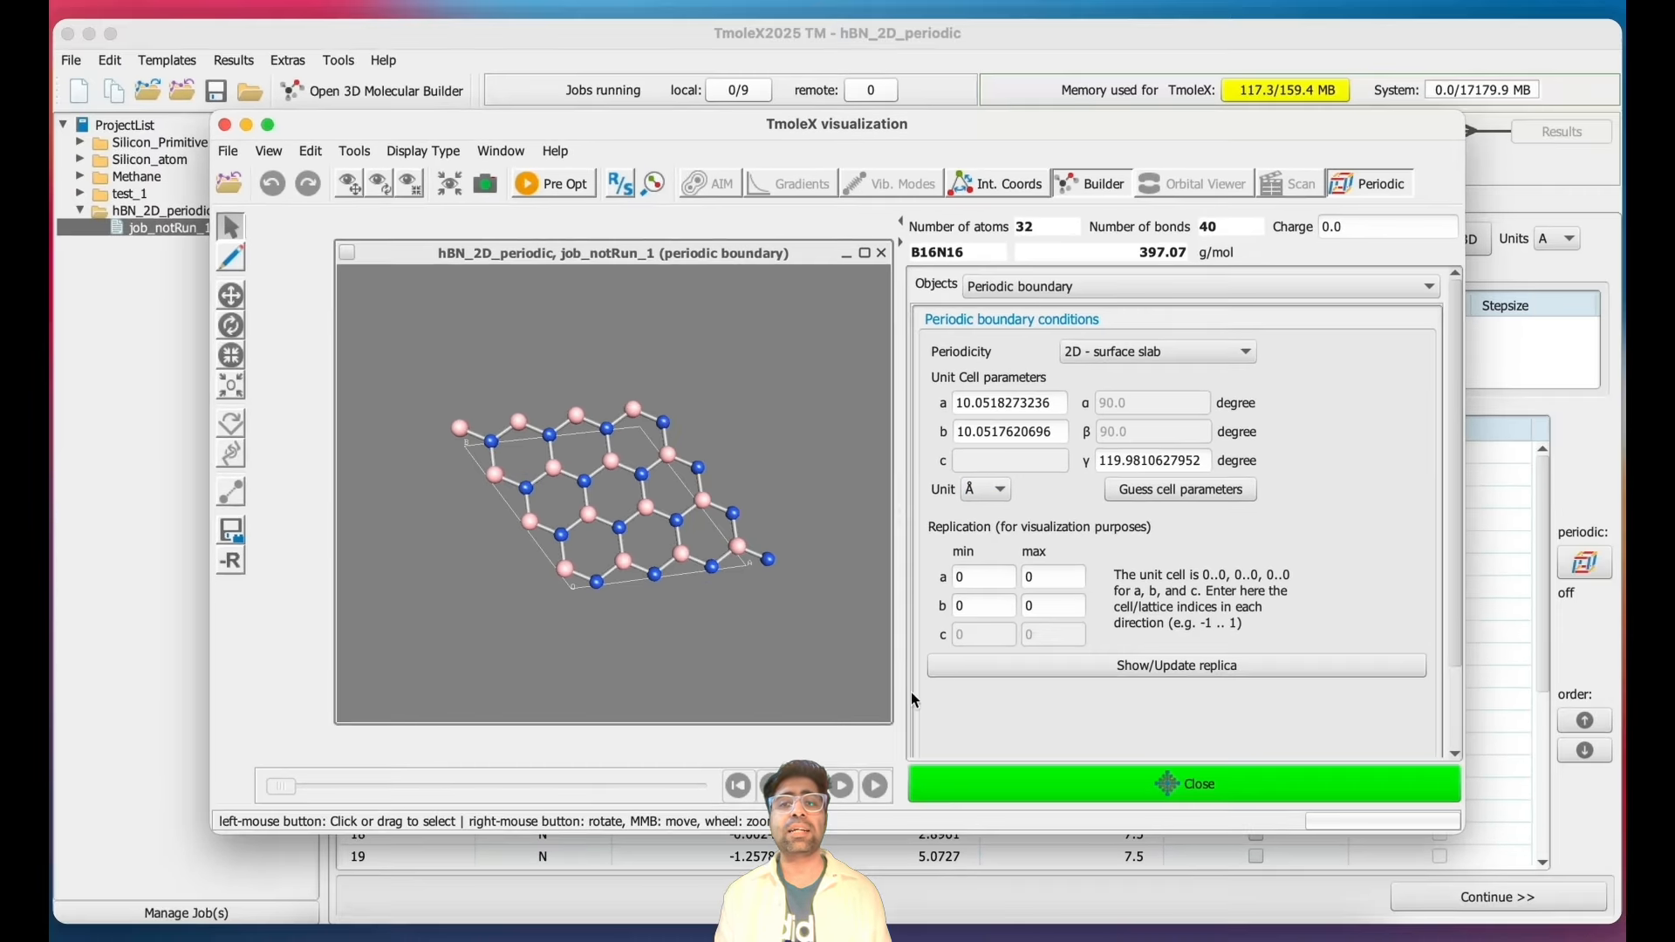
left_click(1012, 825)
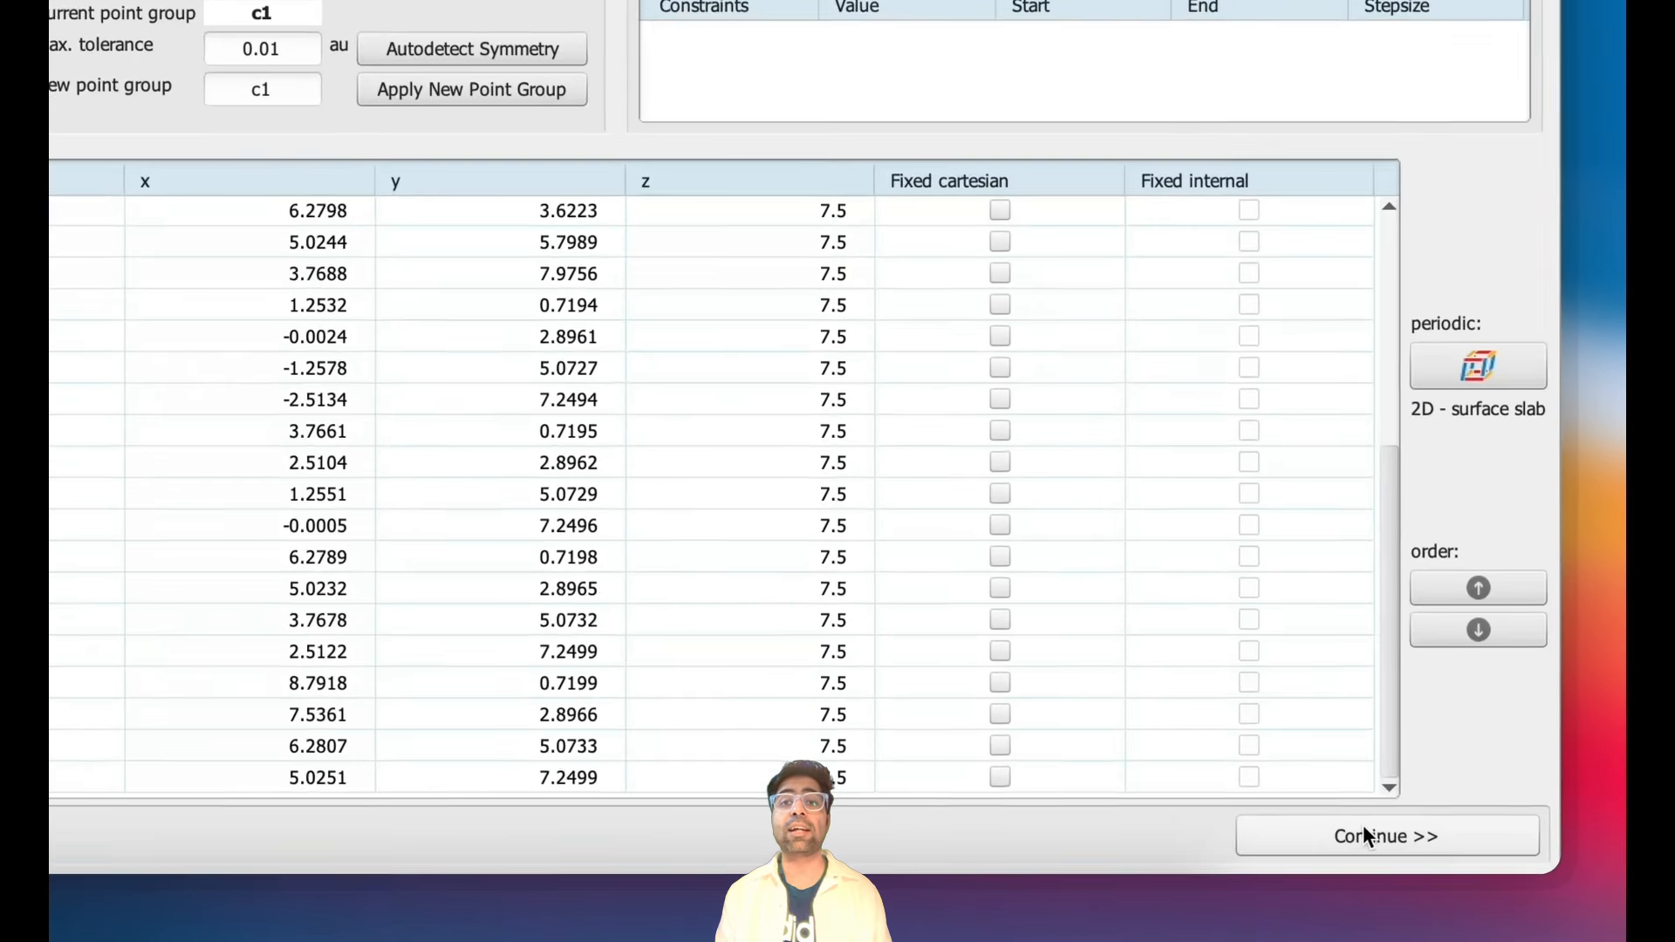
left_click(1376, 845)
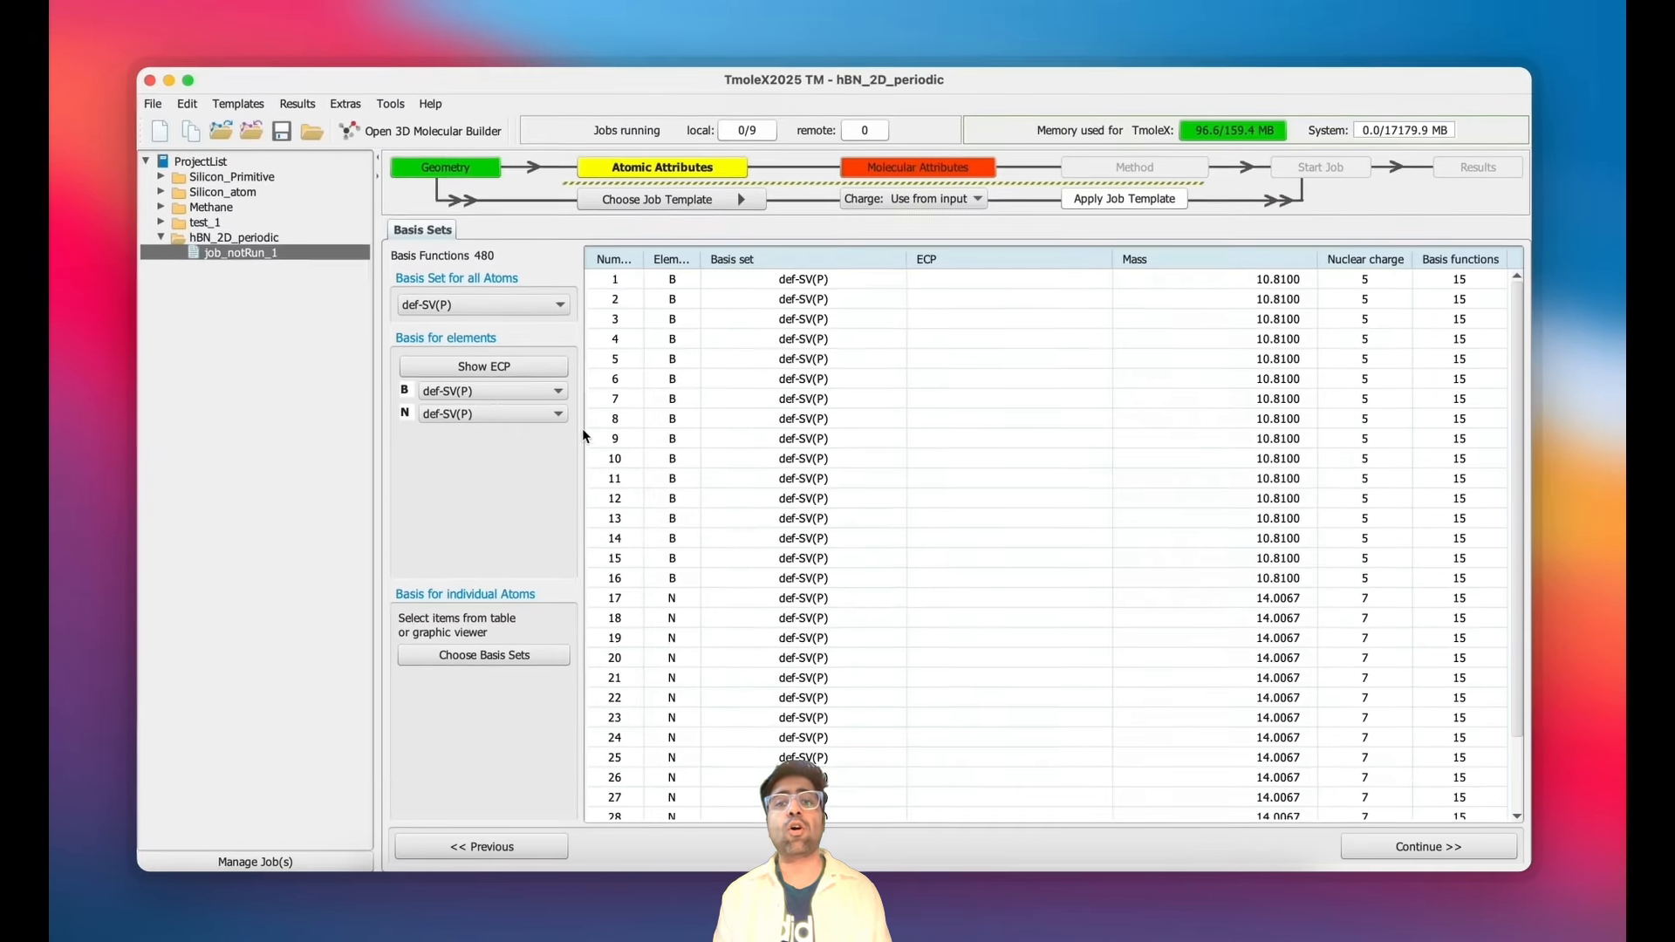
- Set the basis set for all atoms to def2-TZVP and continue to molecular attributes
left_click(471, 263)
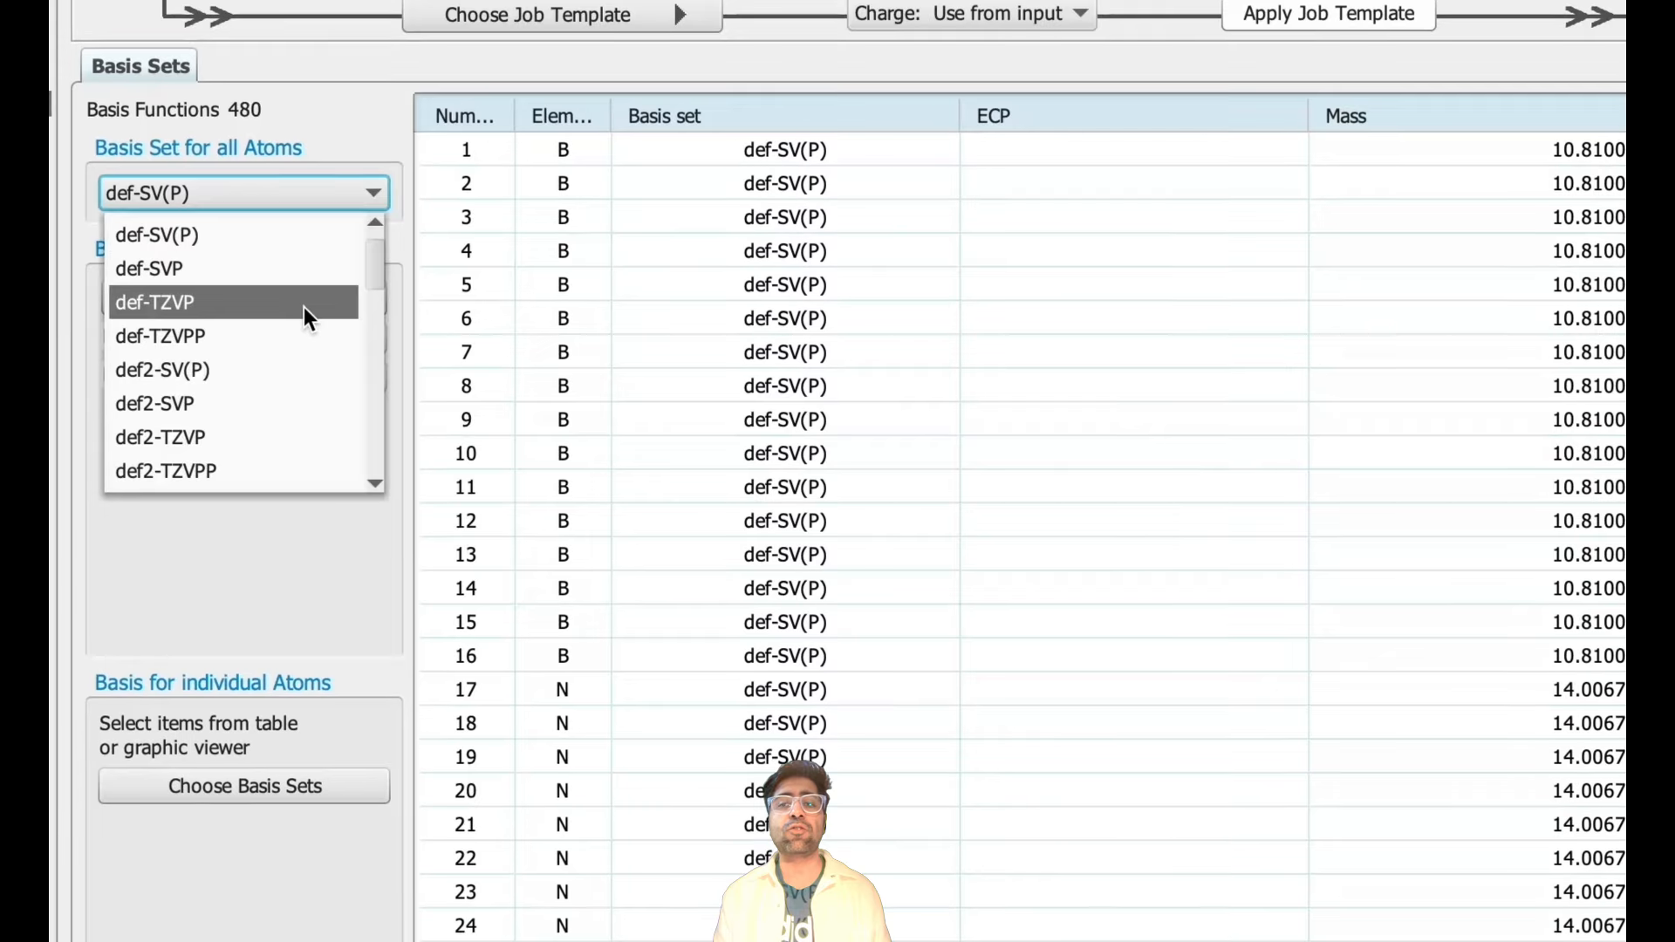
scroll(304, 306, "down", 2)
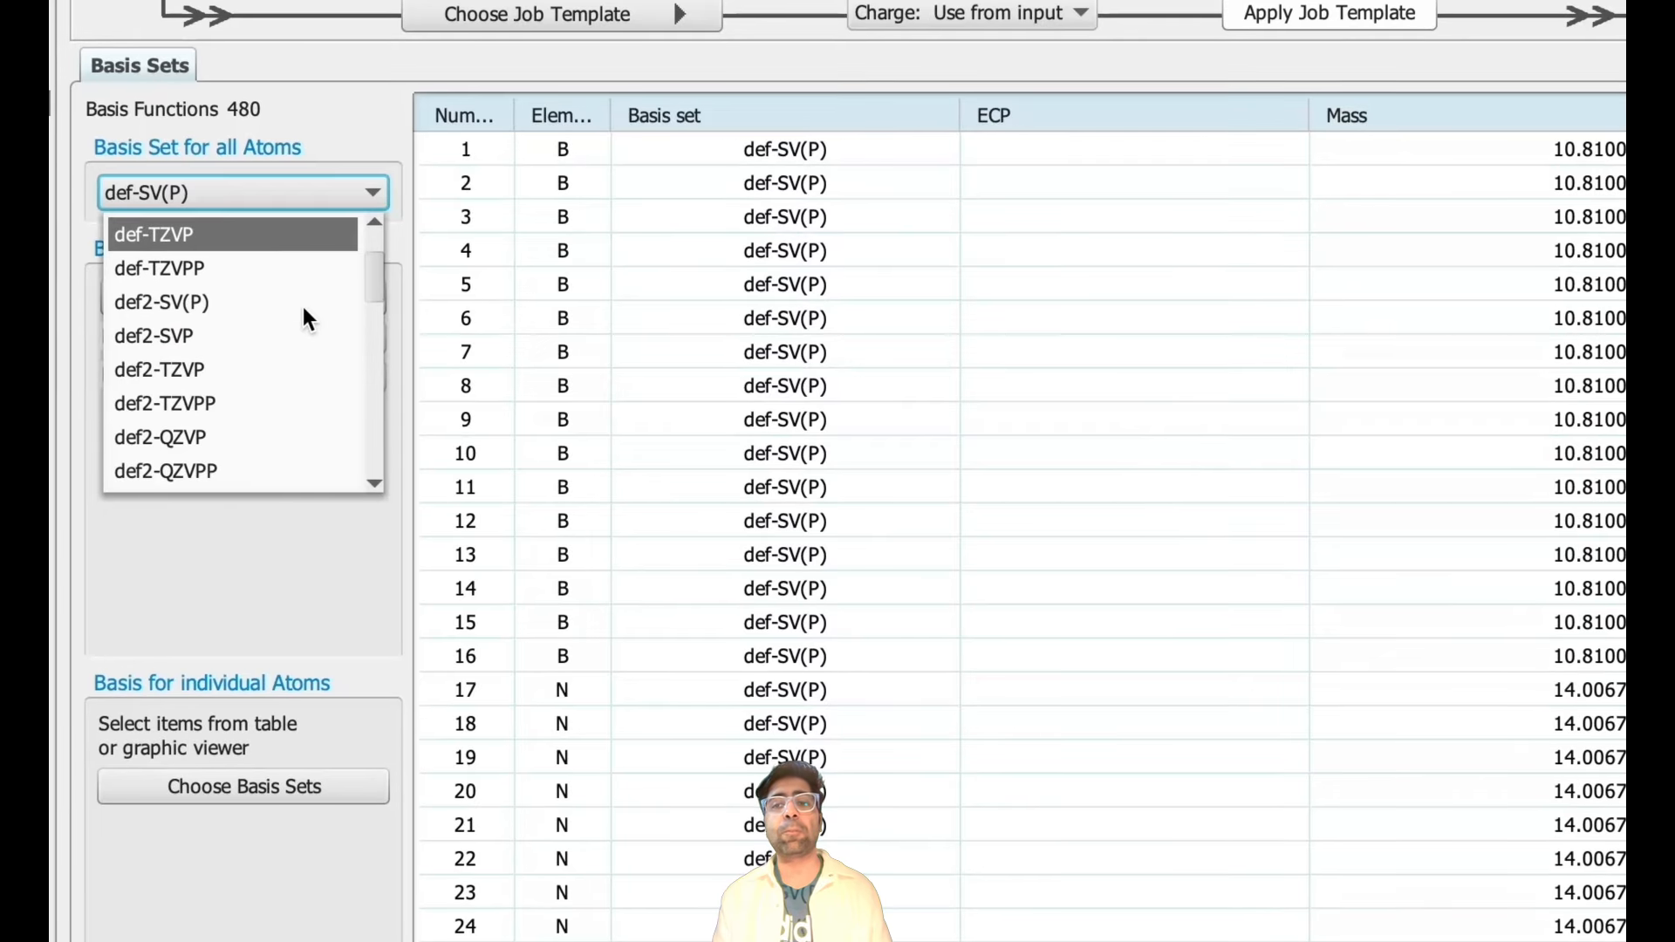
left_click(279, 364)
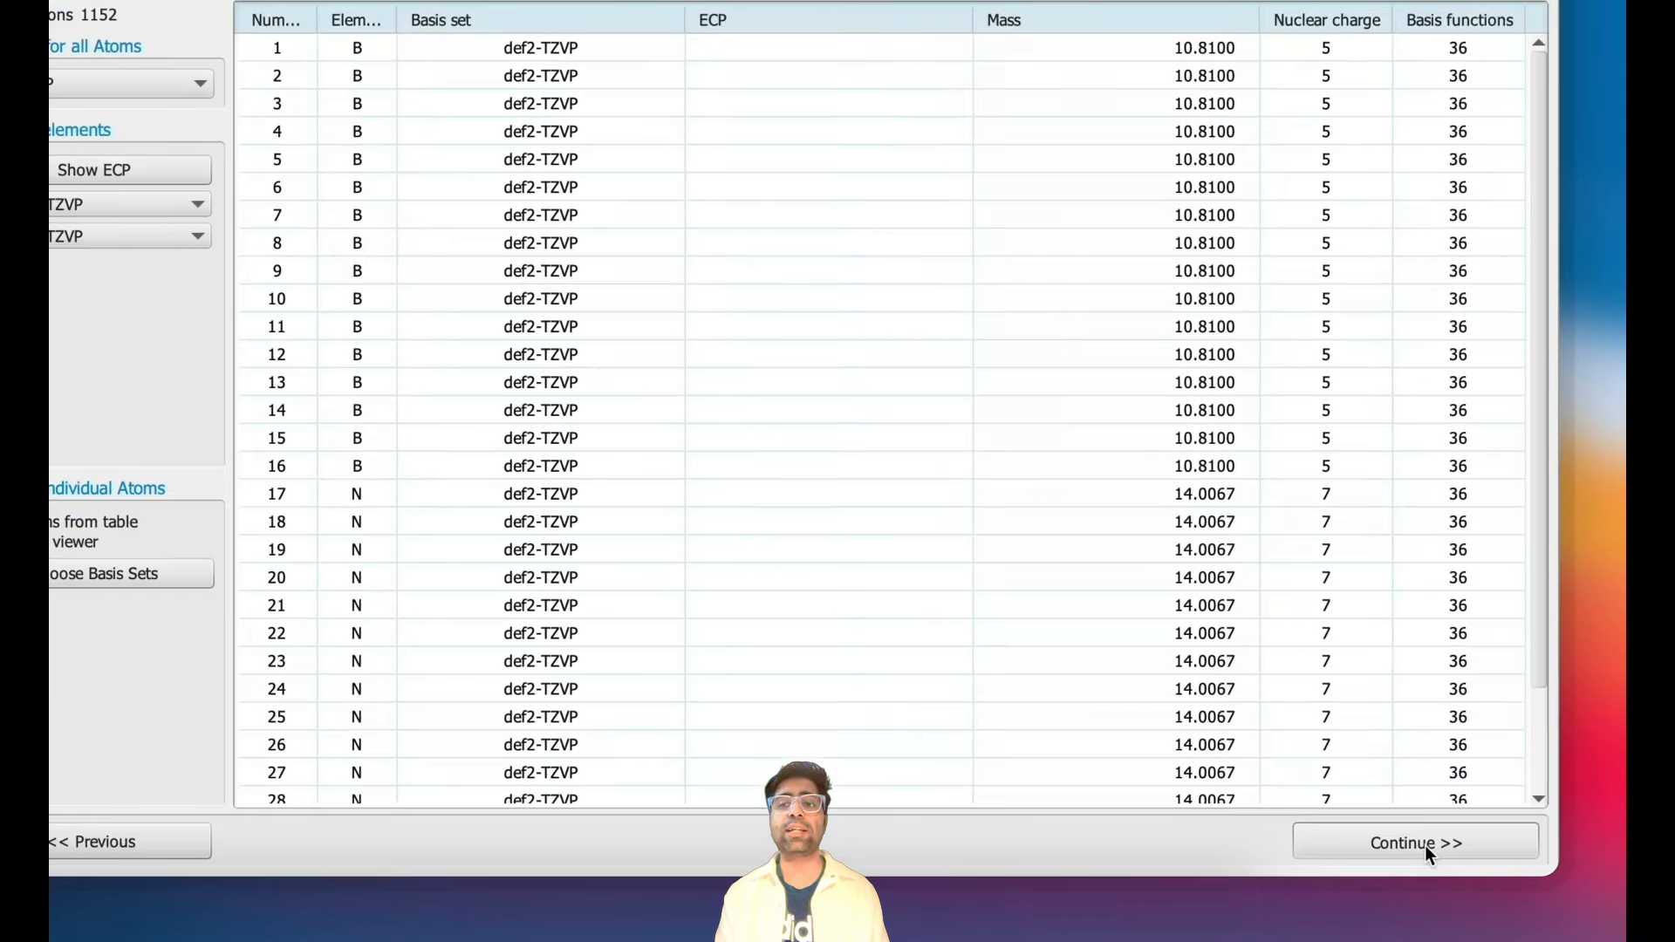
left_click(1396, 833)
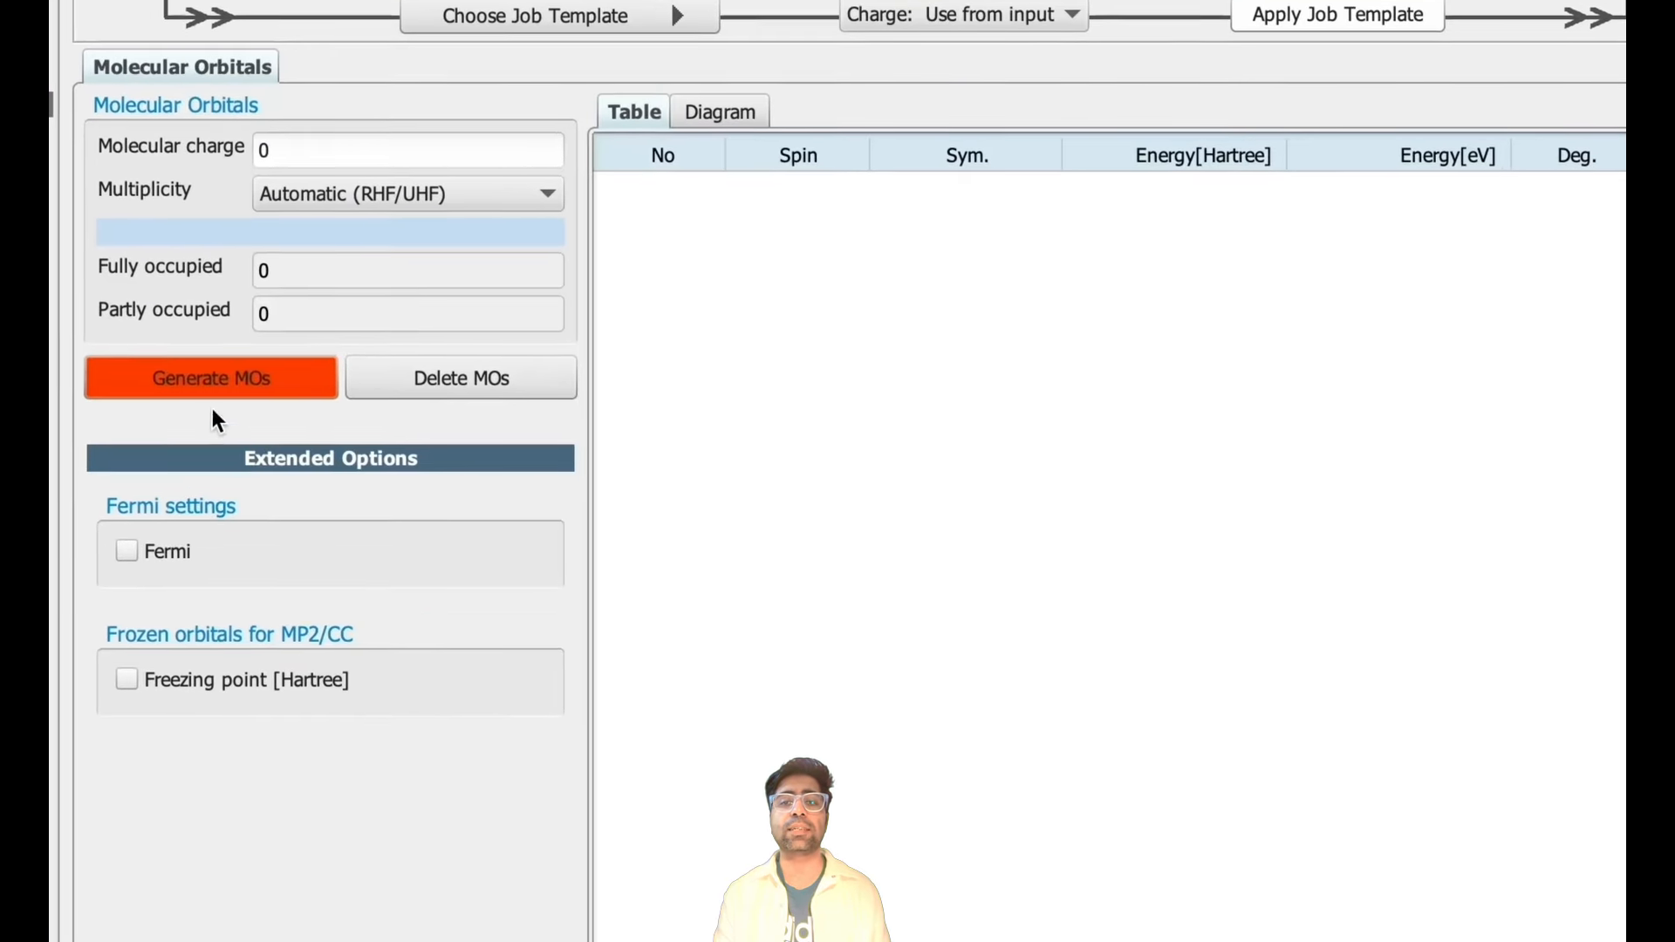
- Generate the molecular orbitals and continue to the method settings
left_click(454, 417)
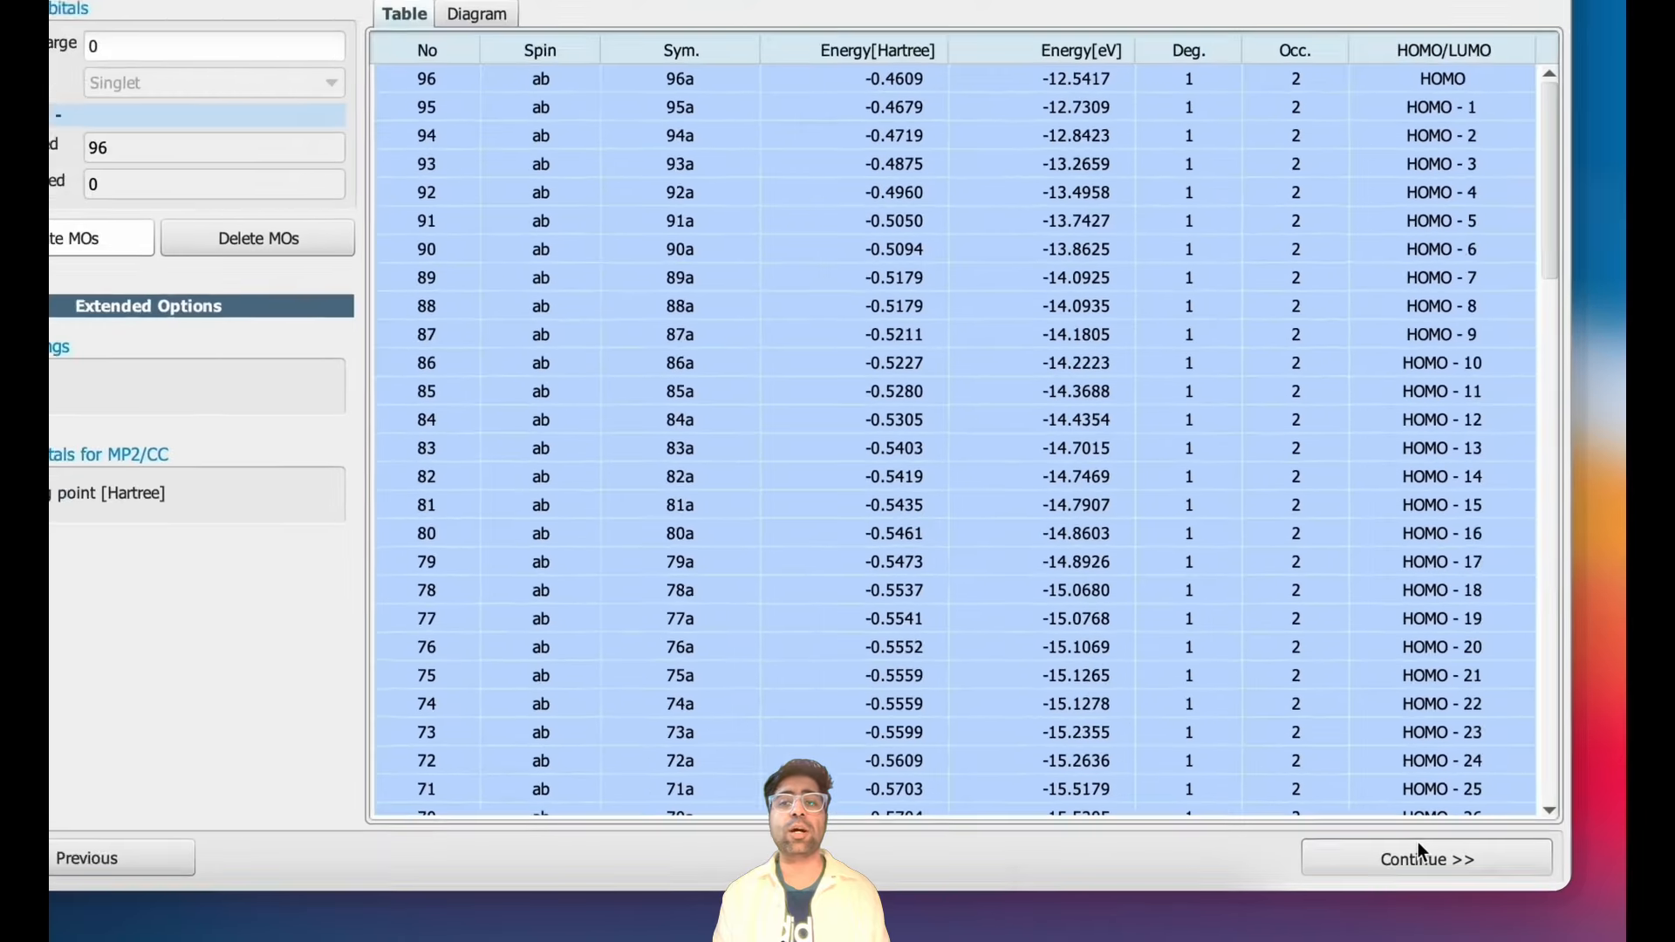
left_click(1395, 839)
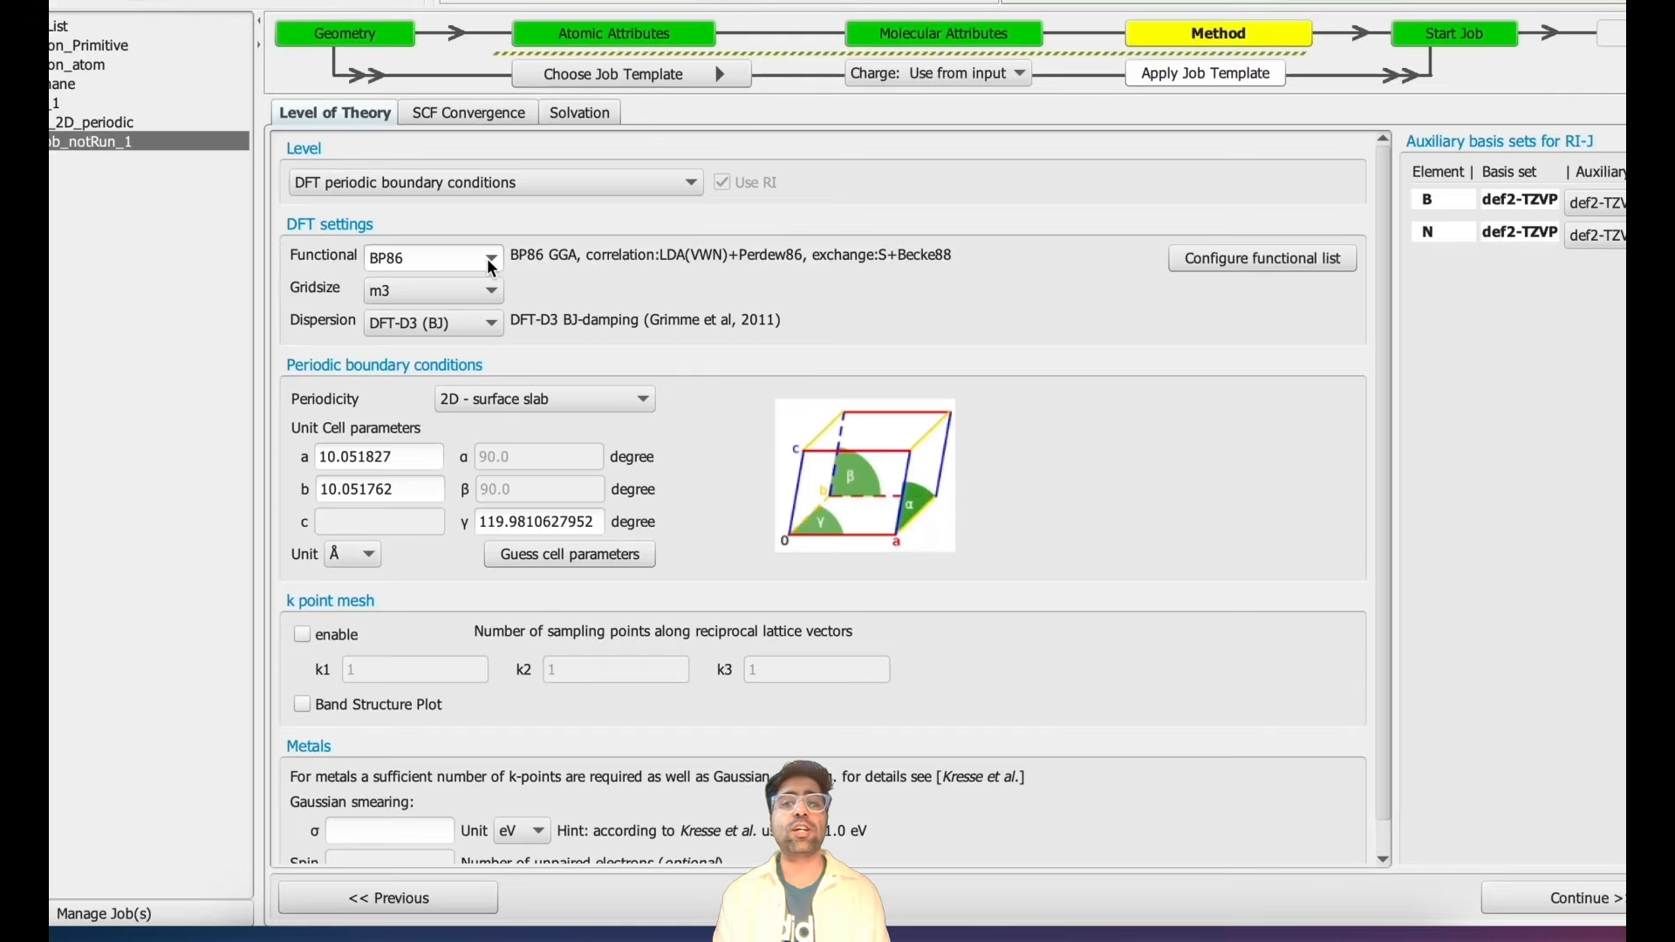
- Set the DFT functional to PBE and the grid size to m5
left_click(487, 258)
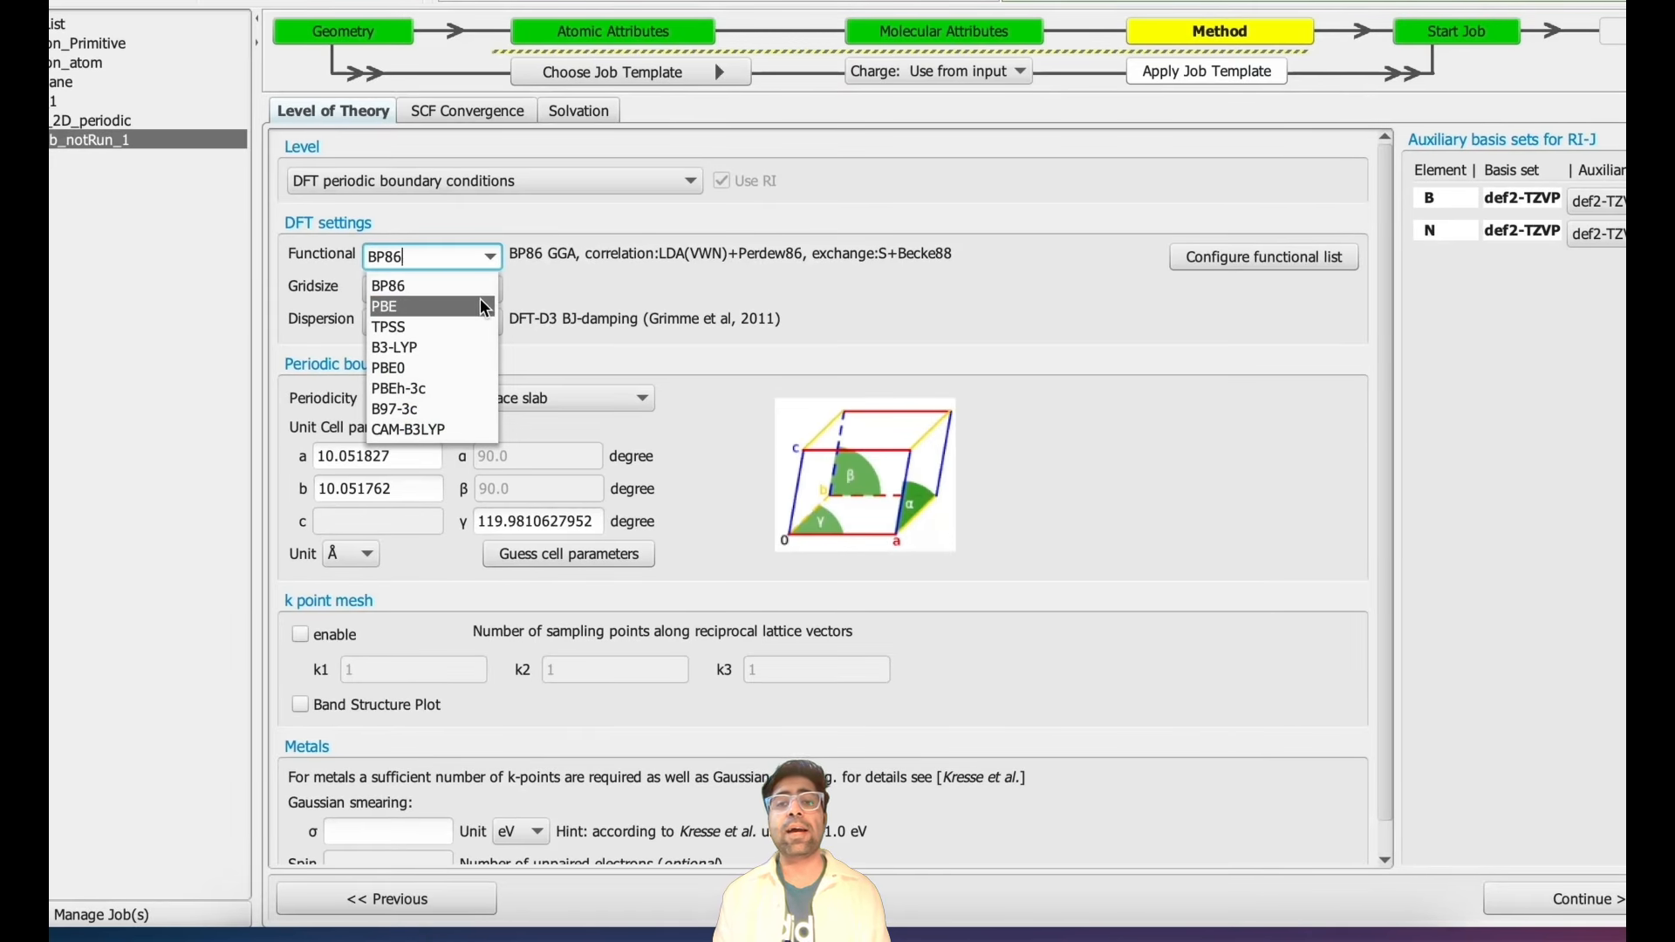
left_click(485, 307)
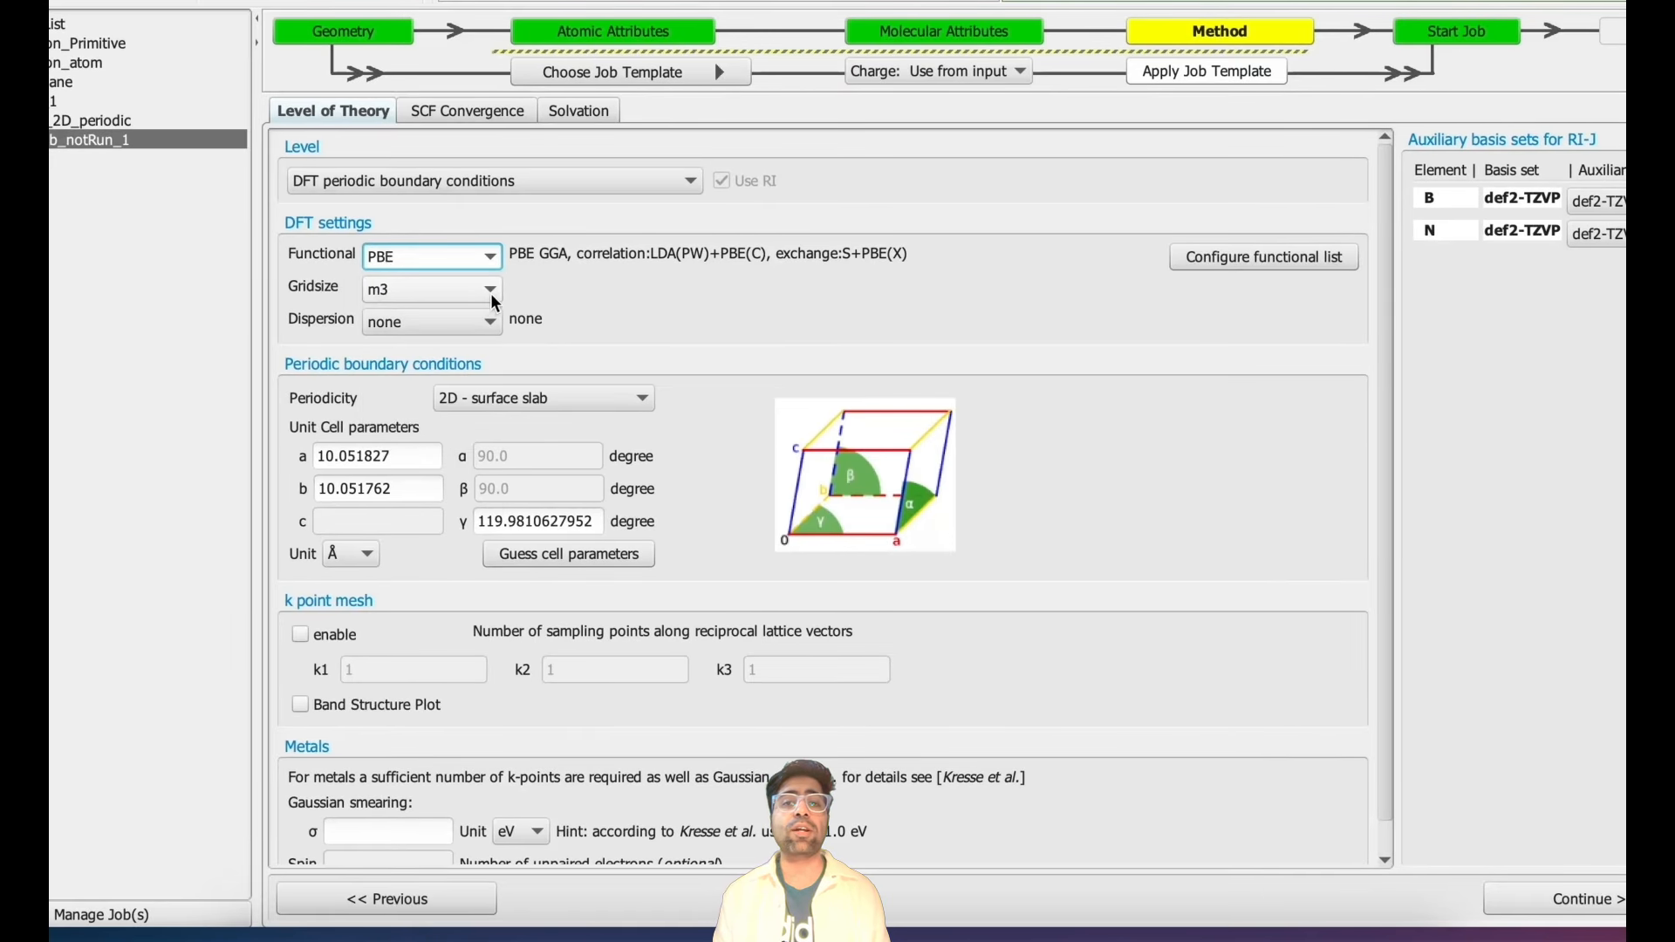
left_click(491, 293)
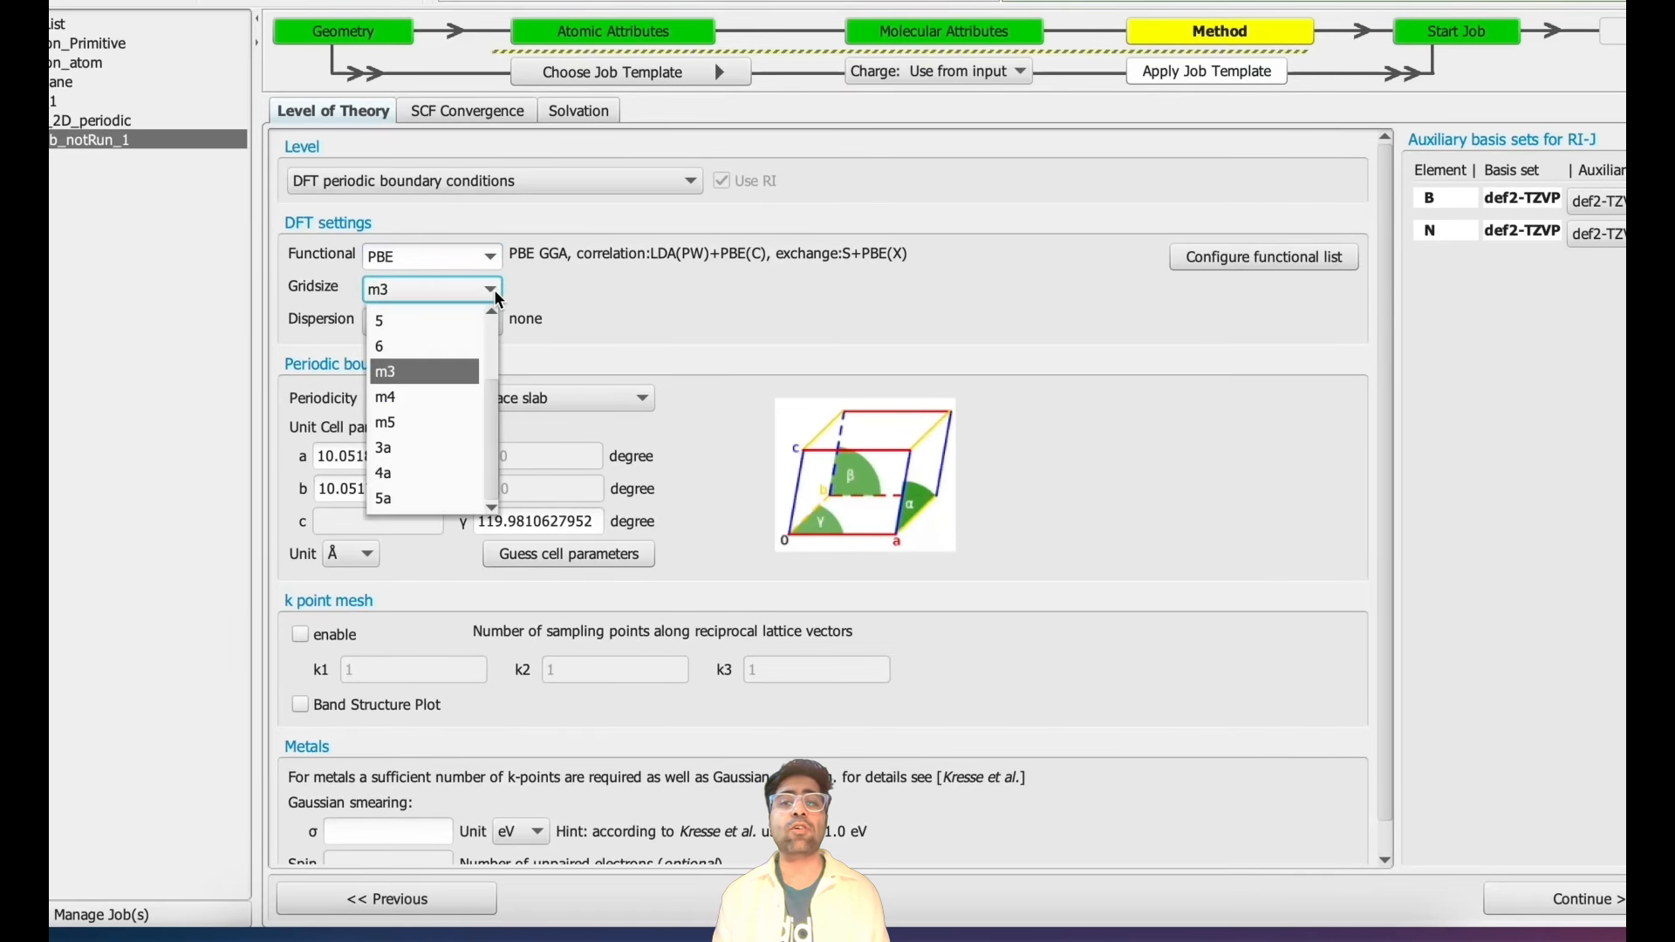
left_click(477, 421)
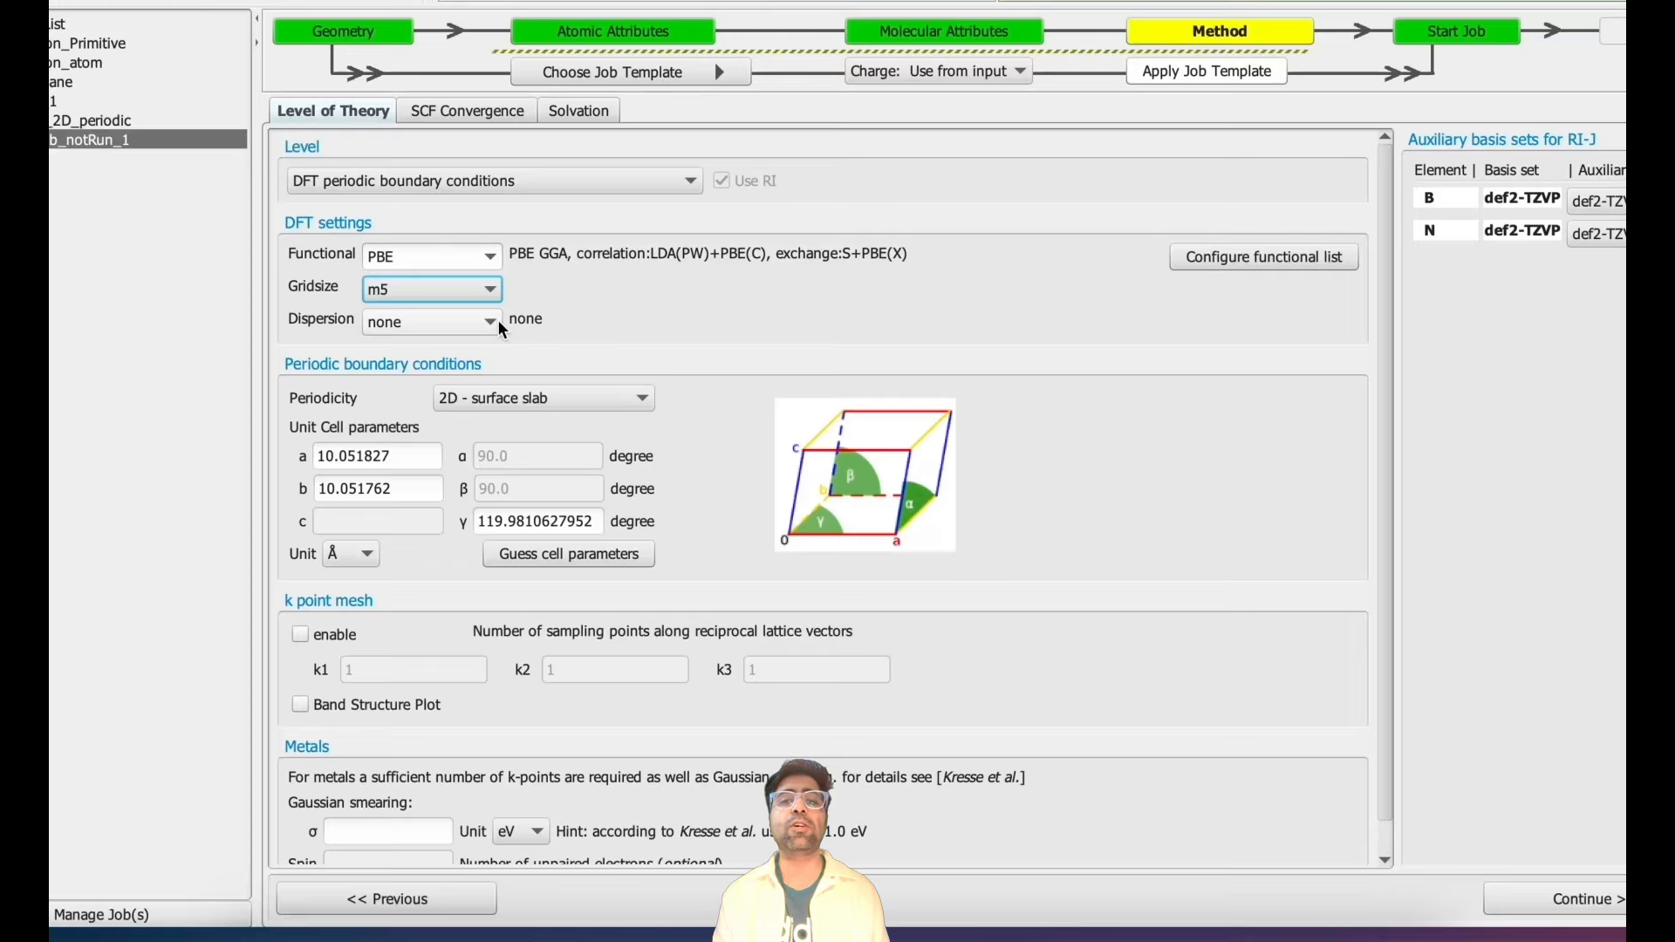
- Enable the k-point mesh for the periodic calculation
left_click(301, 636)
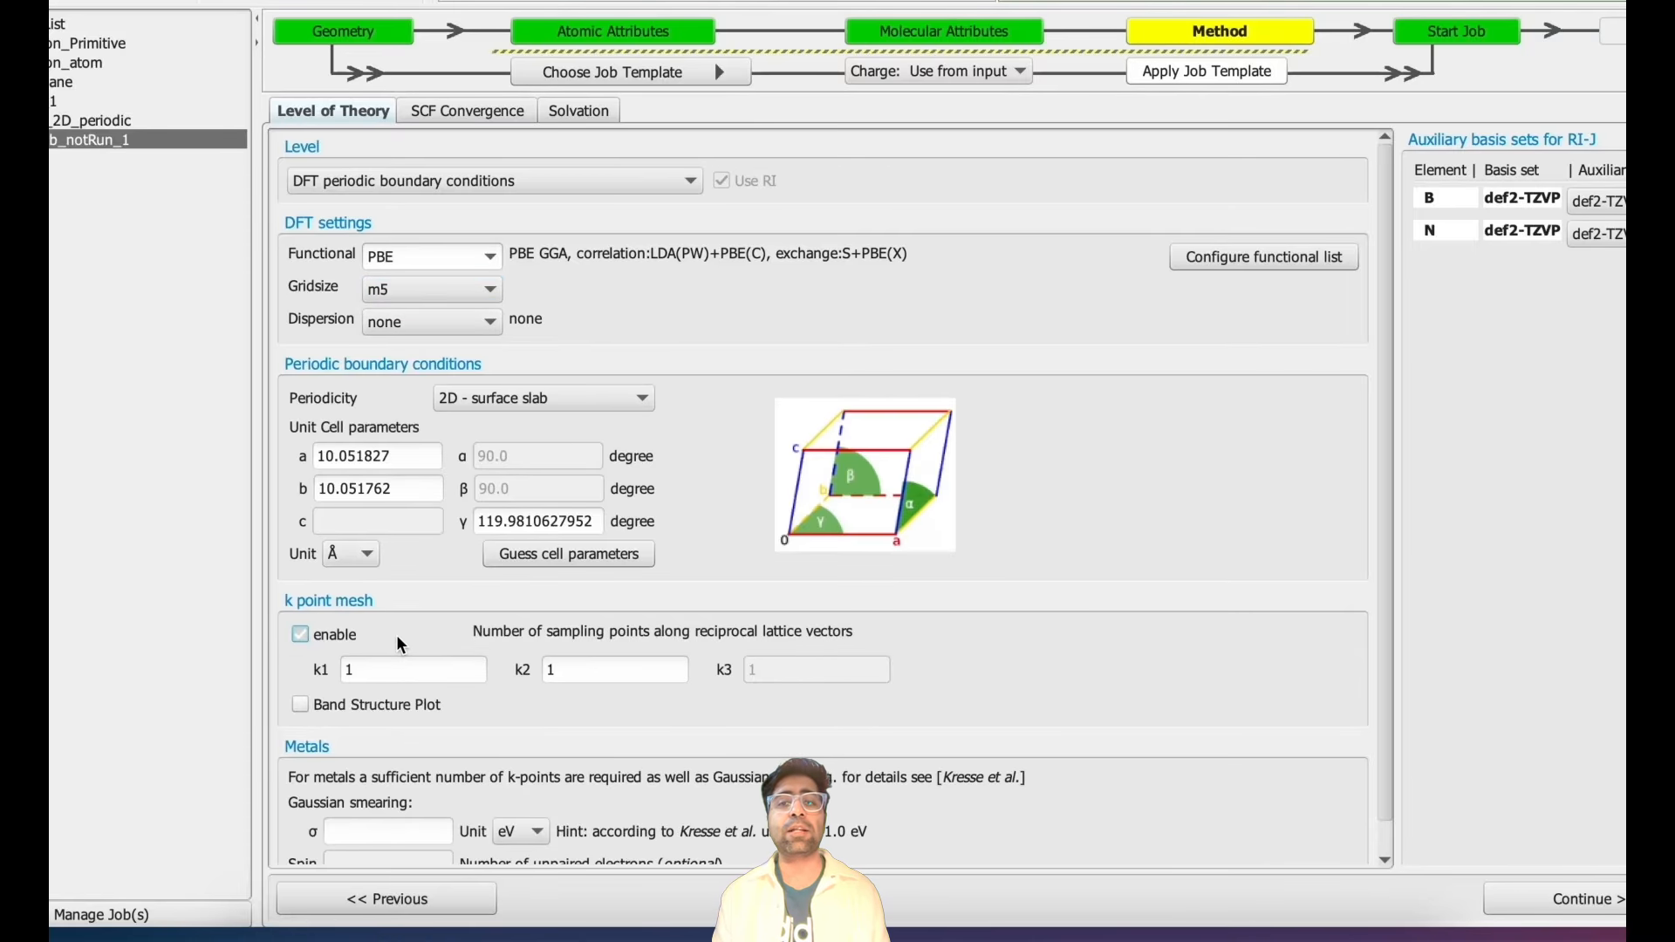
scroll(400, 641, "down", 1)
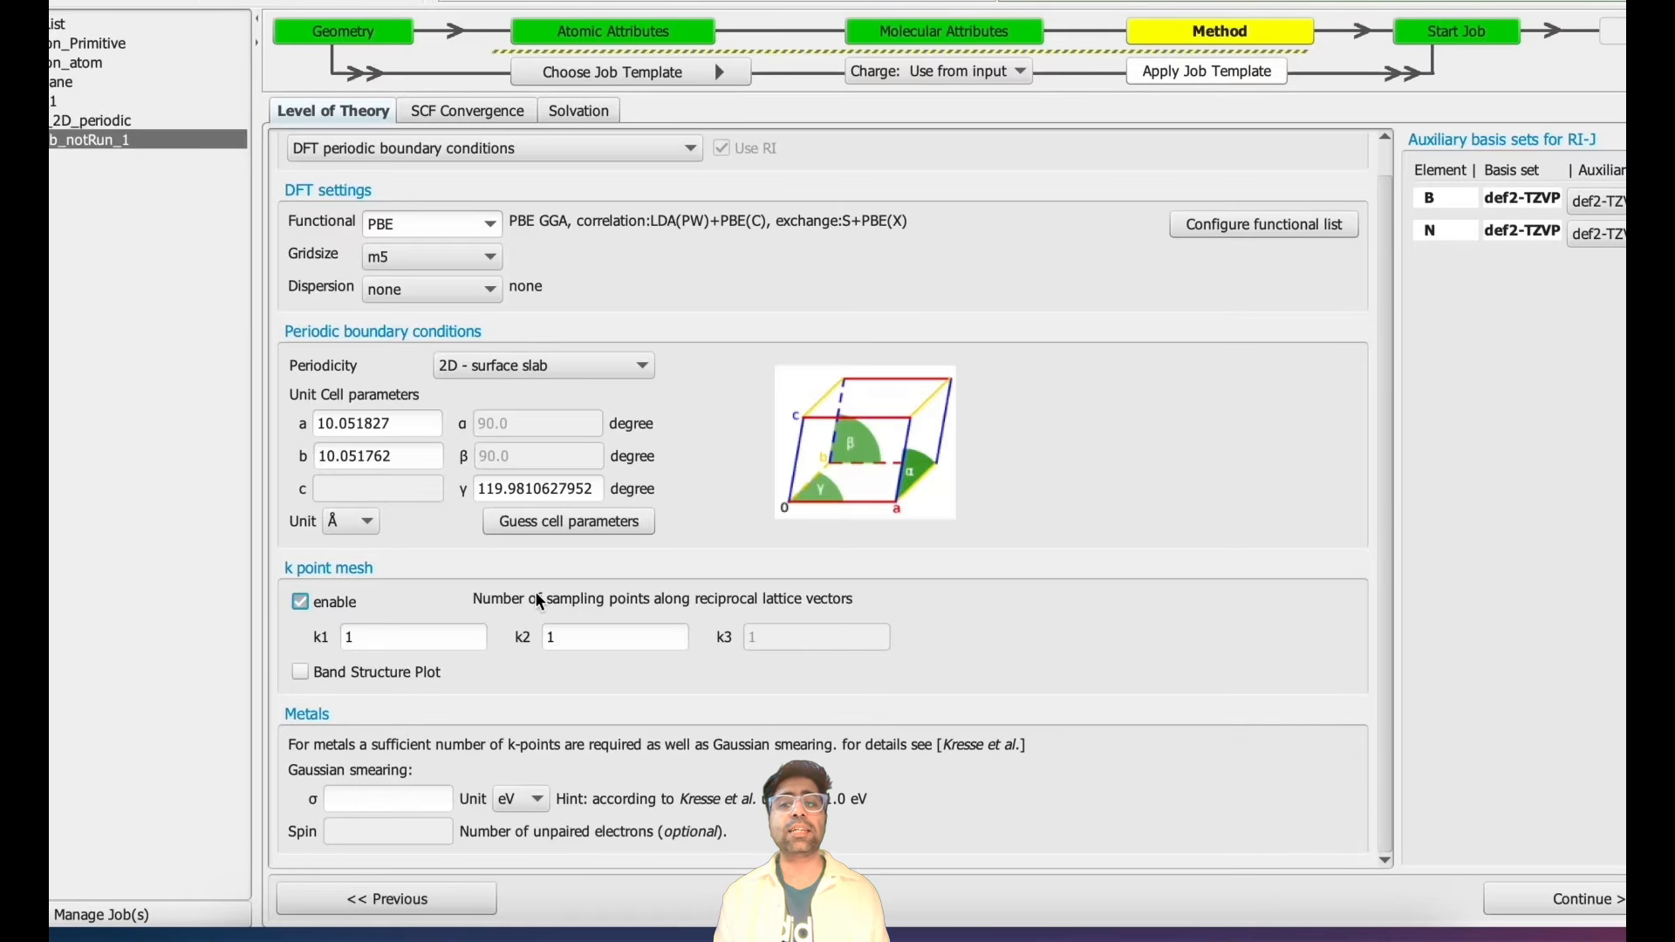
- Inspect the SCF convergence settings and return to the level-of-theory settings
left_click(469, 111)
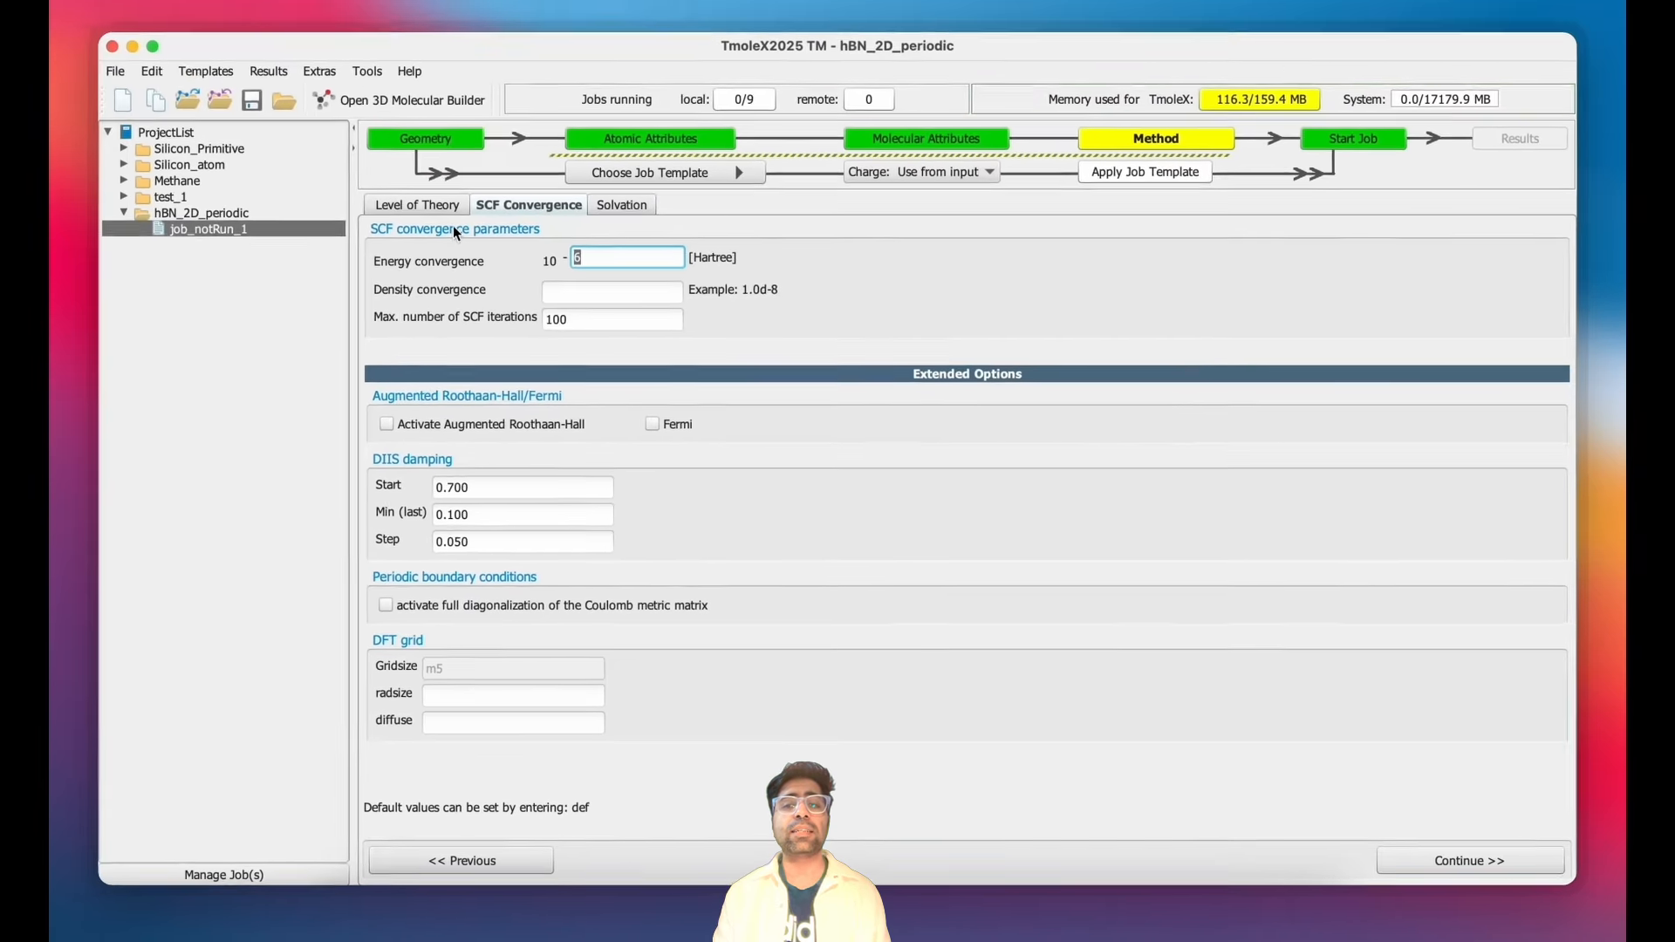
left_click(371, 114)
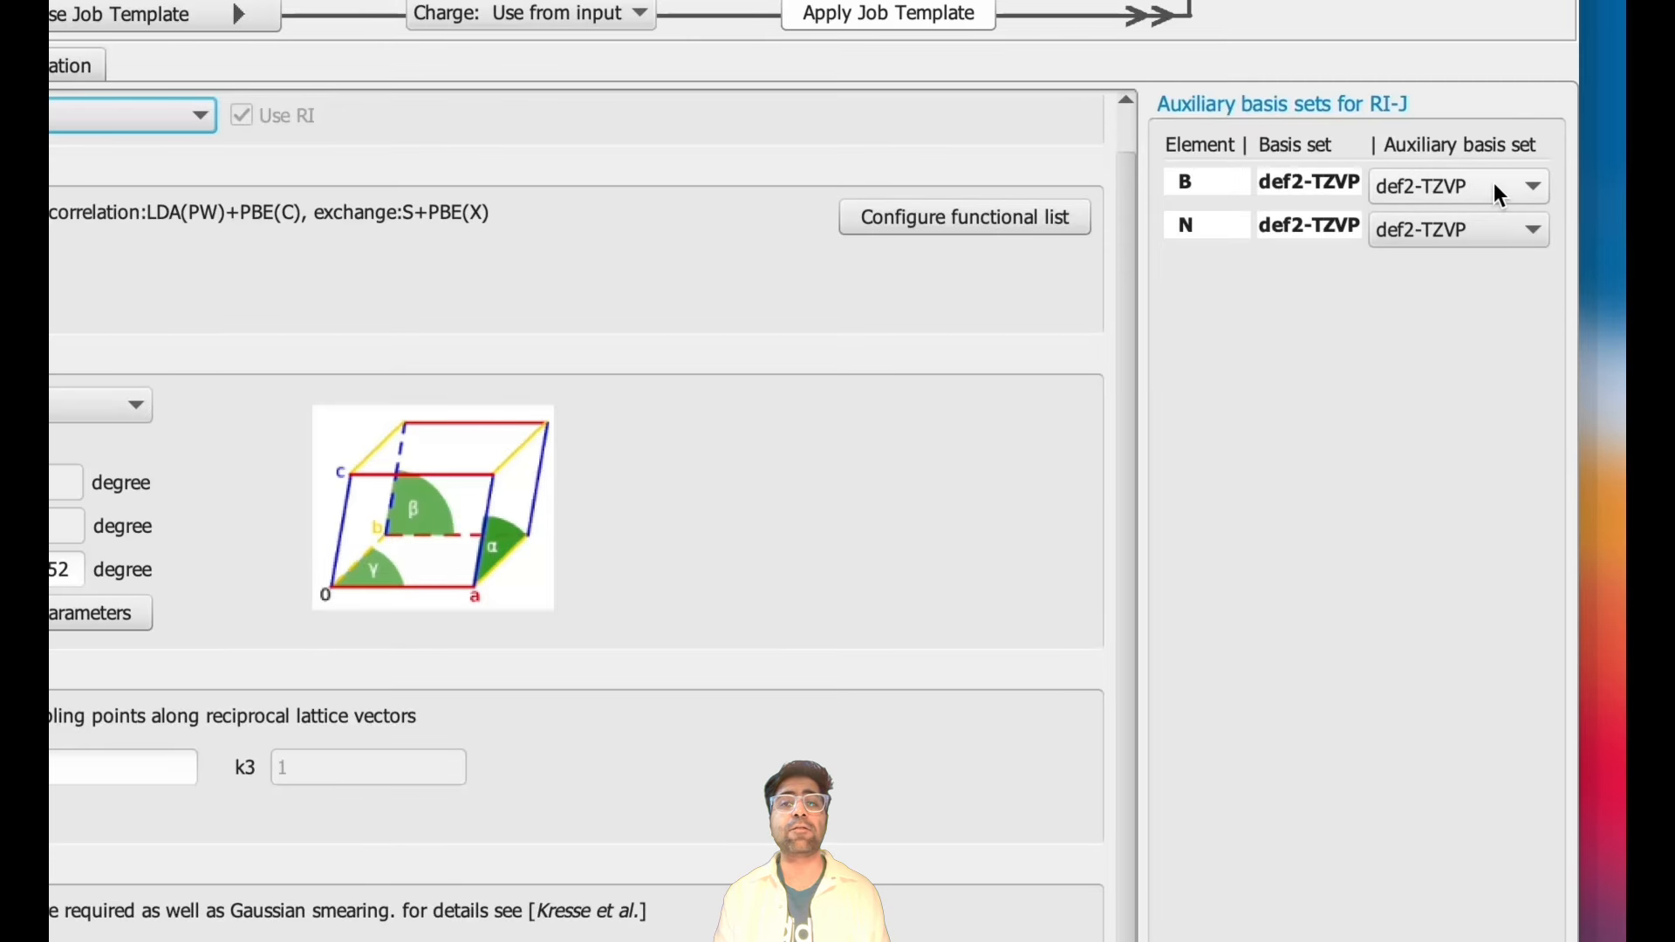
- Set the RI-J auxiliary basis for both boron and nitrogen to universal and continue to the job settings
left_click(1493, 181)
left_click(1466, 262)
left_click(1481, 227)
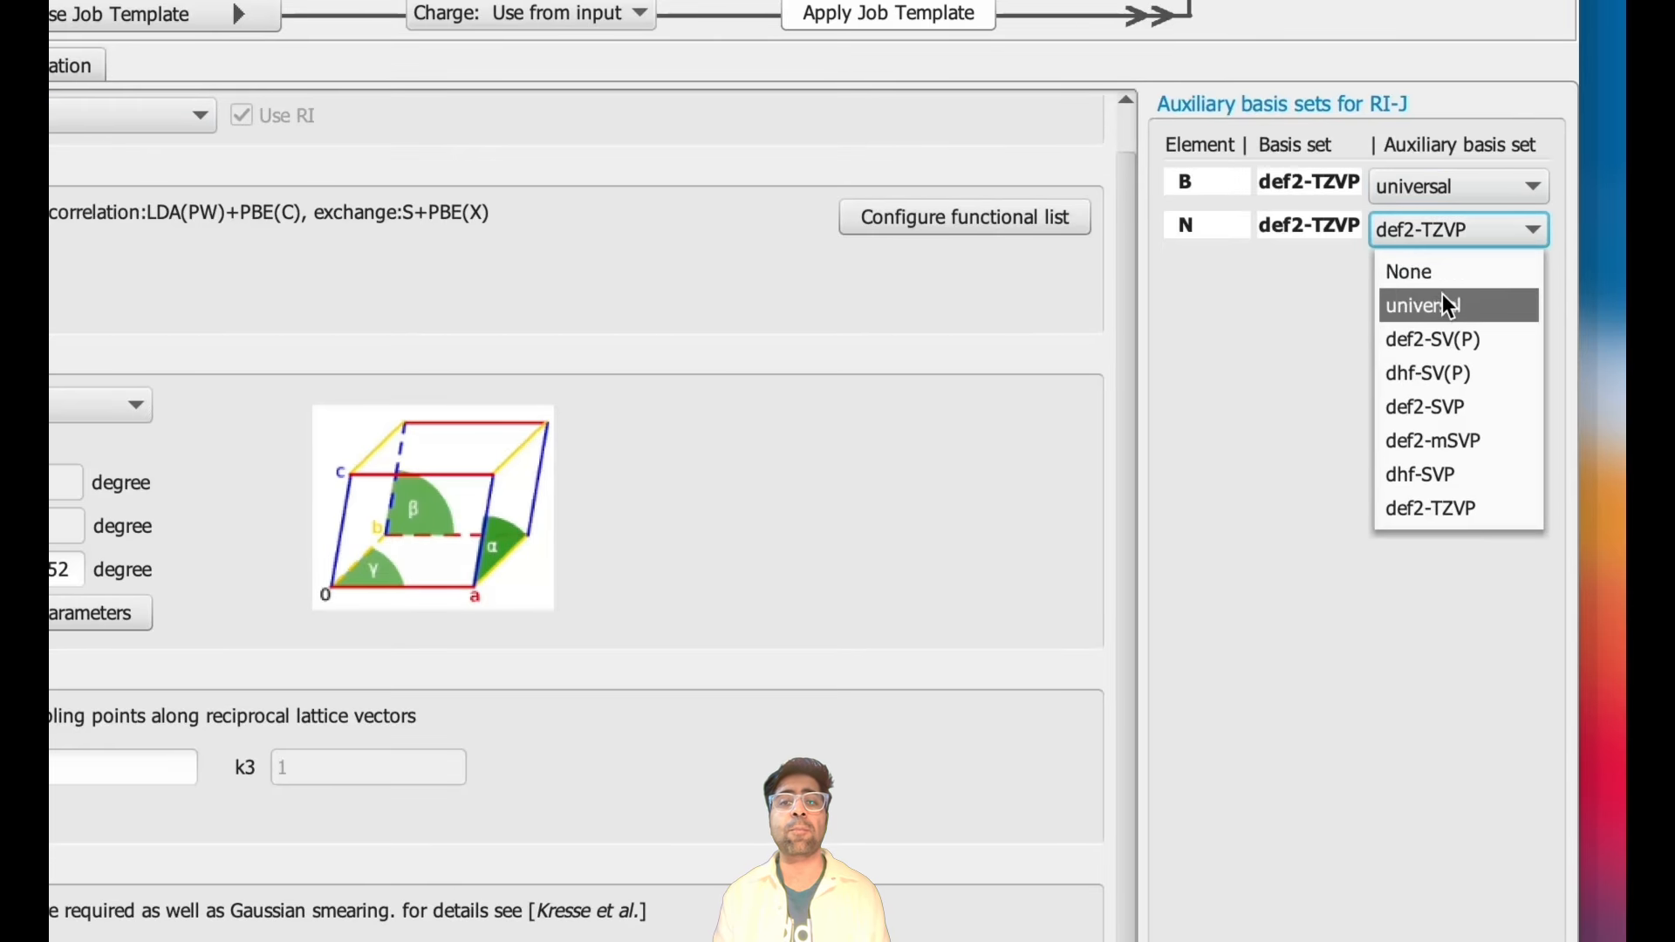
left_click(1443, 301)
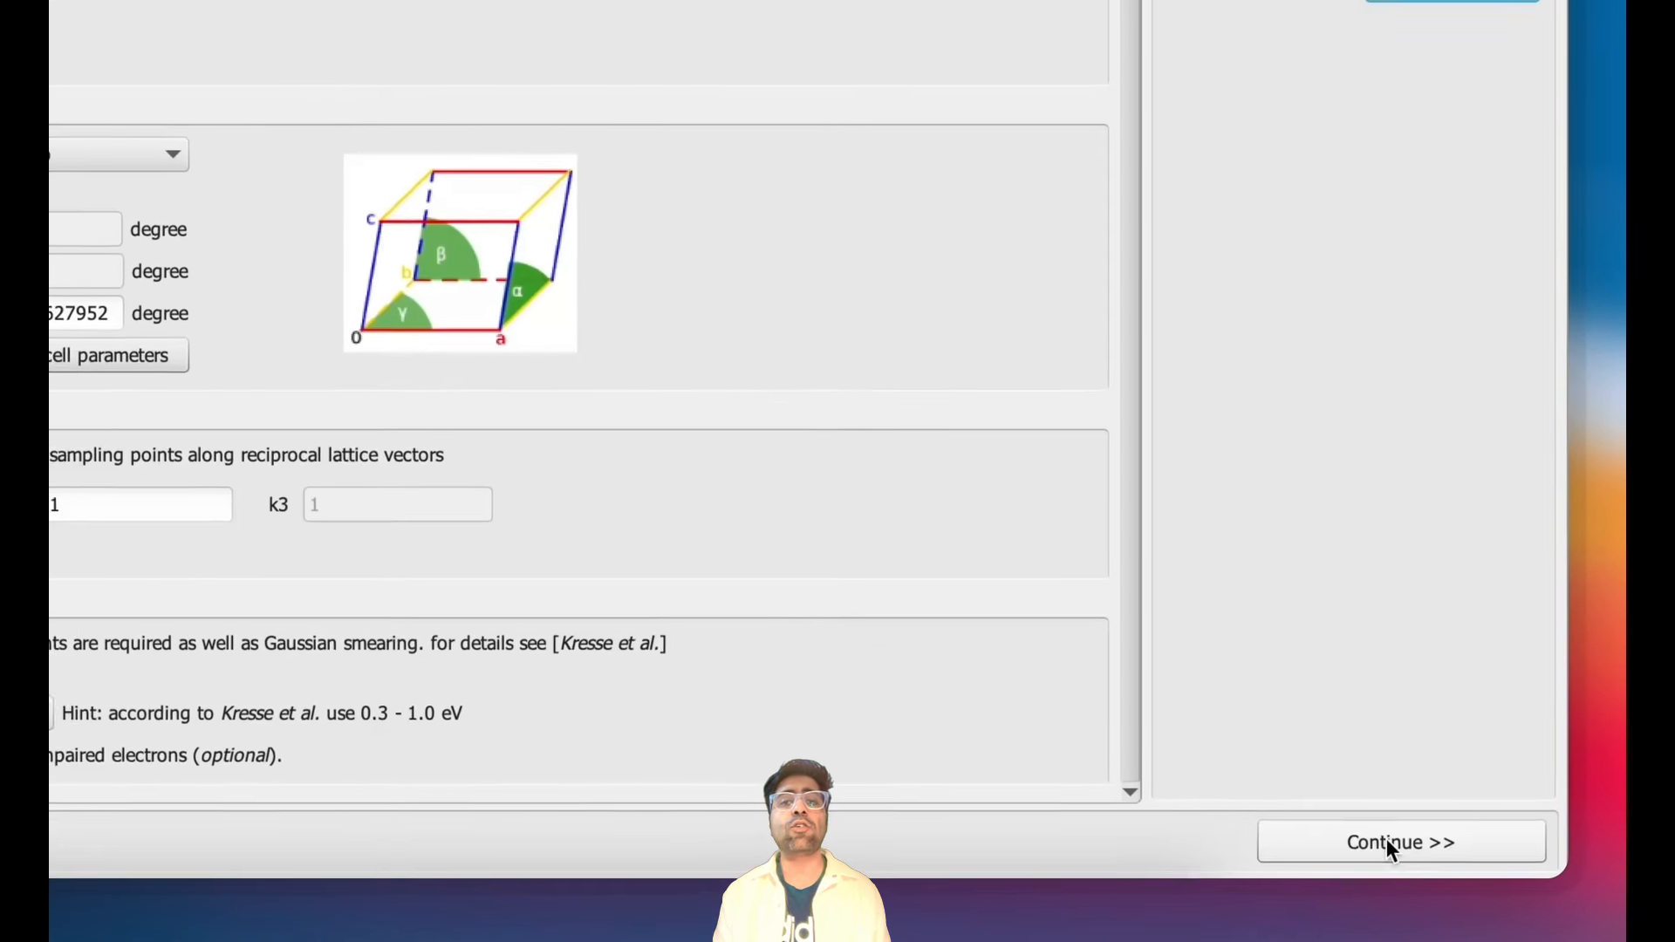
left_click(1391, 844)
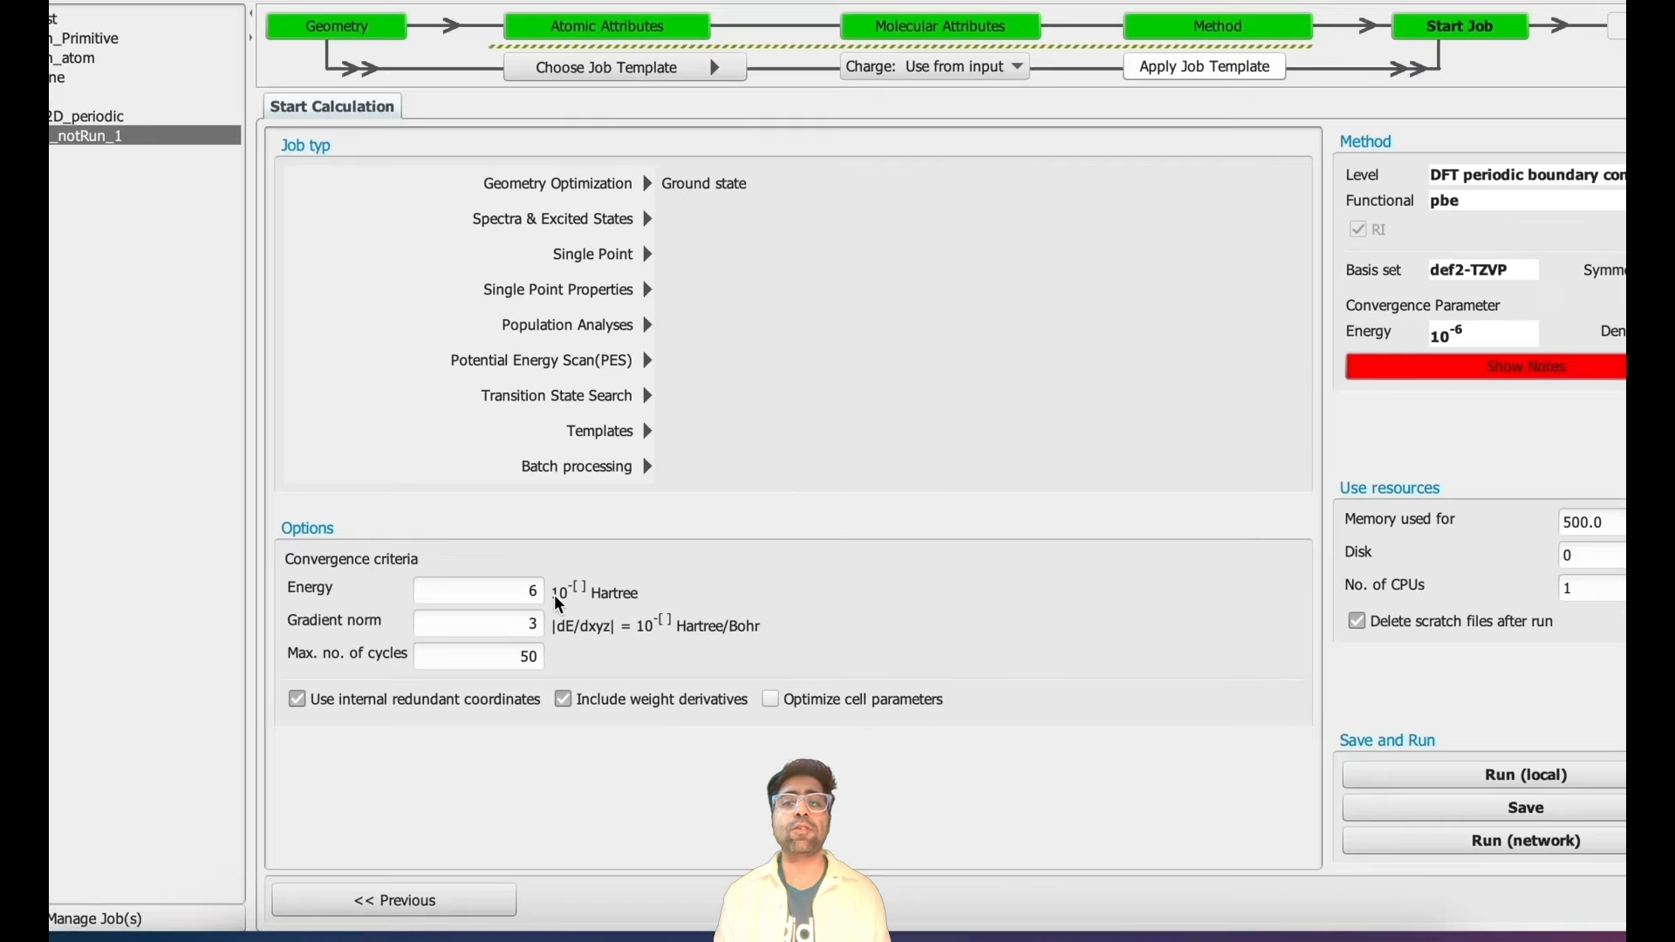
- Set the energy convergence criterion to 10^-5 Hartree and enable optimization of the cell parameters
double_click(606, 609)
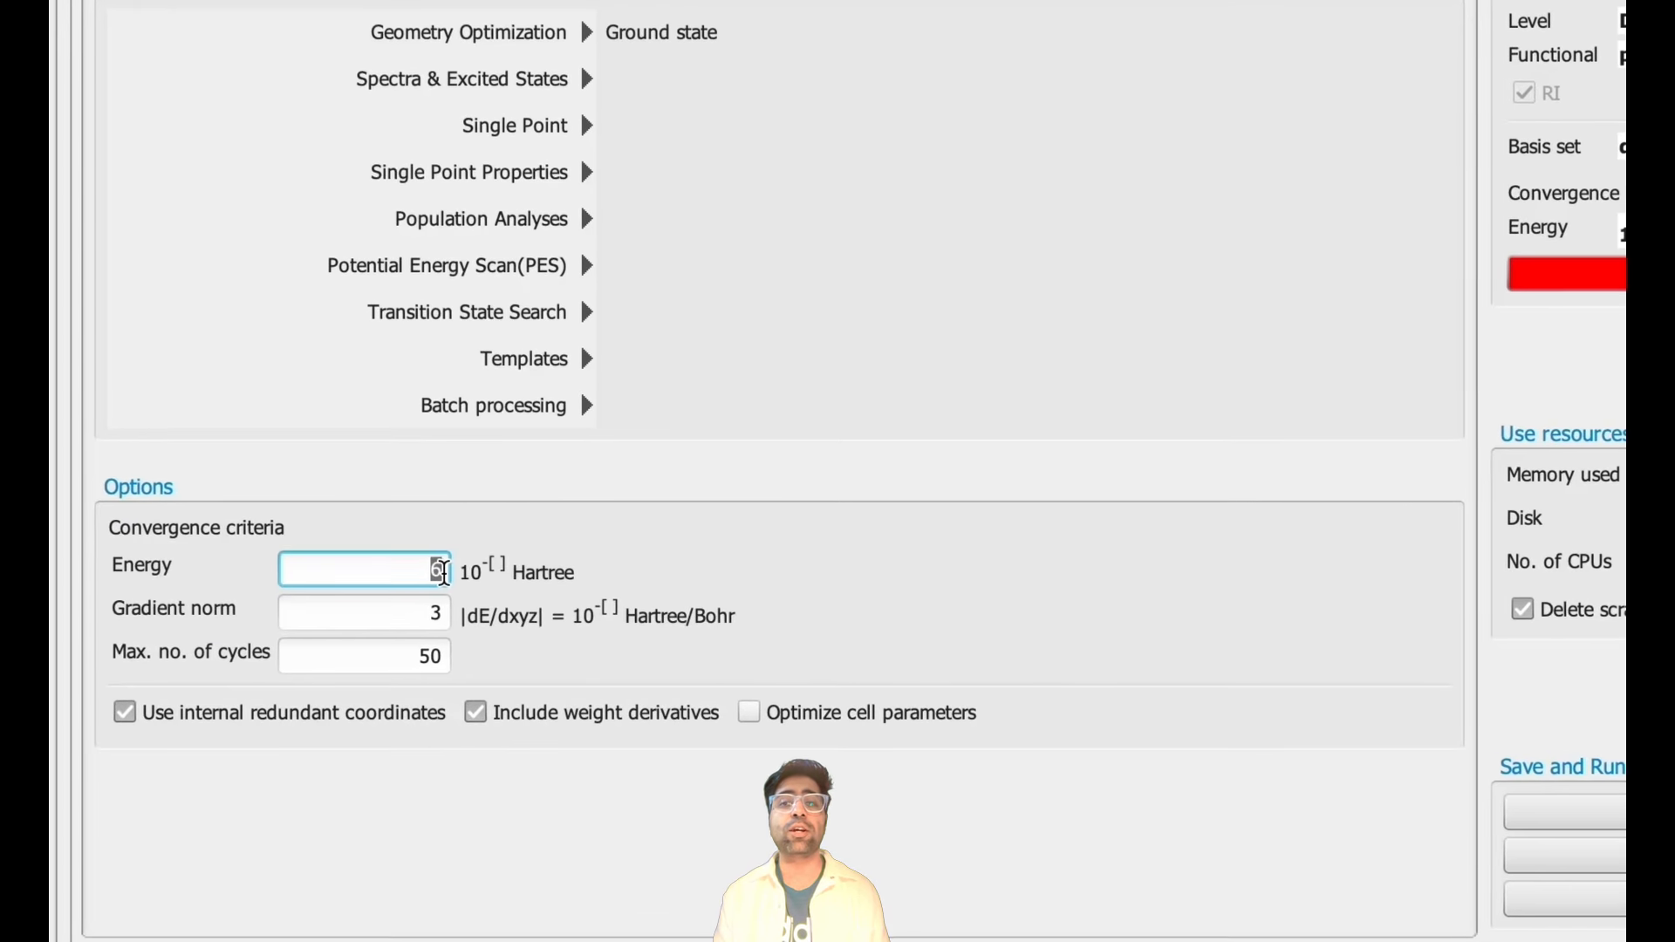
type("5")
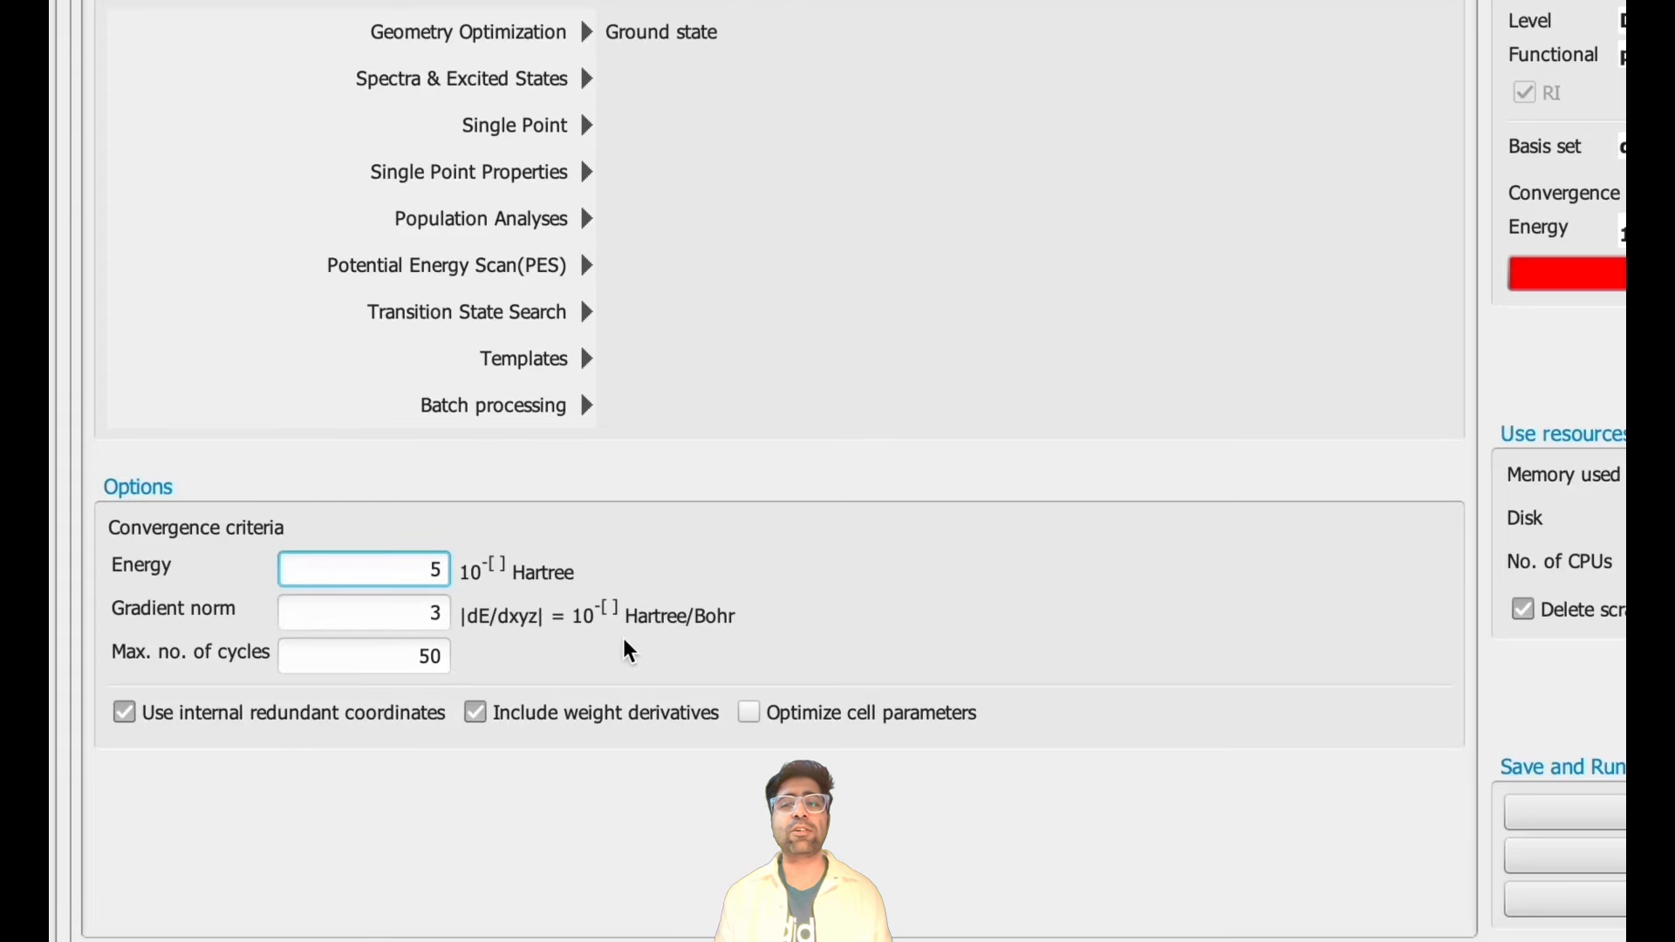
left_click(749, 714)
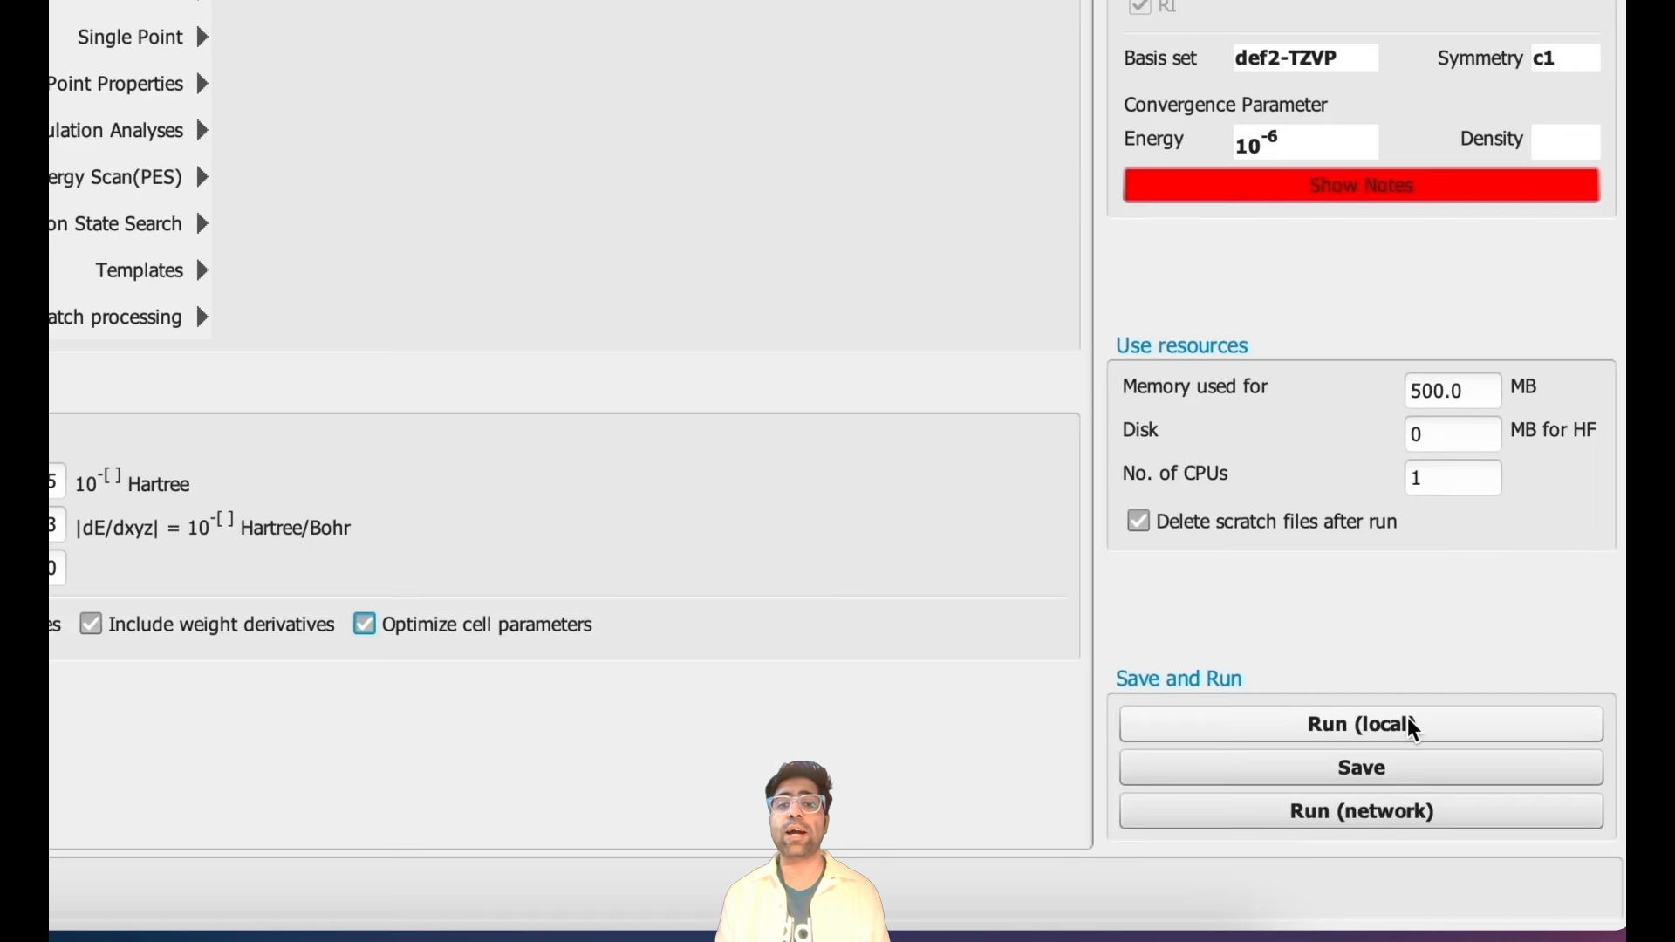
- Run the geometry optimization locally, saving the job as atom_latt_opt in the hBN_2D_periodic project
left_click(1413, 727)
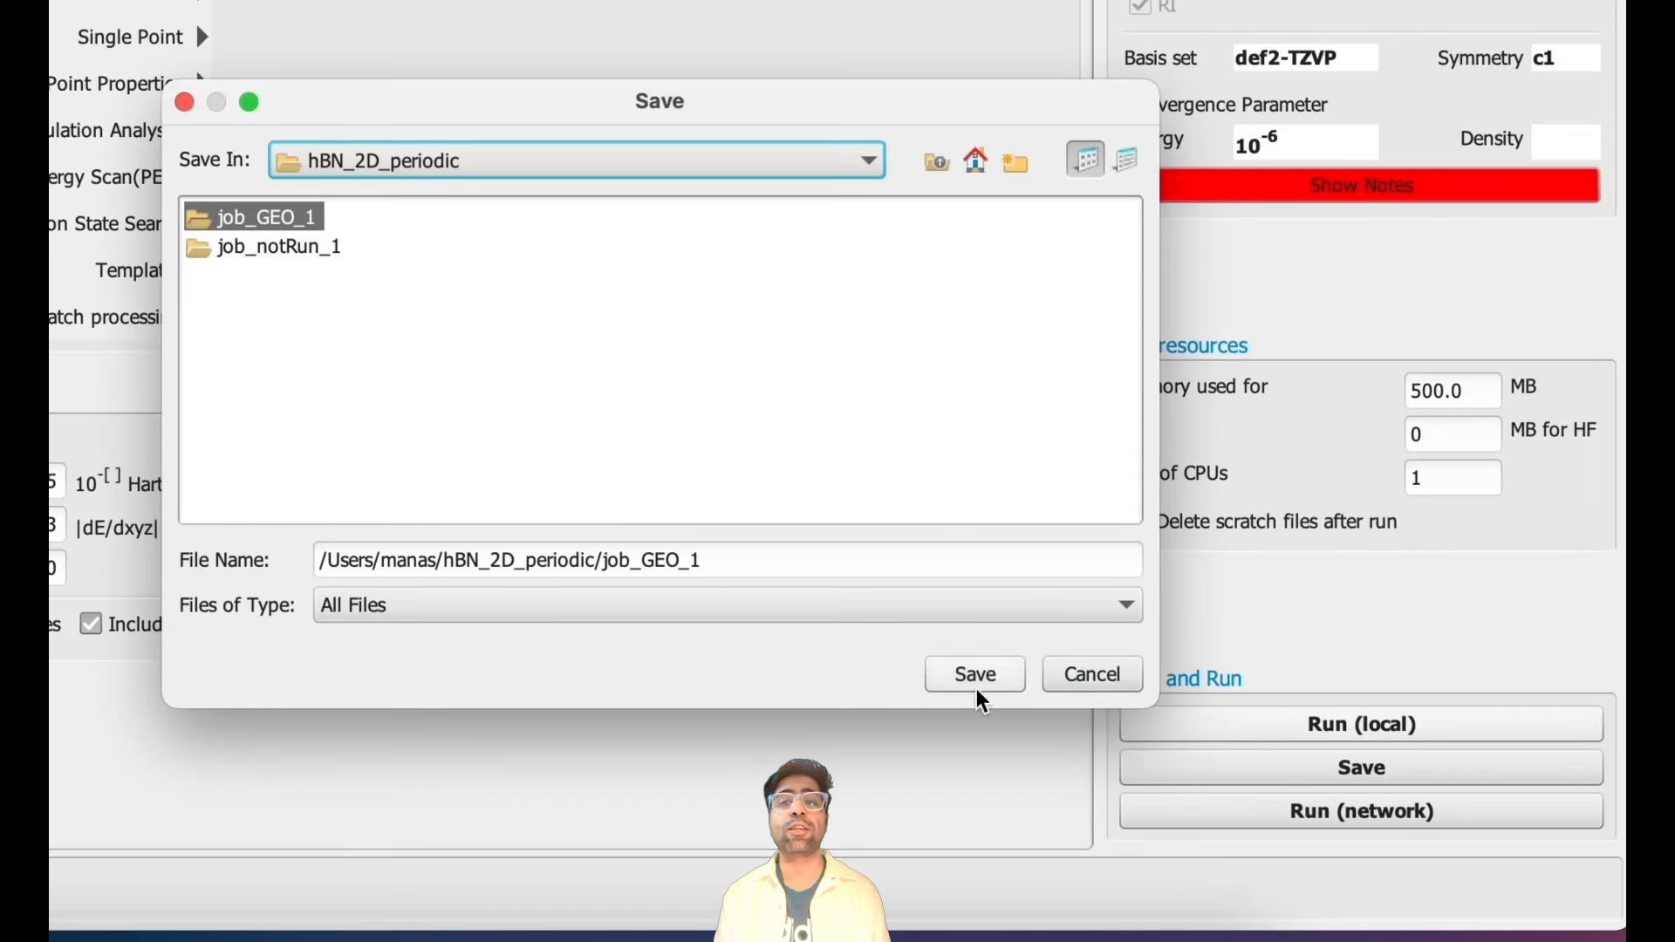
double_click(759, 557)
type("atom_latt_opt")
key("Return")
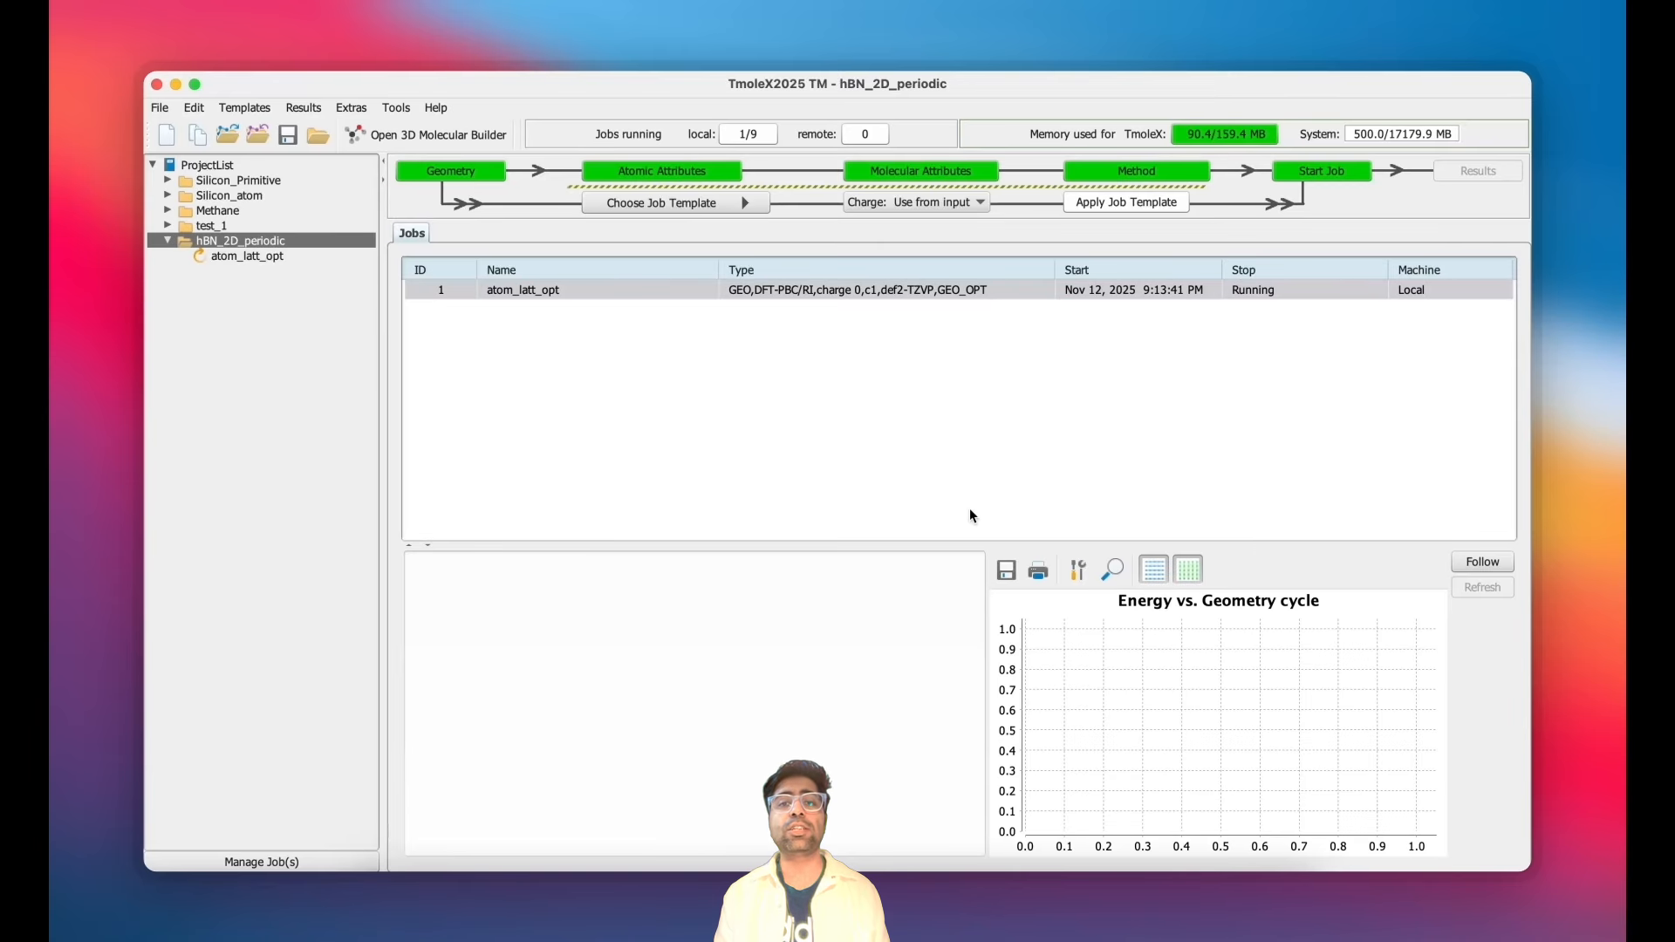
- Open a shell in the running job's directory
left_click(978, 297)
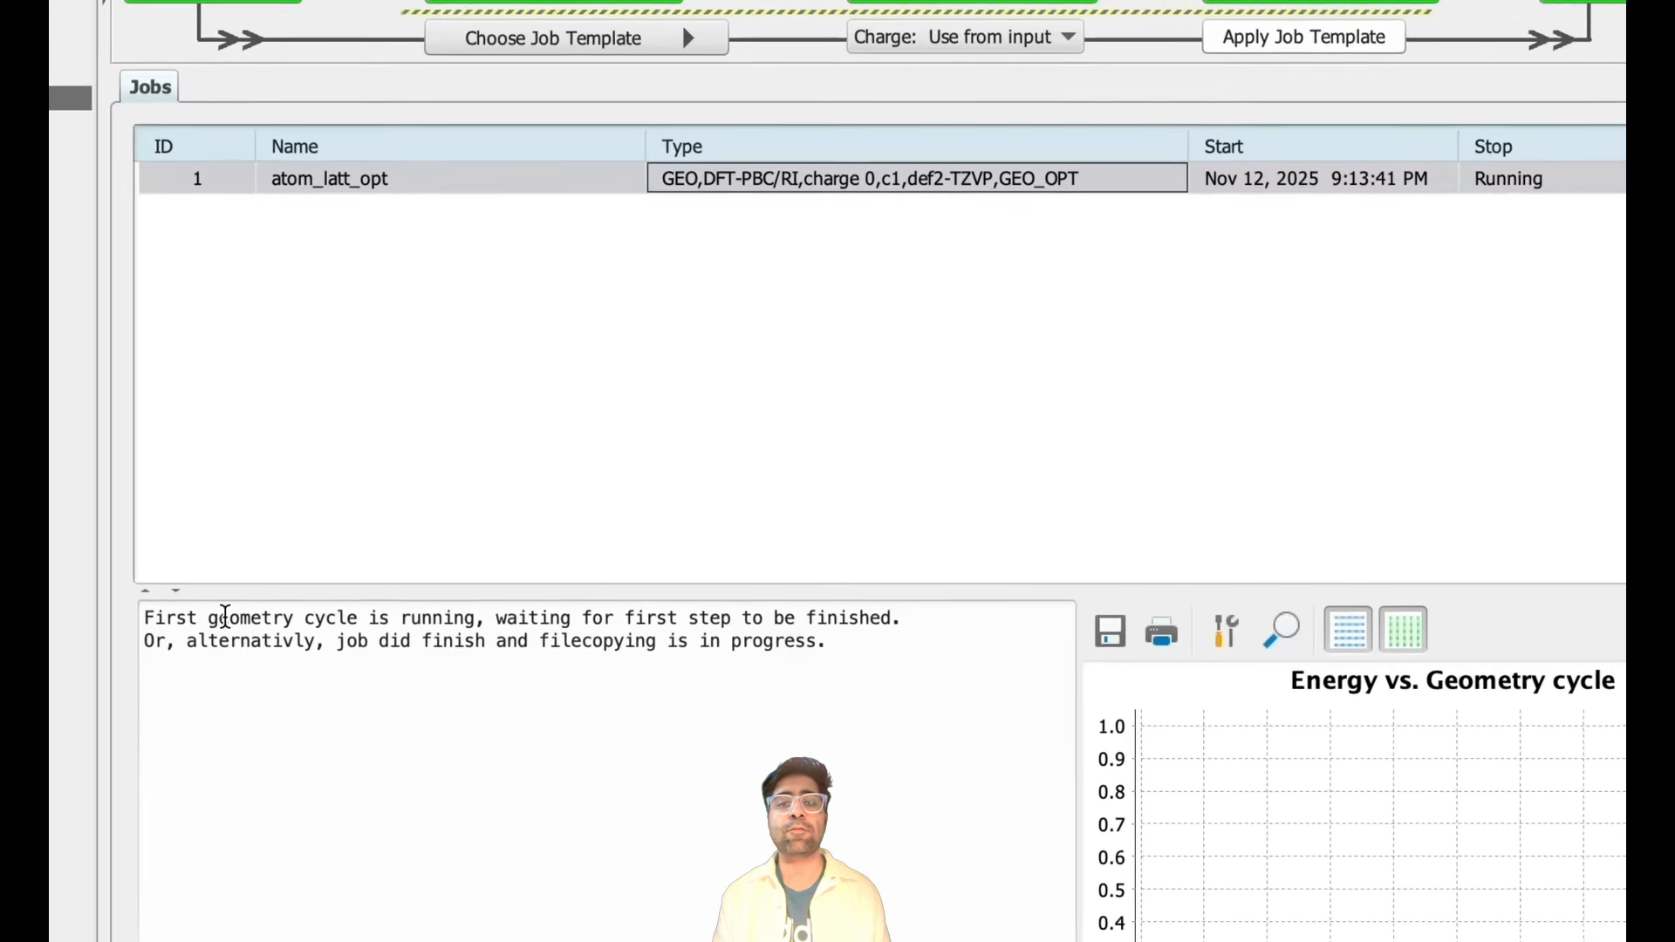
left_click_drag(144, 617, 812, 675)
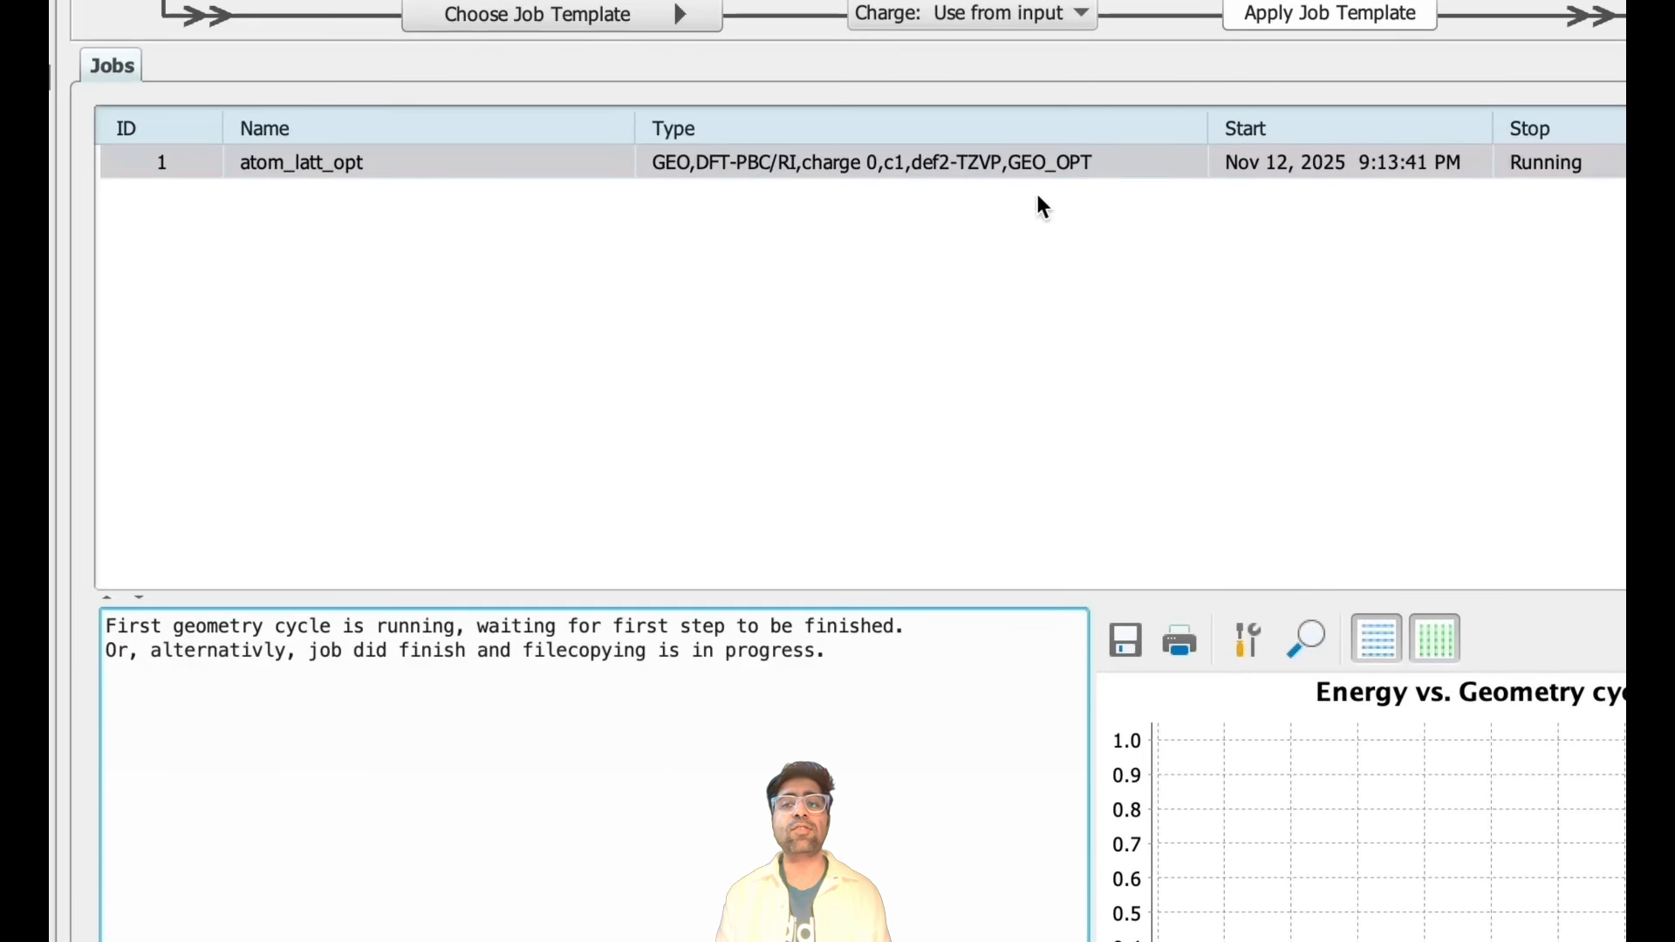
right_click(1112, 171)
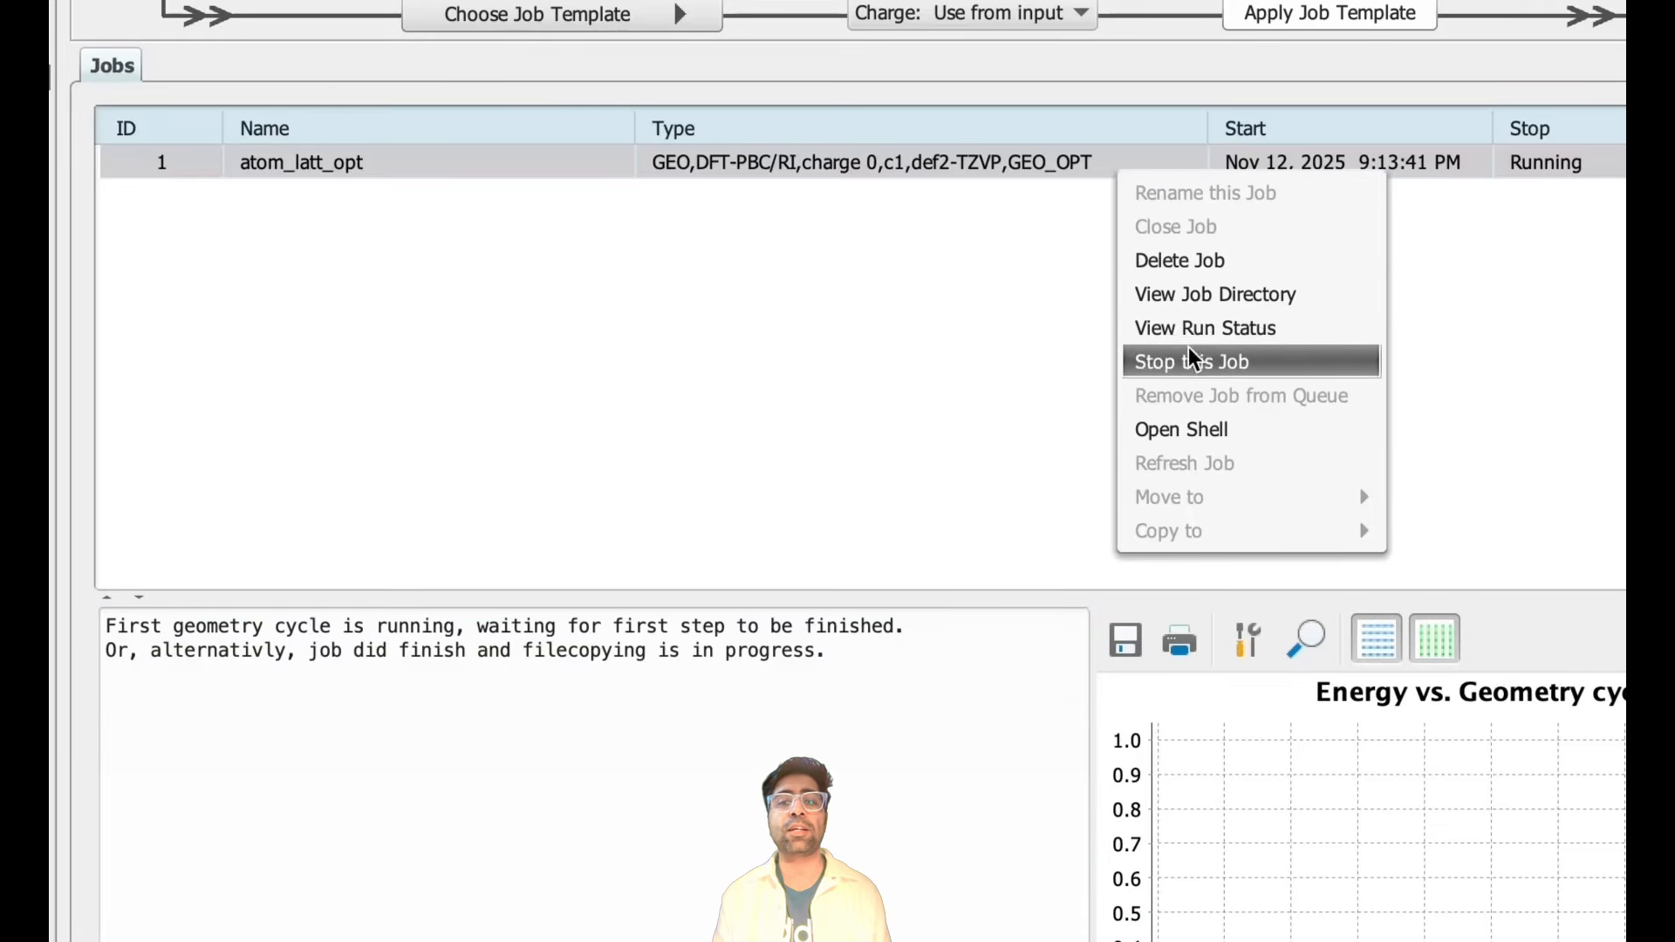
left_click(1186, 429)
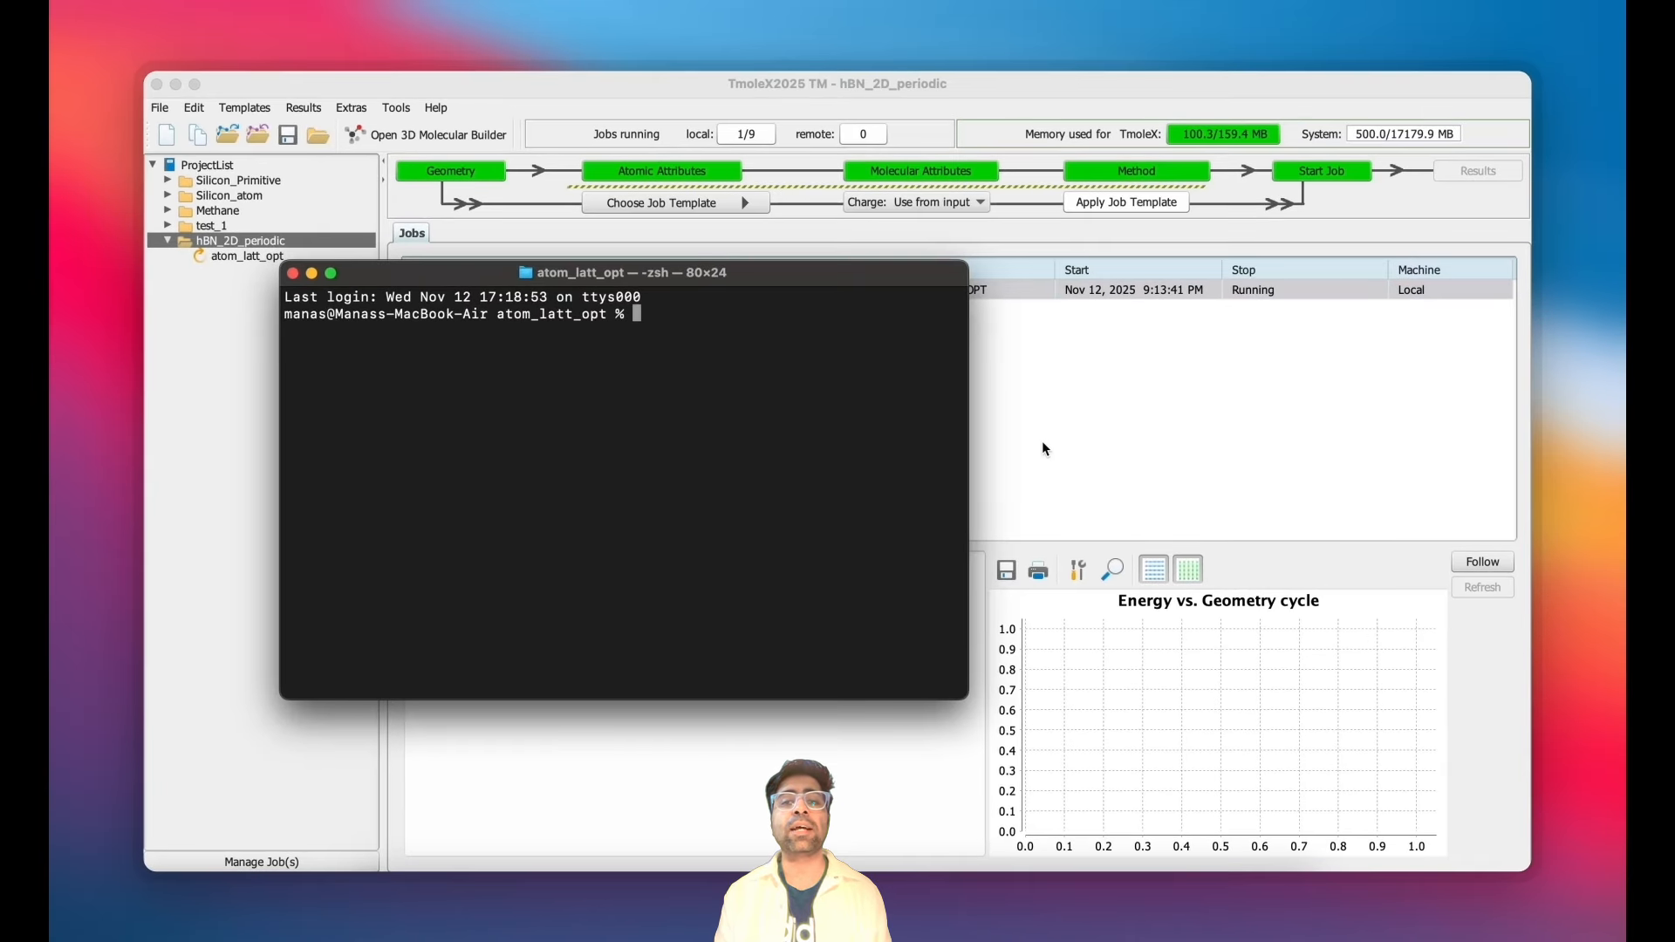
- List the job directory's files and print the job.last output file
type("ls")
key("Return")
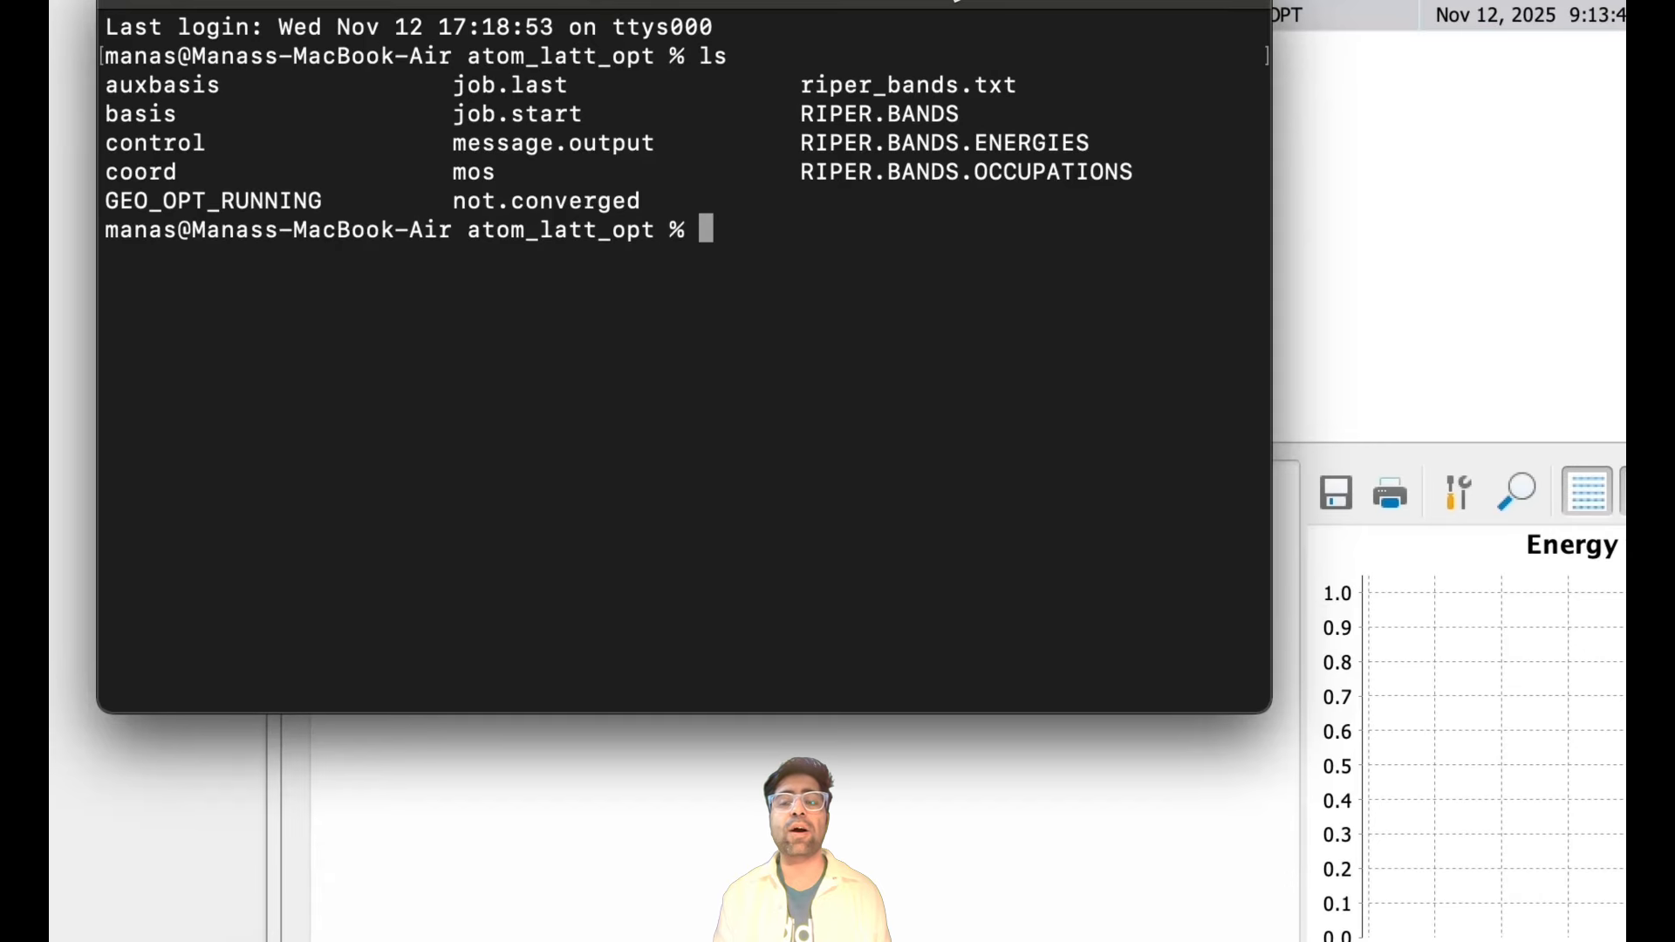
left_click_drag(958, 2, 983, 207)
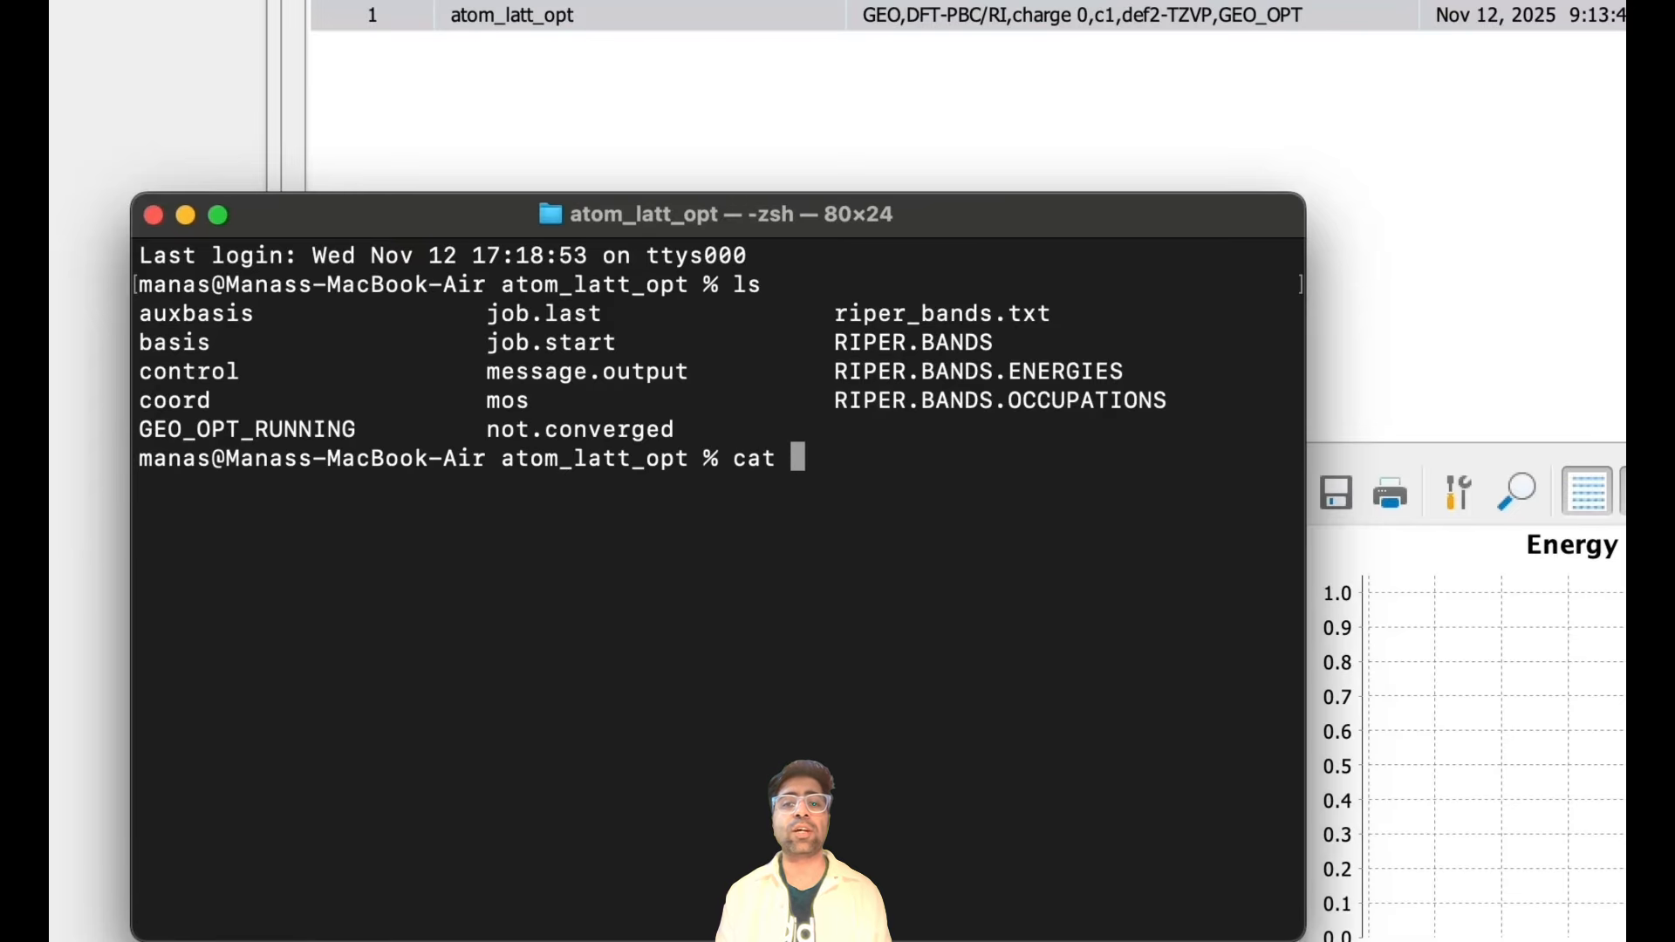
key("Return")
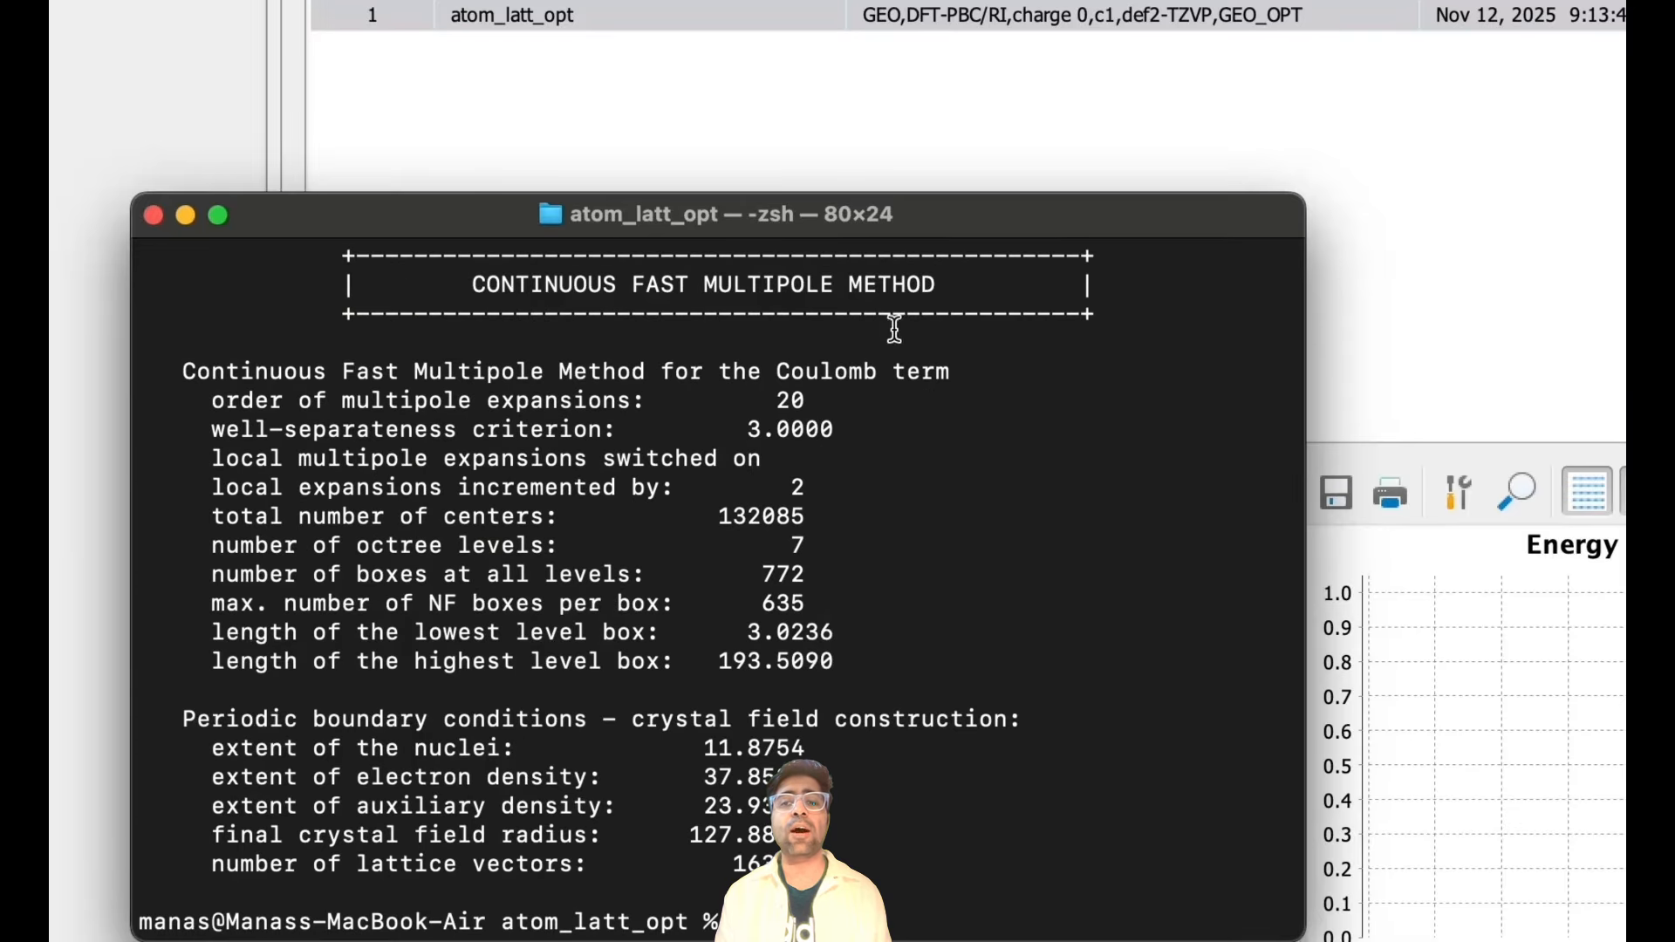
- Scroll through the job.last output to review coordinates, cell vectors, basis set, k-point mesh and SCF options
scroll(895, 329, "up", 15)
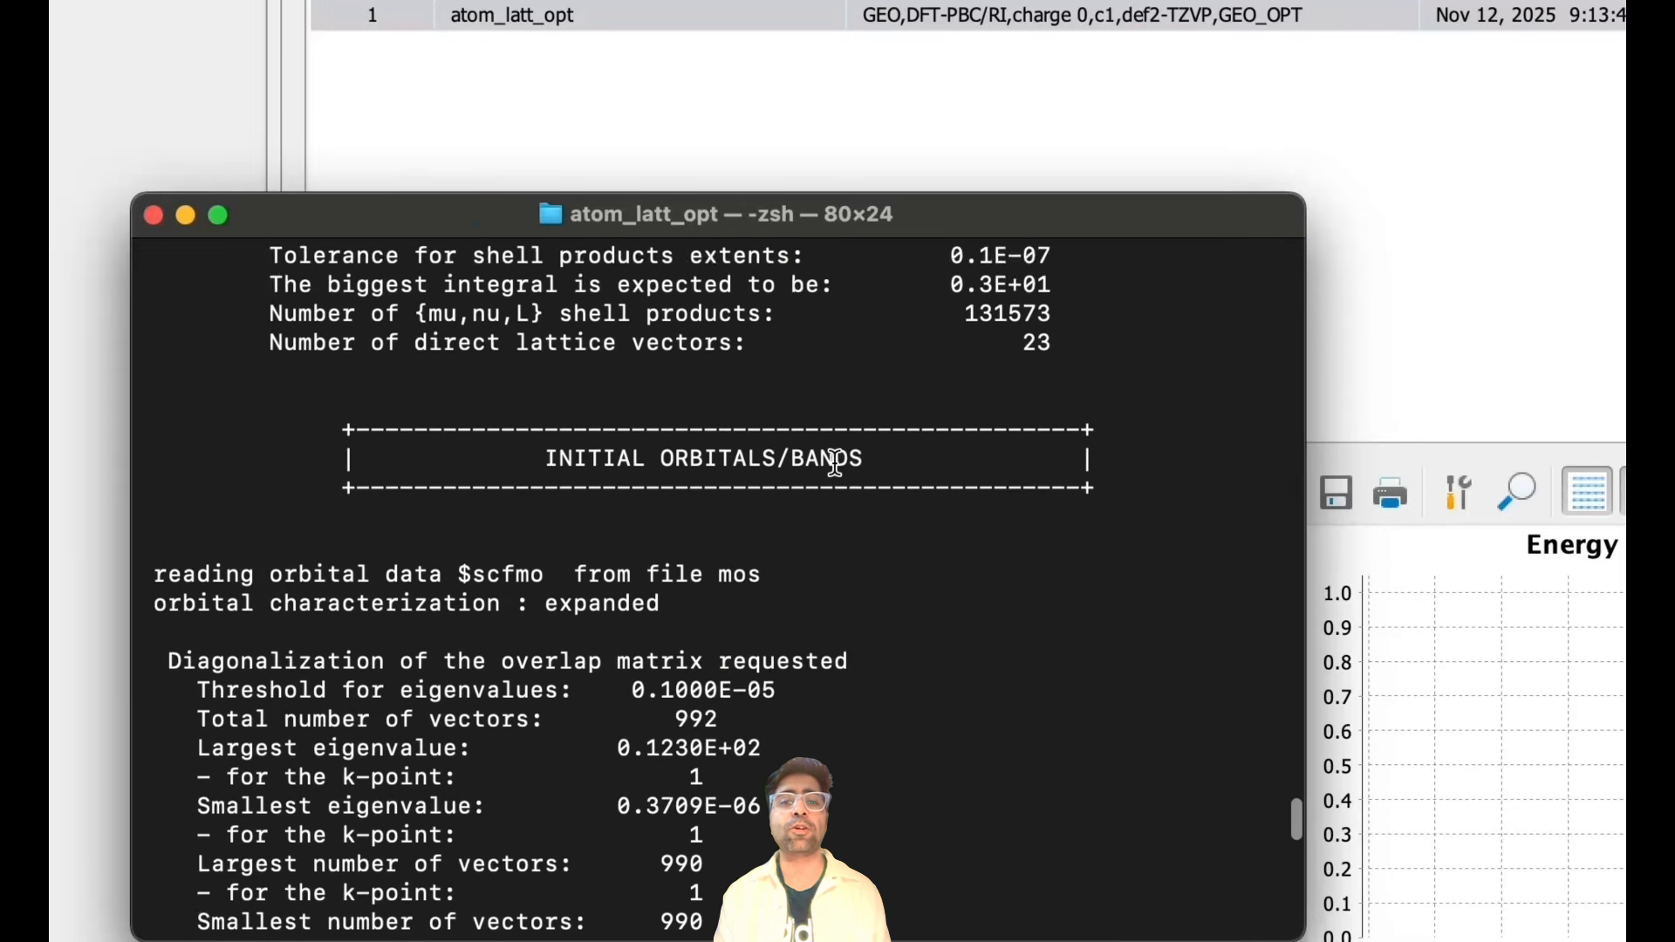
scroll(835, 462, "up", 20)
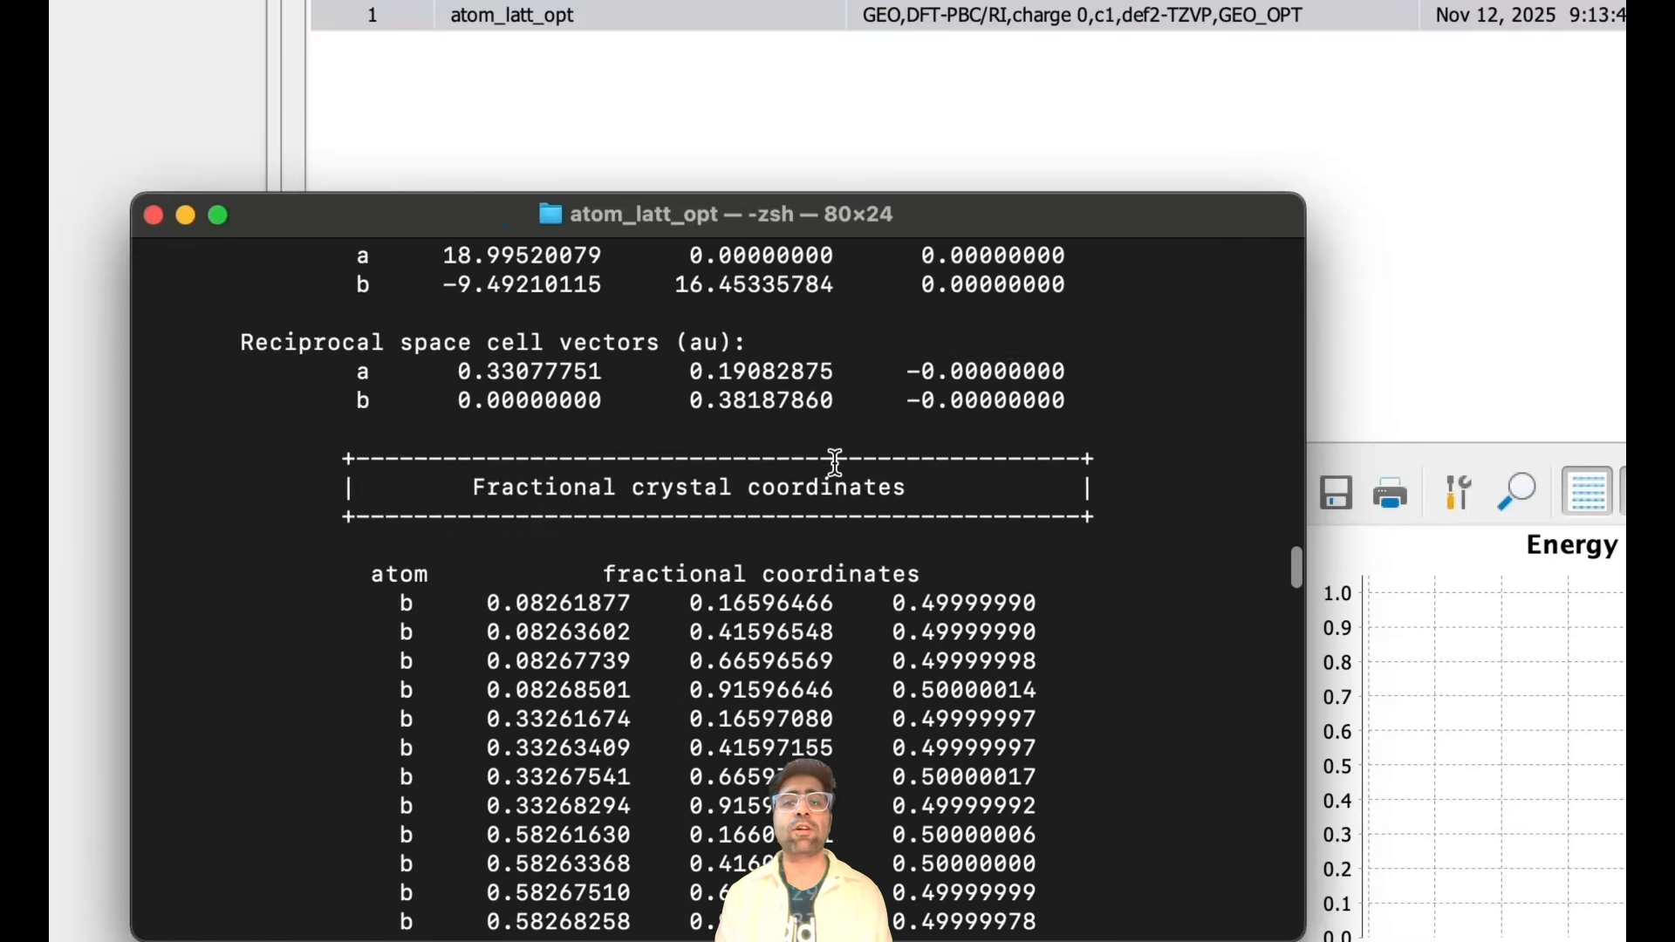
scroll(835, 462, "up", 20)
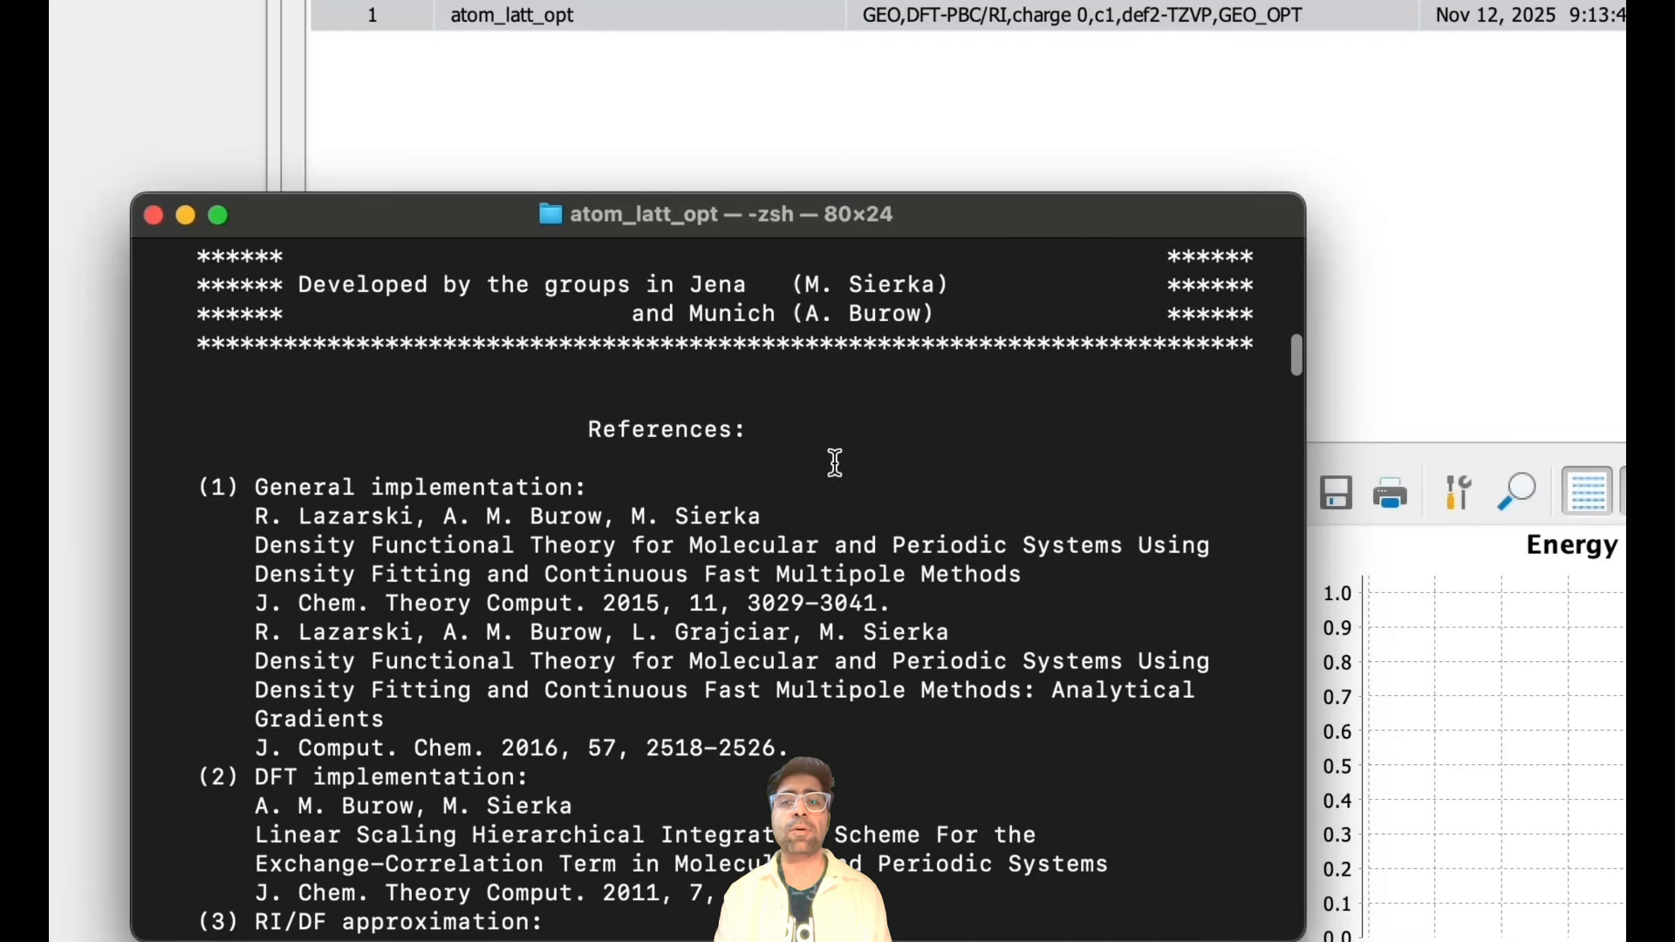
scroll(835, 462, "up", 15)
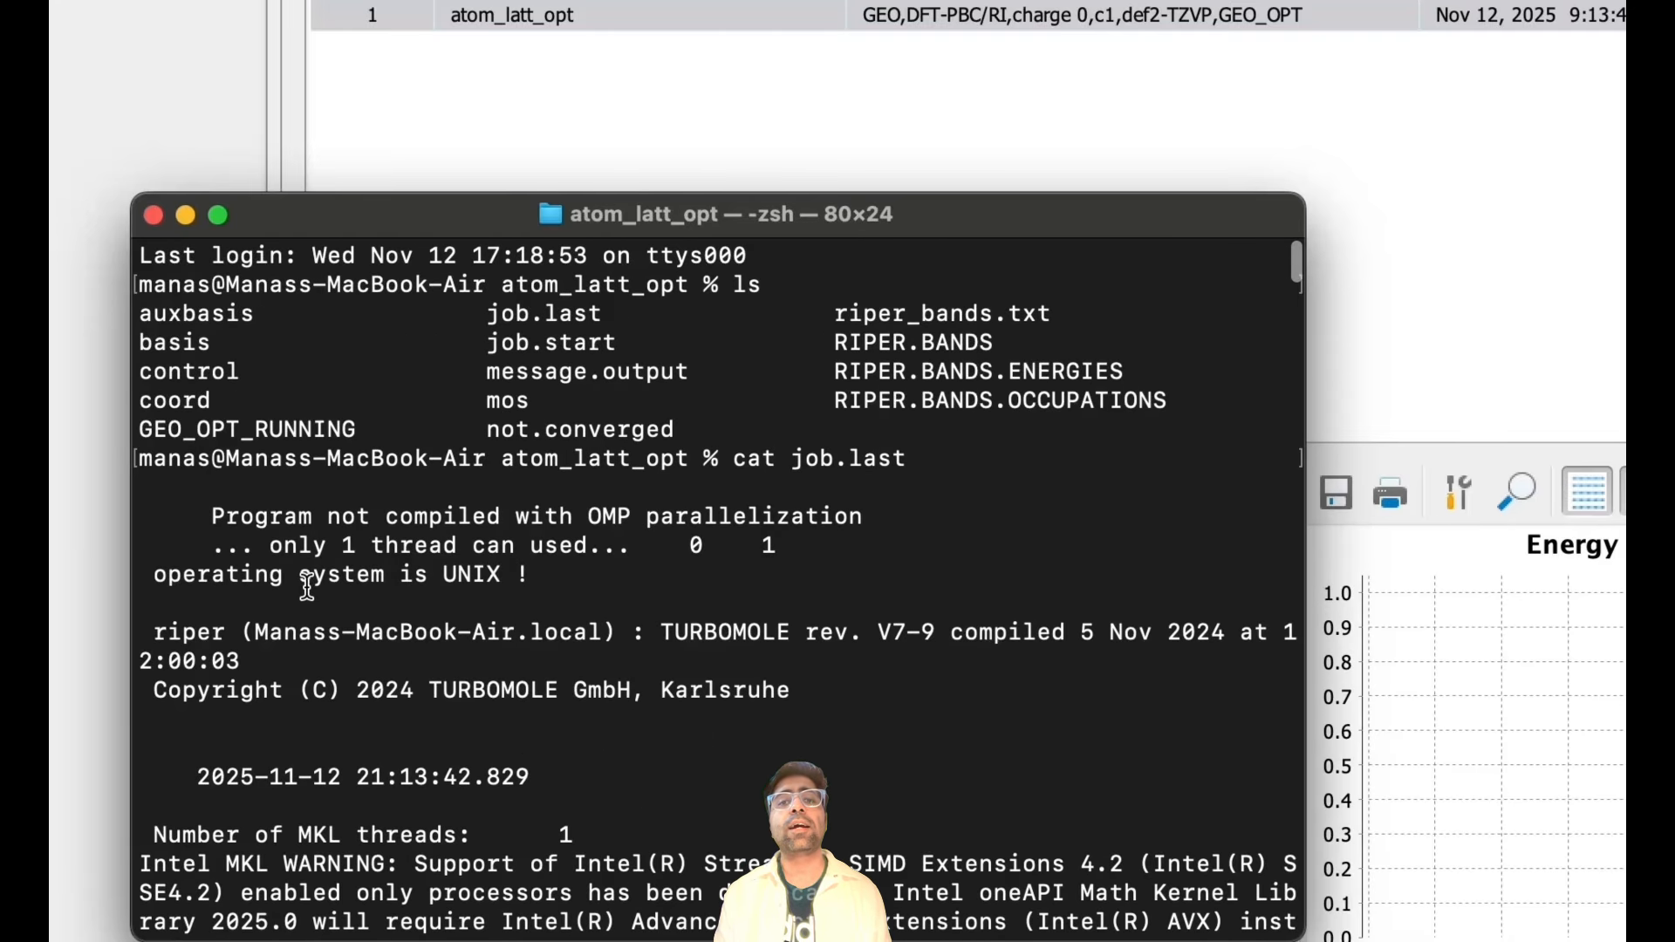
scroll(307, 587, "down", 20)
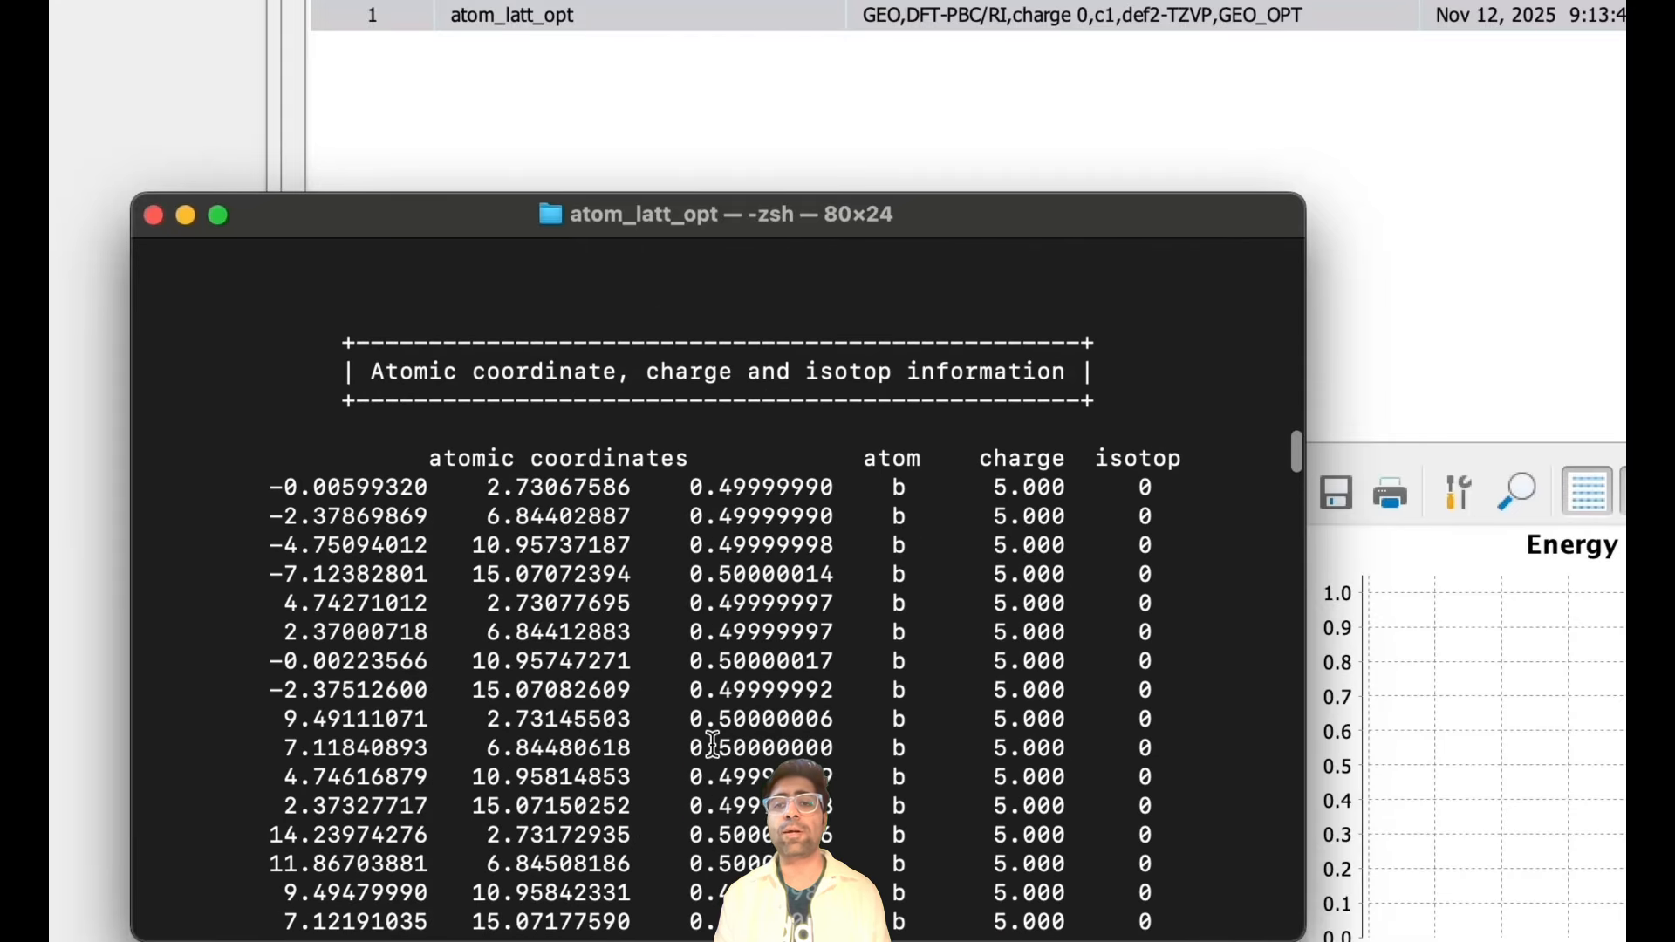
left_click_drag(334, 343, 1171, 486)
scroll(1189, 587, "down", 20)
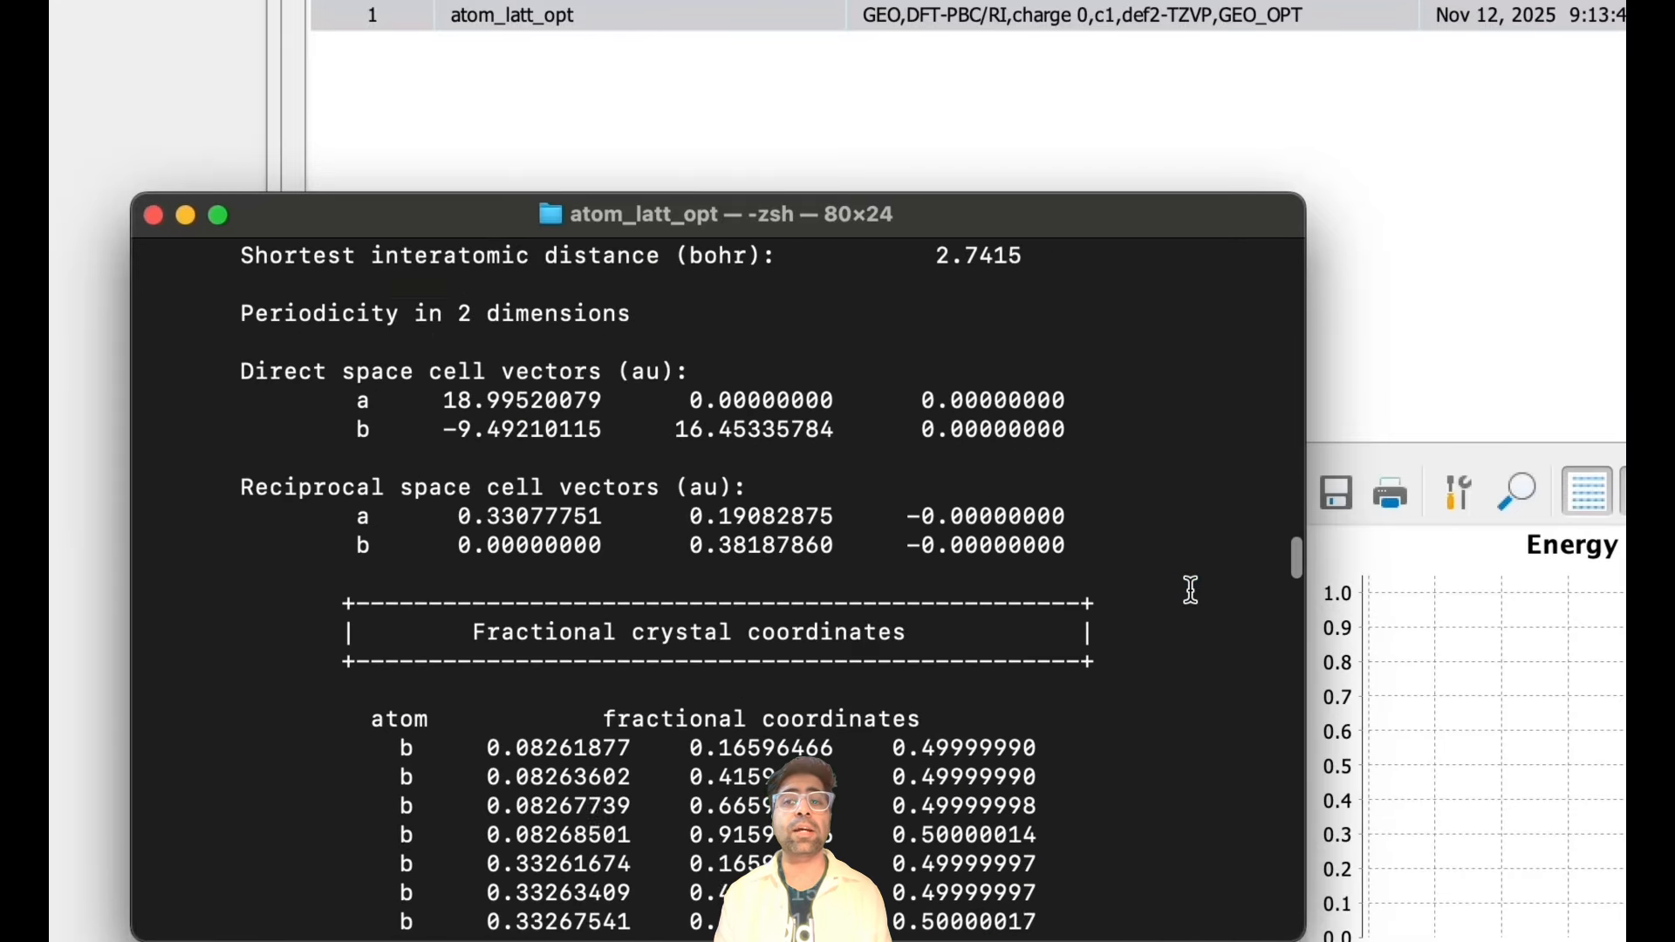
scroll(1191, 589, "up", 2)
left_click_drag(420, 315, 1111, 617)
left_click(654, 541)
scroll(654, 542, "down", 6)
scroll(657, 547, "down", 10)
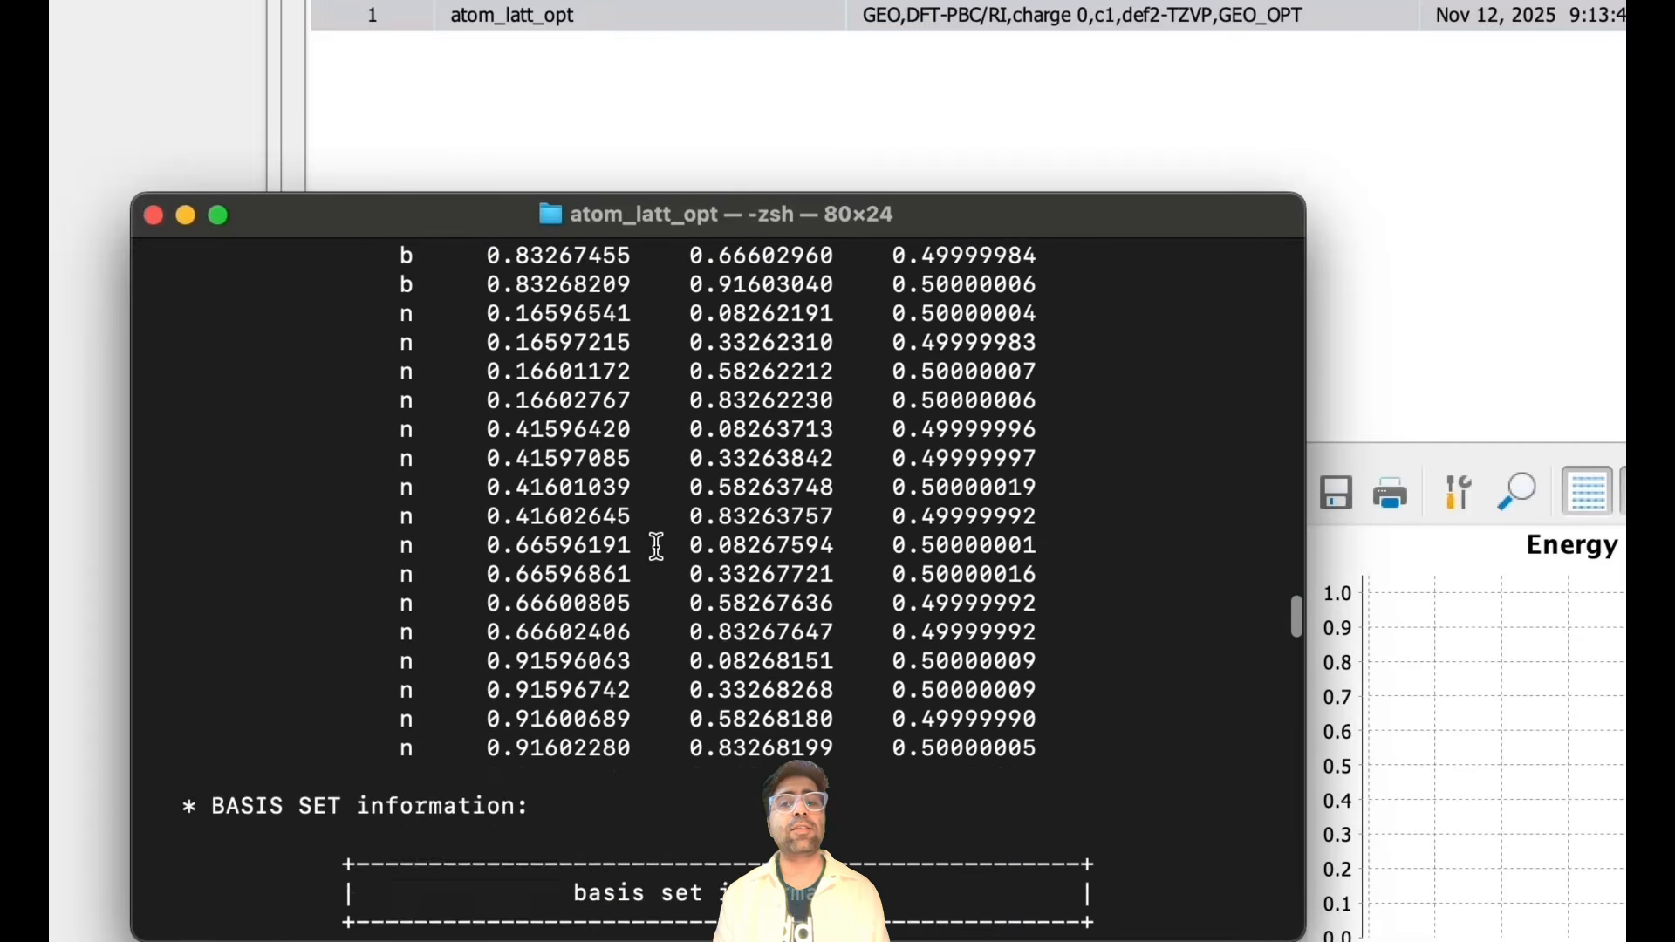
scroll(514, 543, "down", 10)
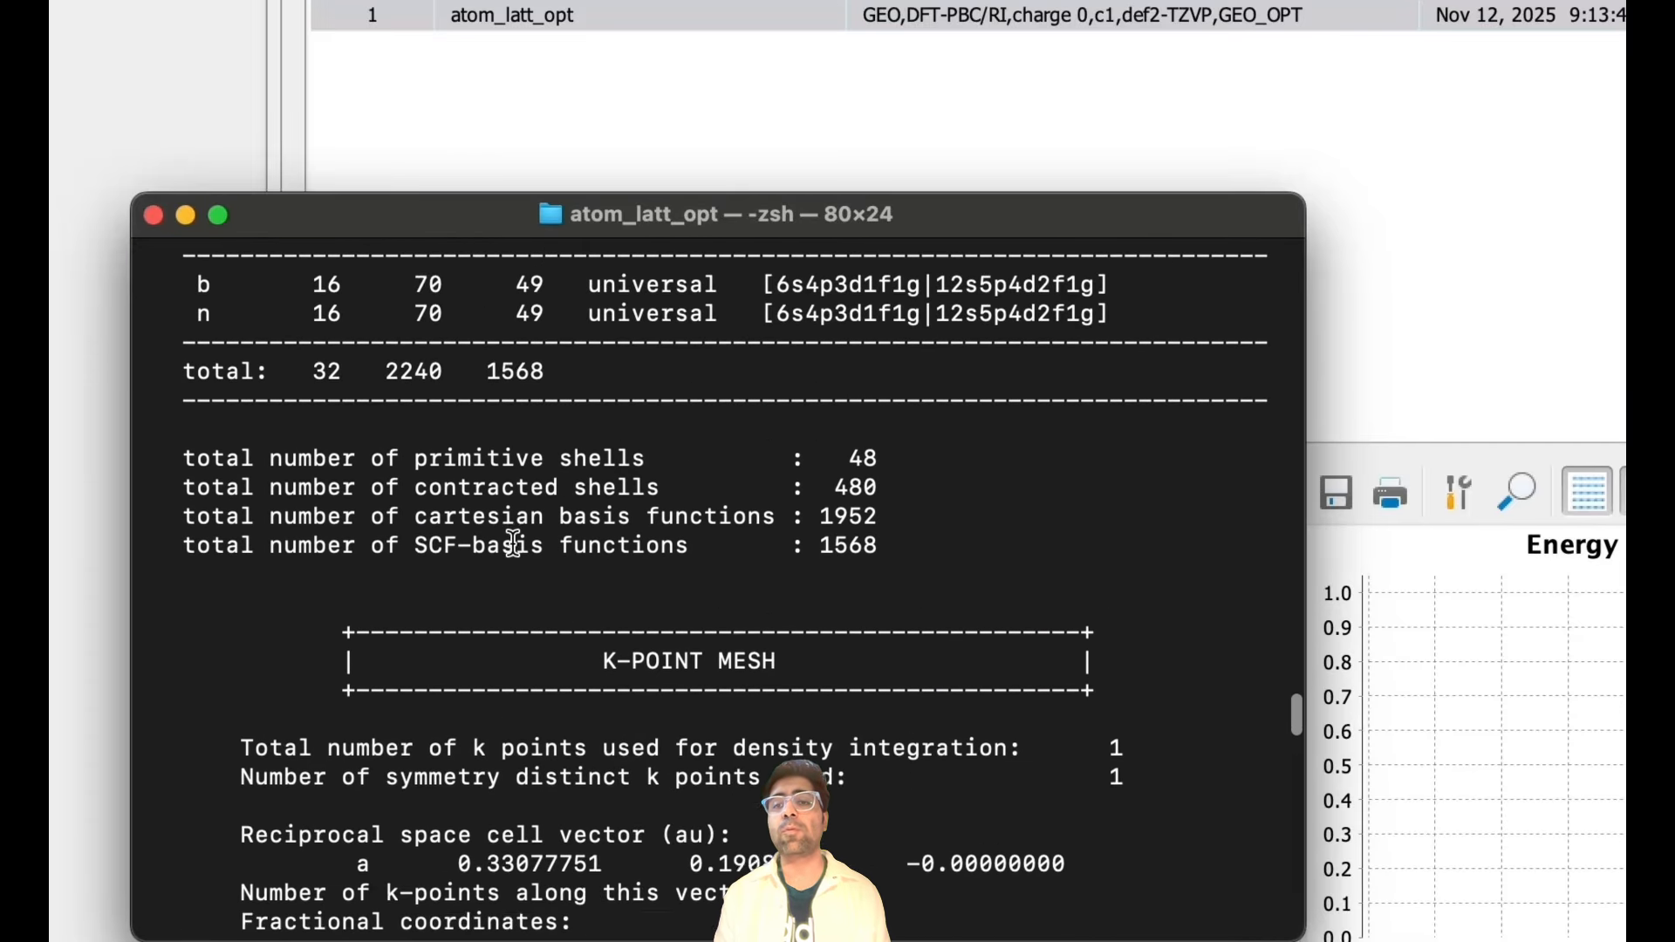
left_click_drag(330, 458, 1114, 601)
scroll(1017, 748, "down", 12)
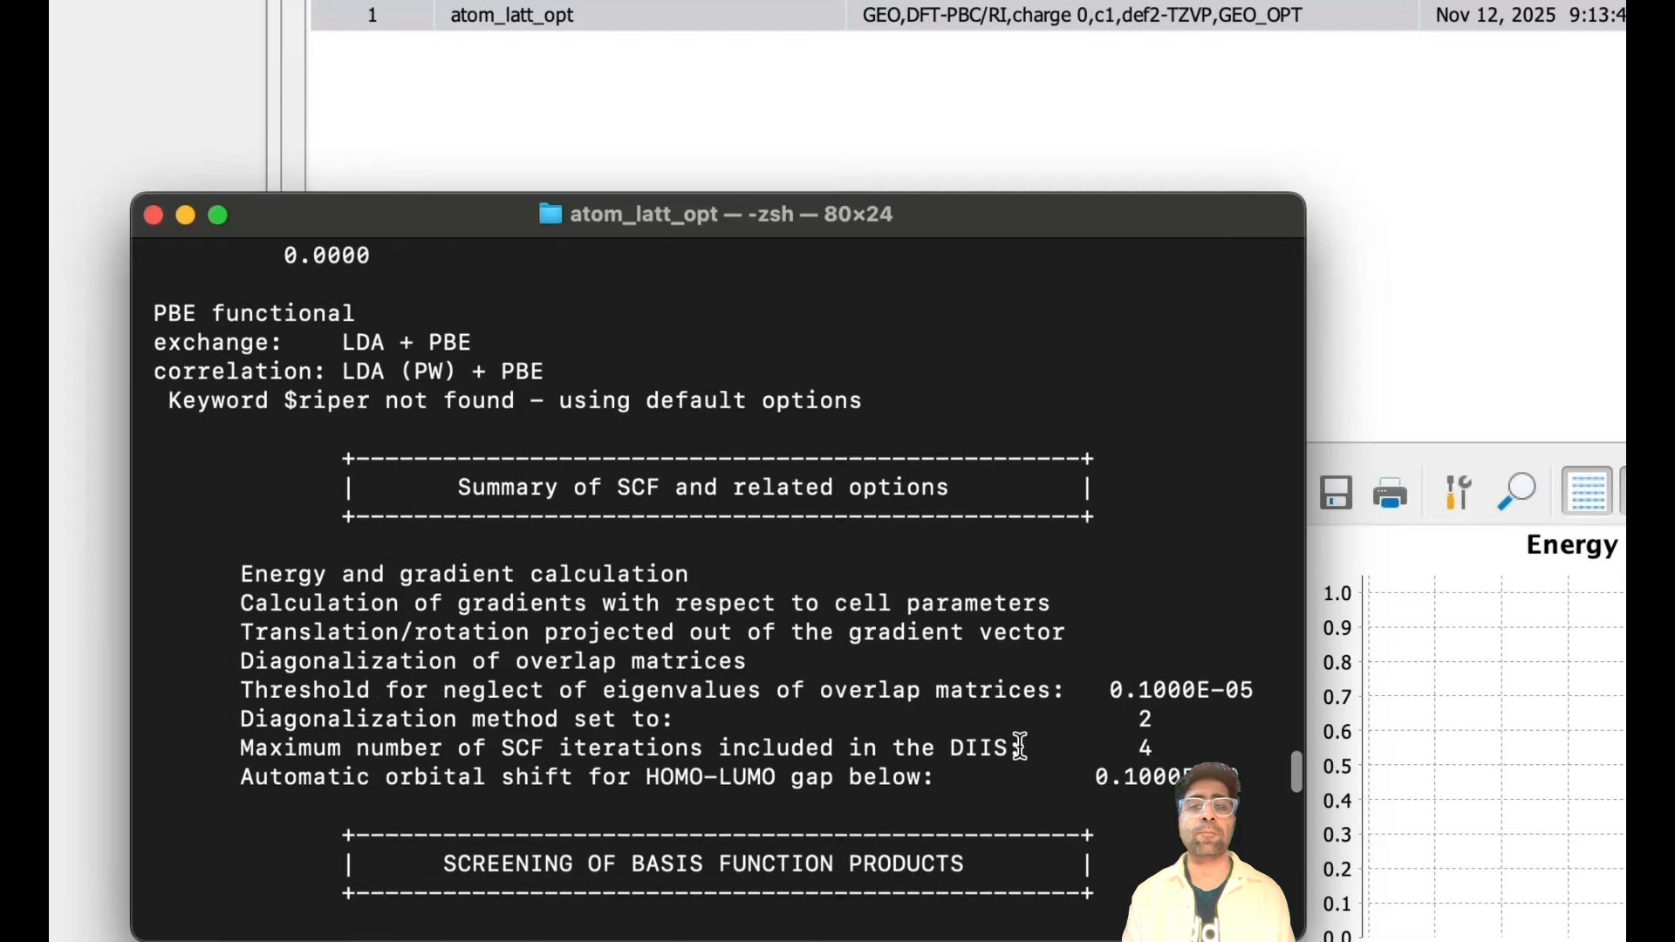
scroll(1021, 746, "down", 15)
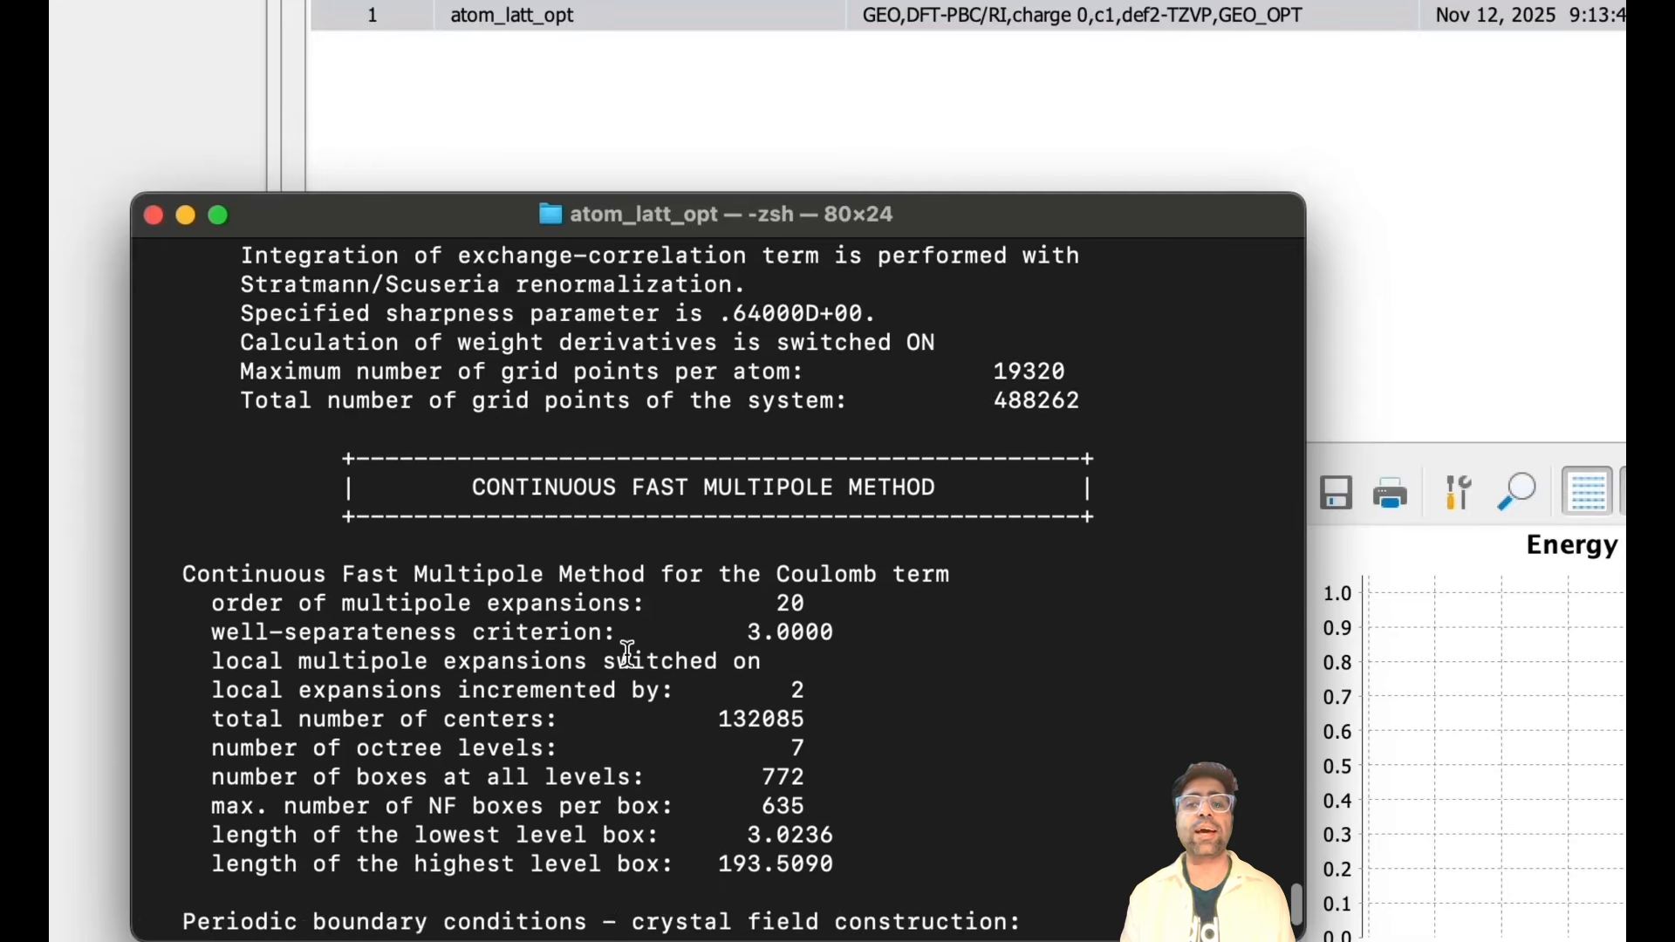
- List the files again and follow job.last live with tail -f
type("ls")
key("Return")
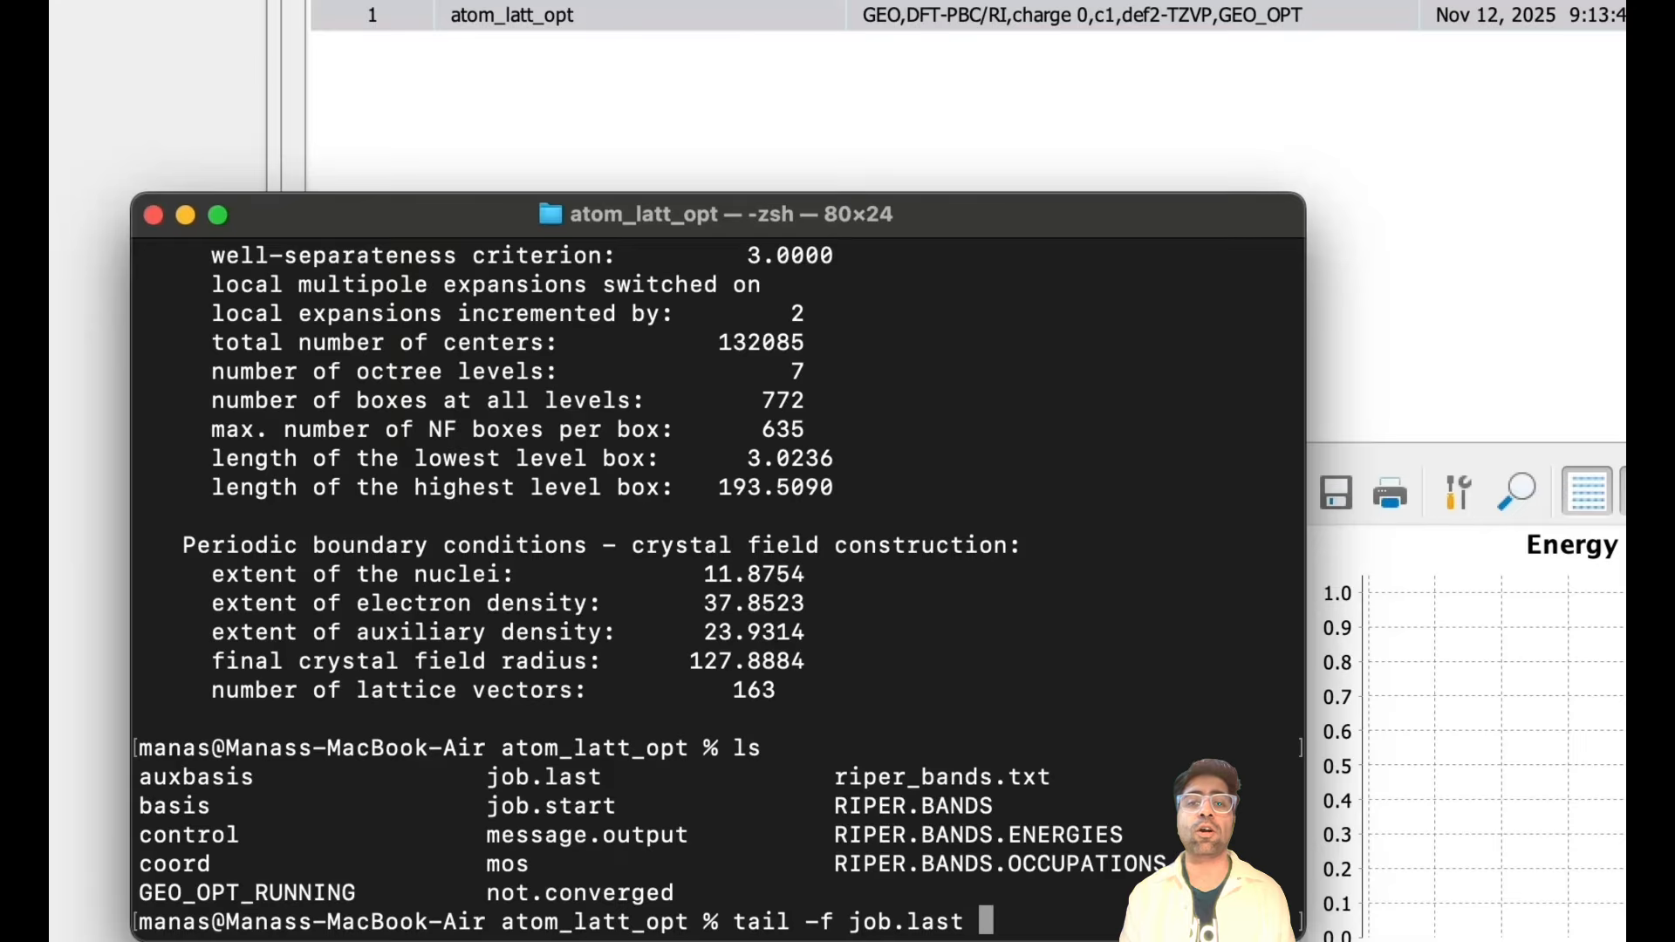
key("Return")
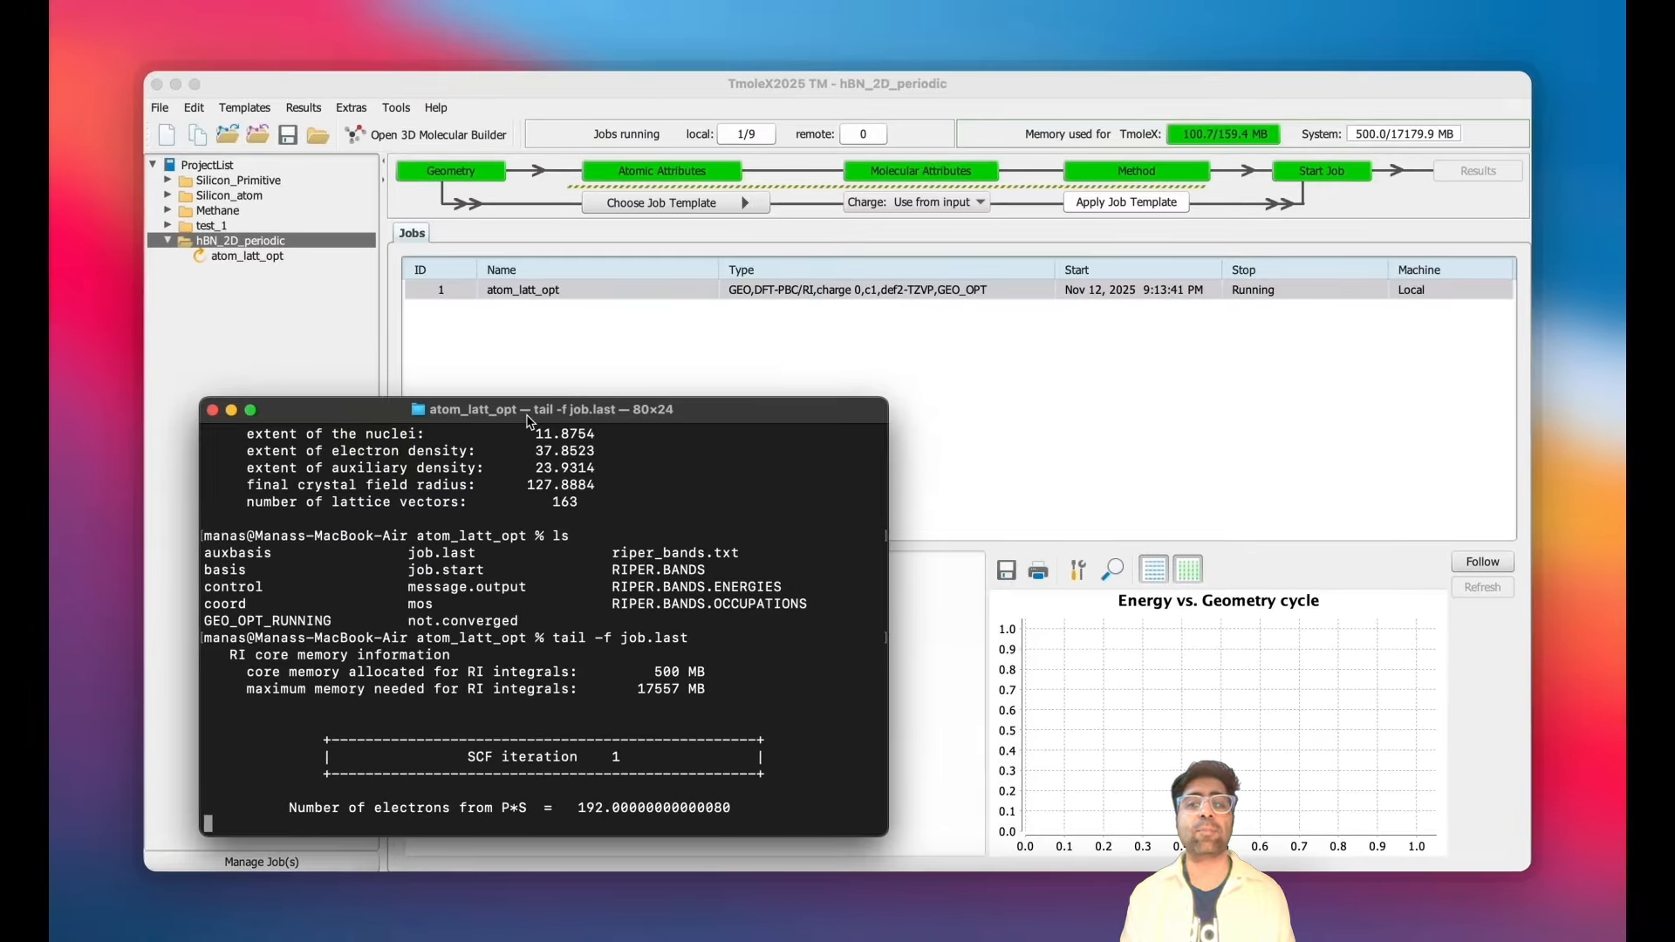
left_click_drag(529, 419, 515, 445)
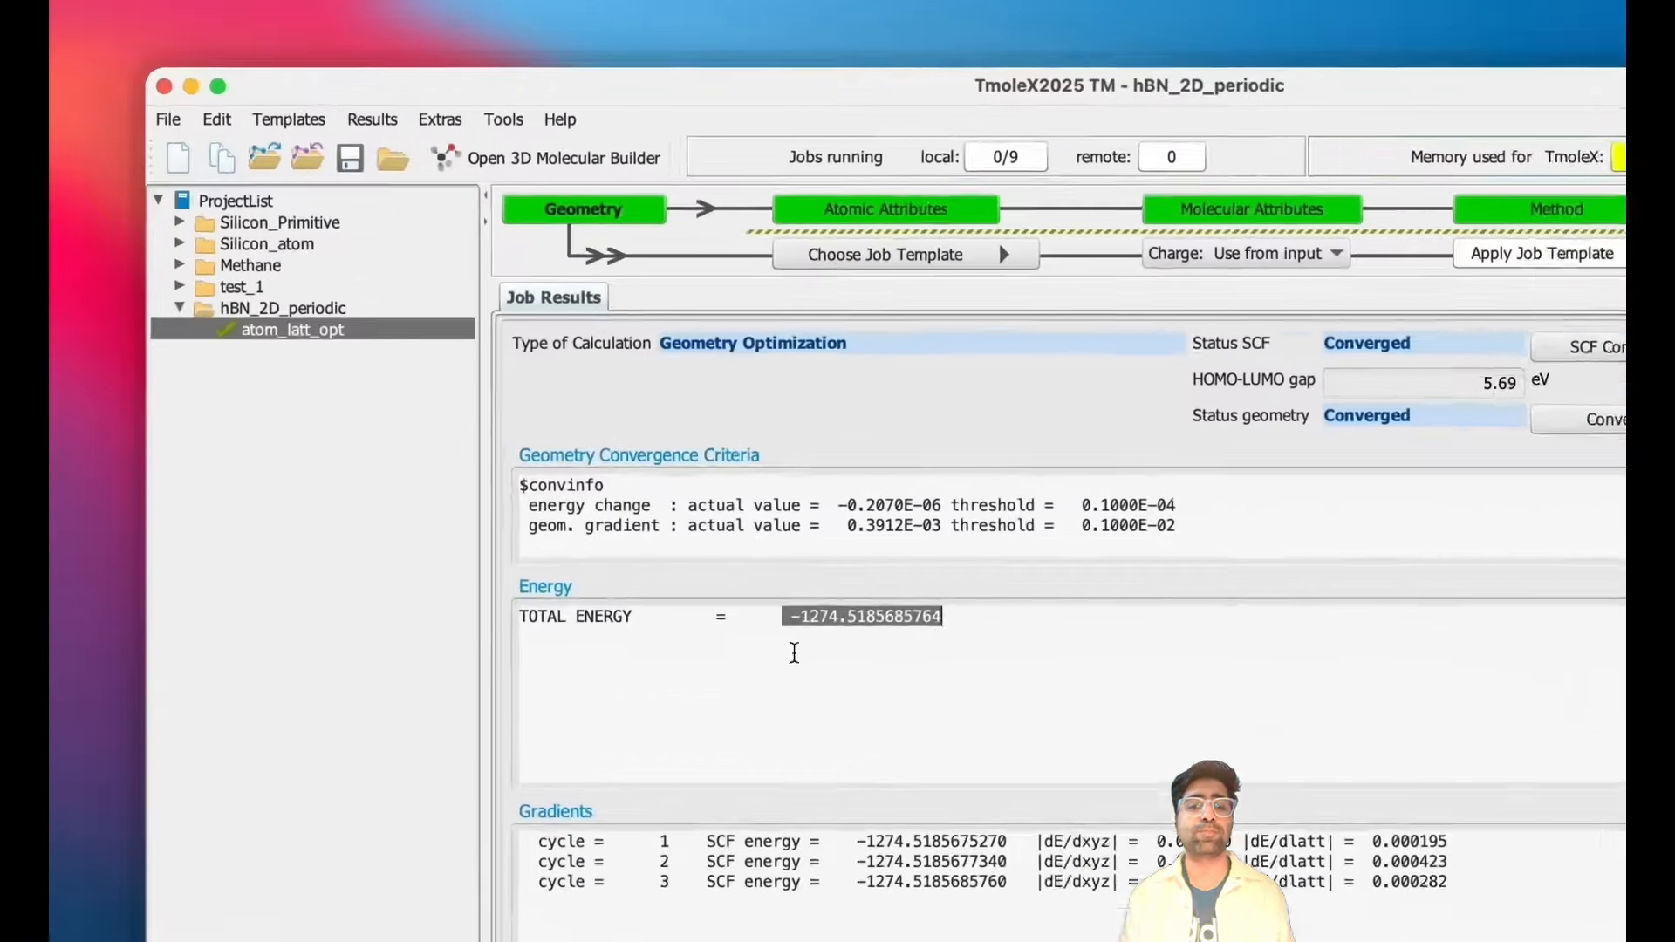
- Create a new project directory named water
left_click(598, 485)
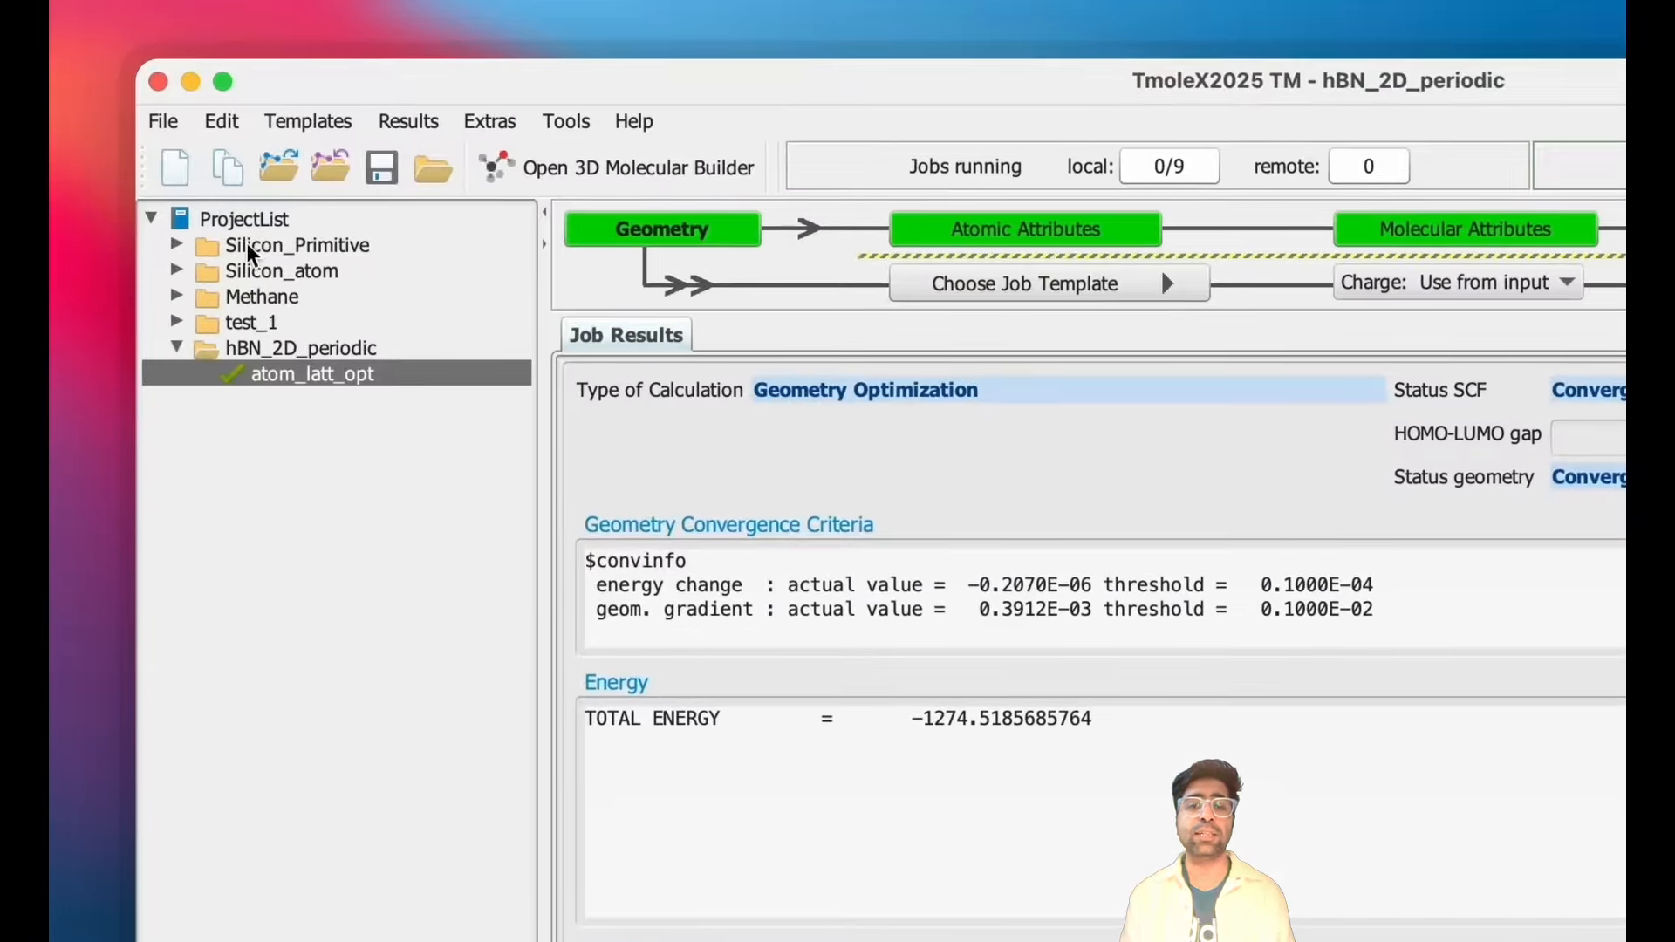
left_click(160, 110)
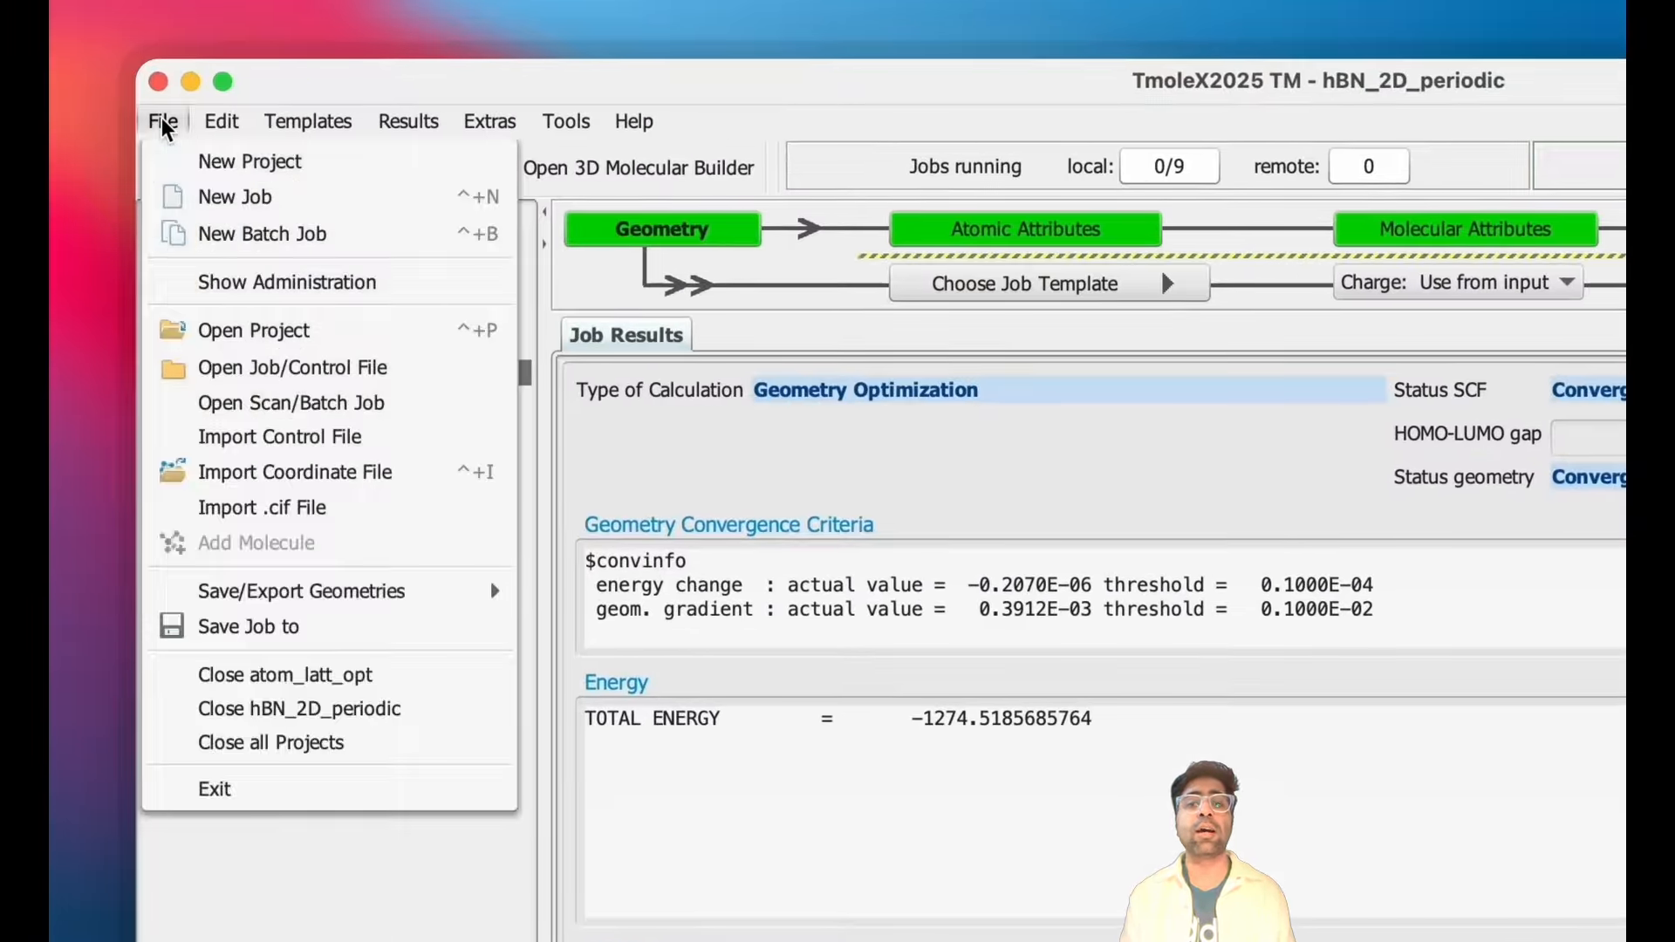
left_click(203, 164)
double_click(422, 539)
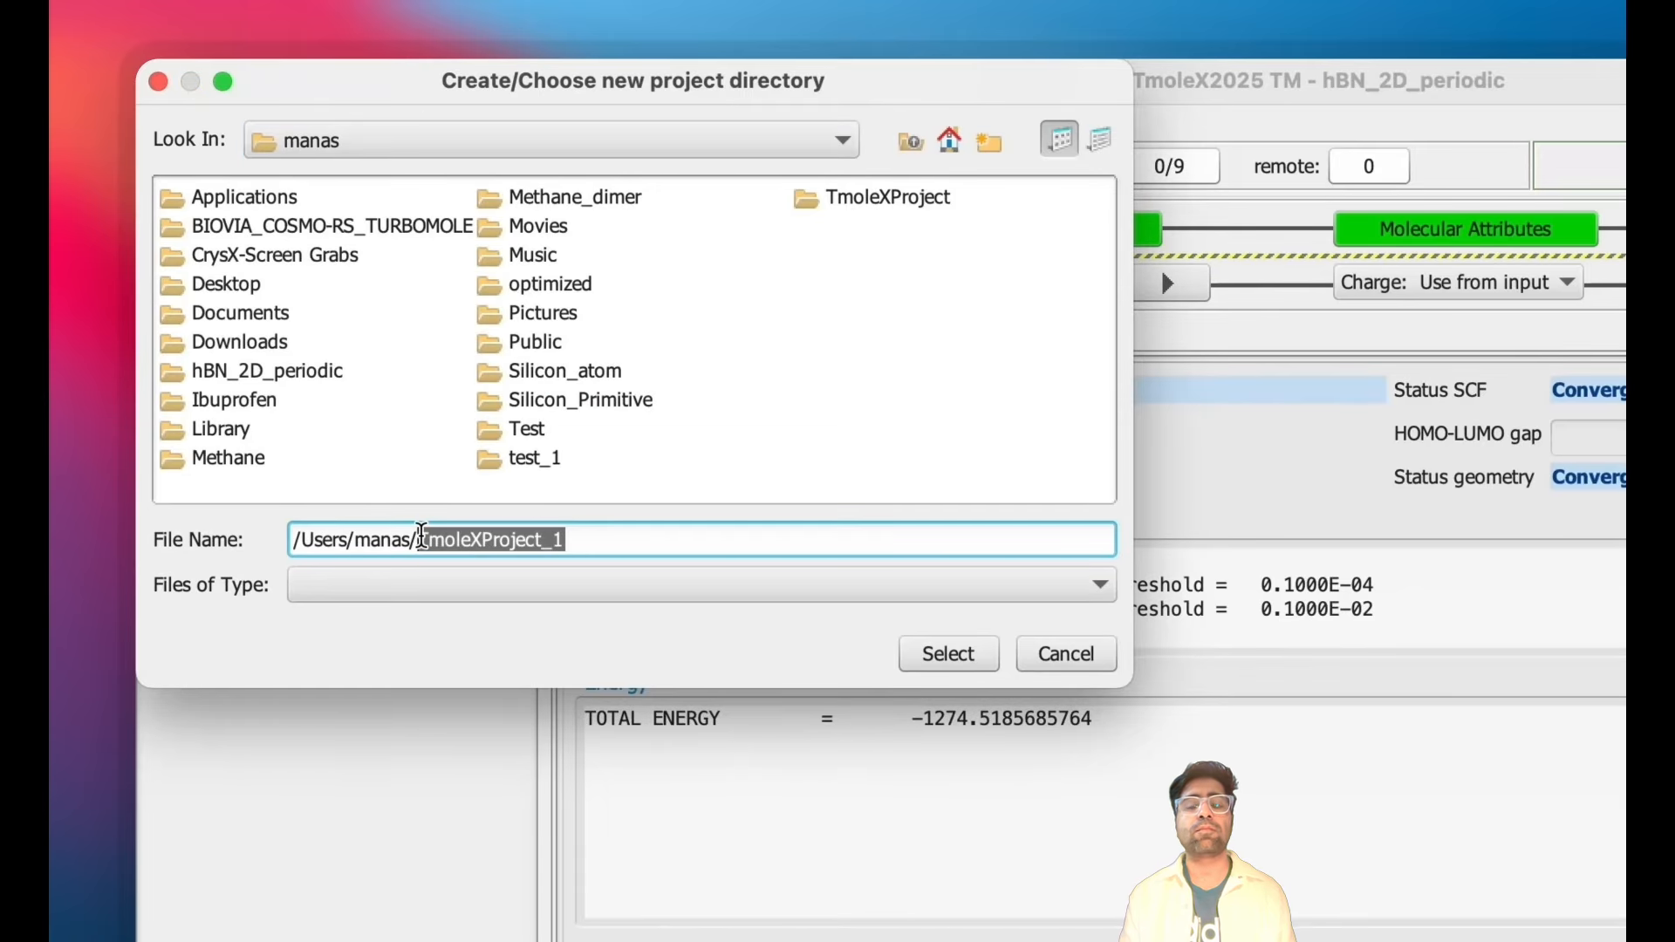
type("va")
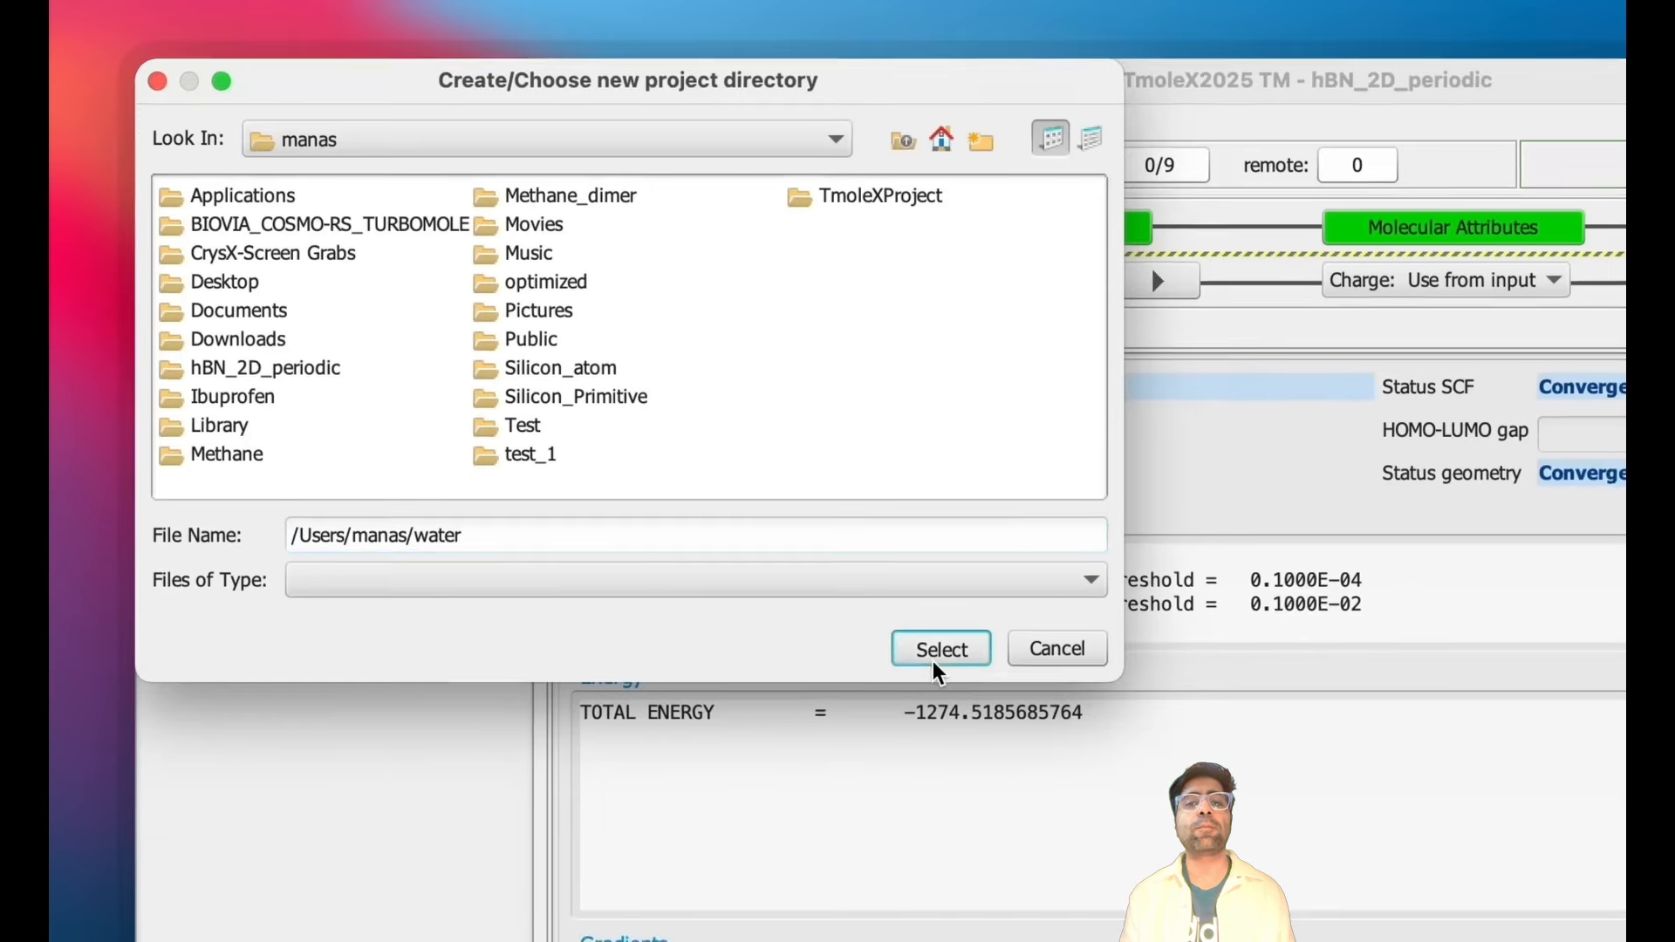
left_click(948, 653)
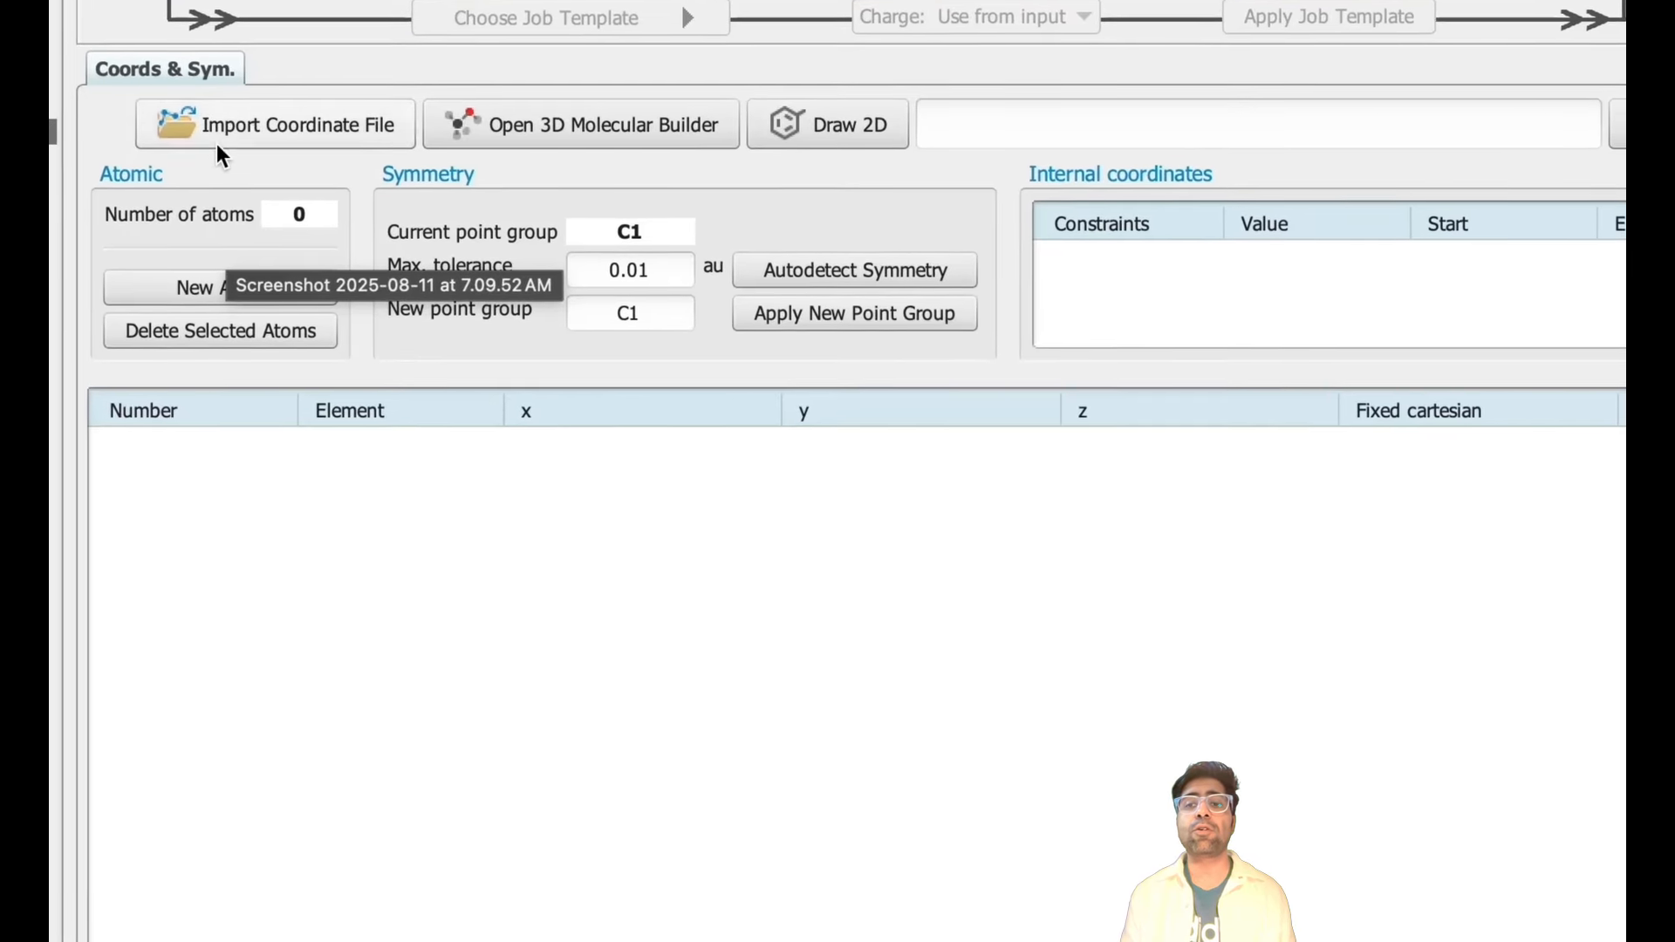
- Import the water_coord_optimized coordinate file into the new project and view the molecule in the builder
left_click(249, 157)
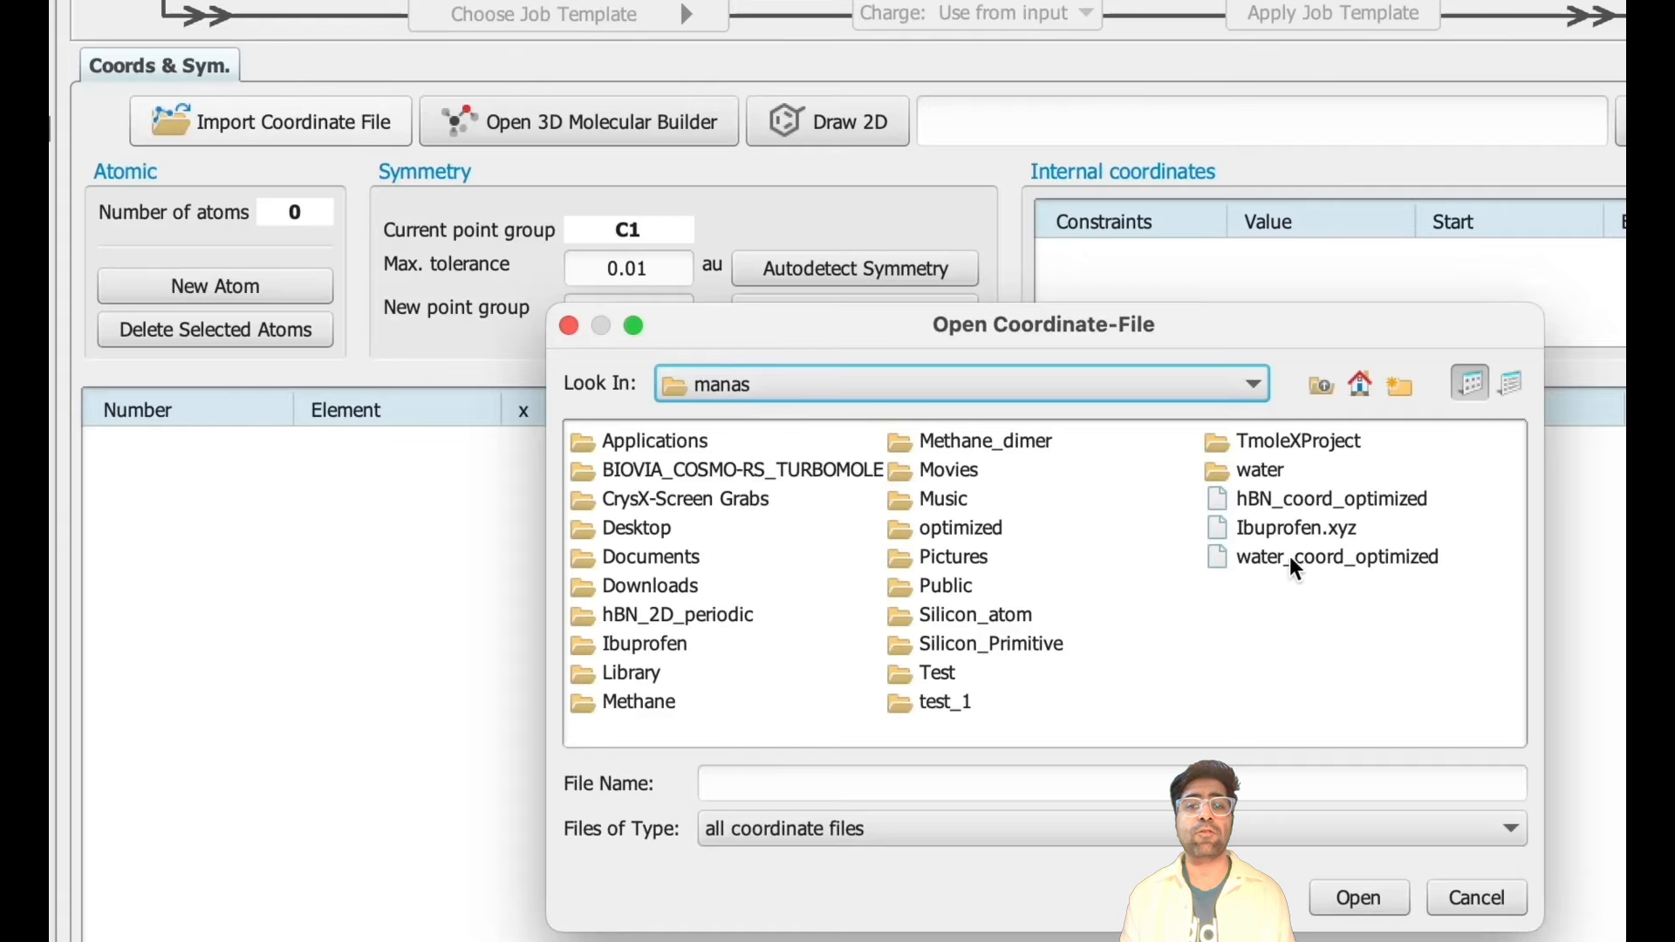
left_click(1350, 562)
left_click(1361, 897)
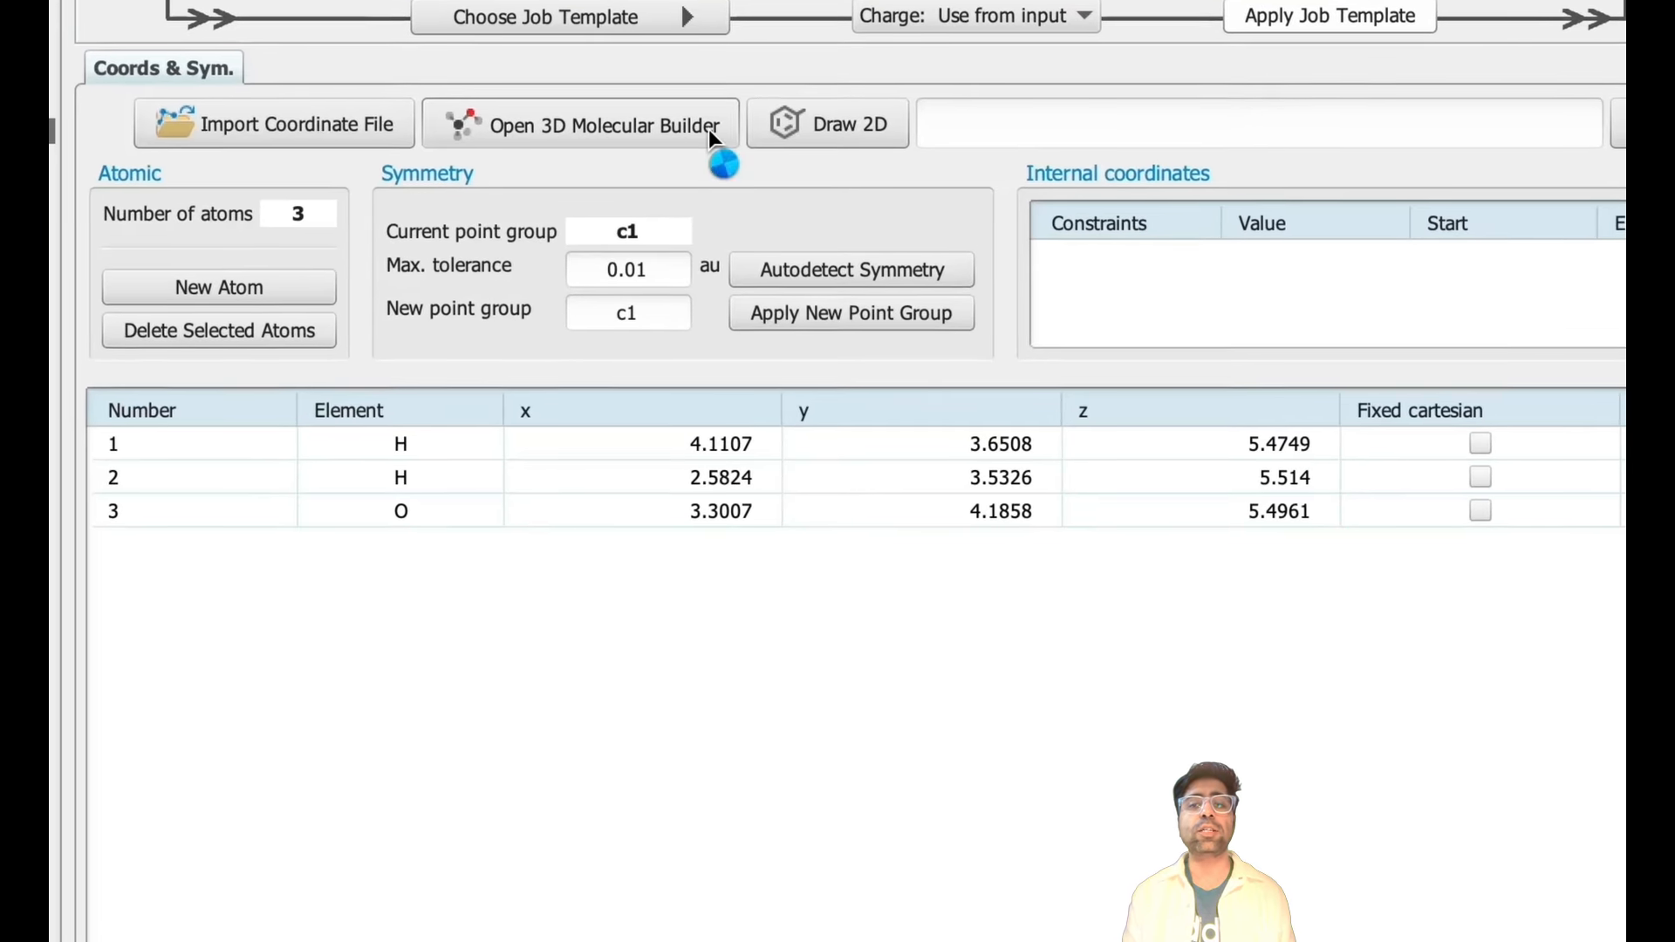
left_click(763, 272)
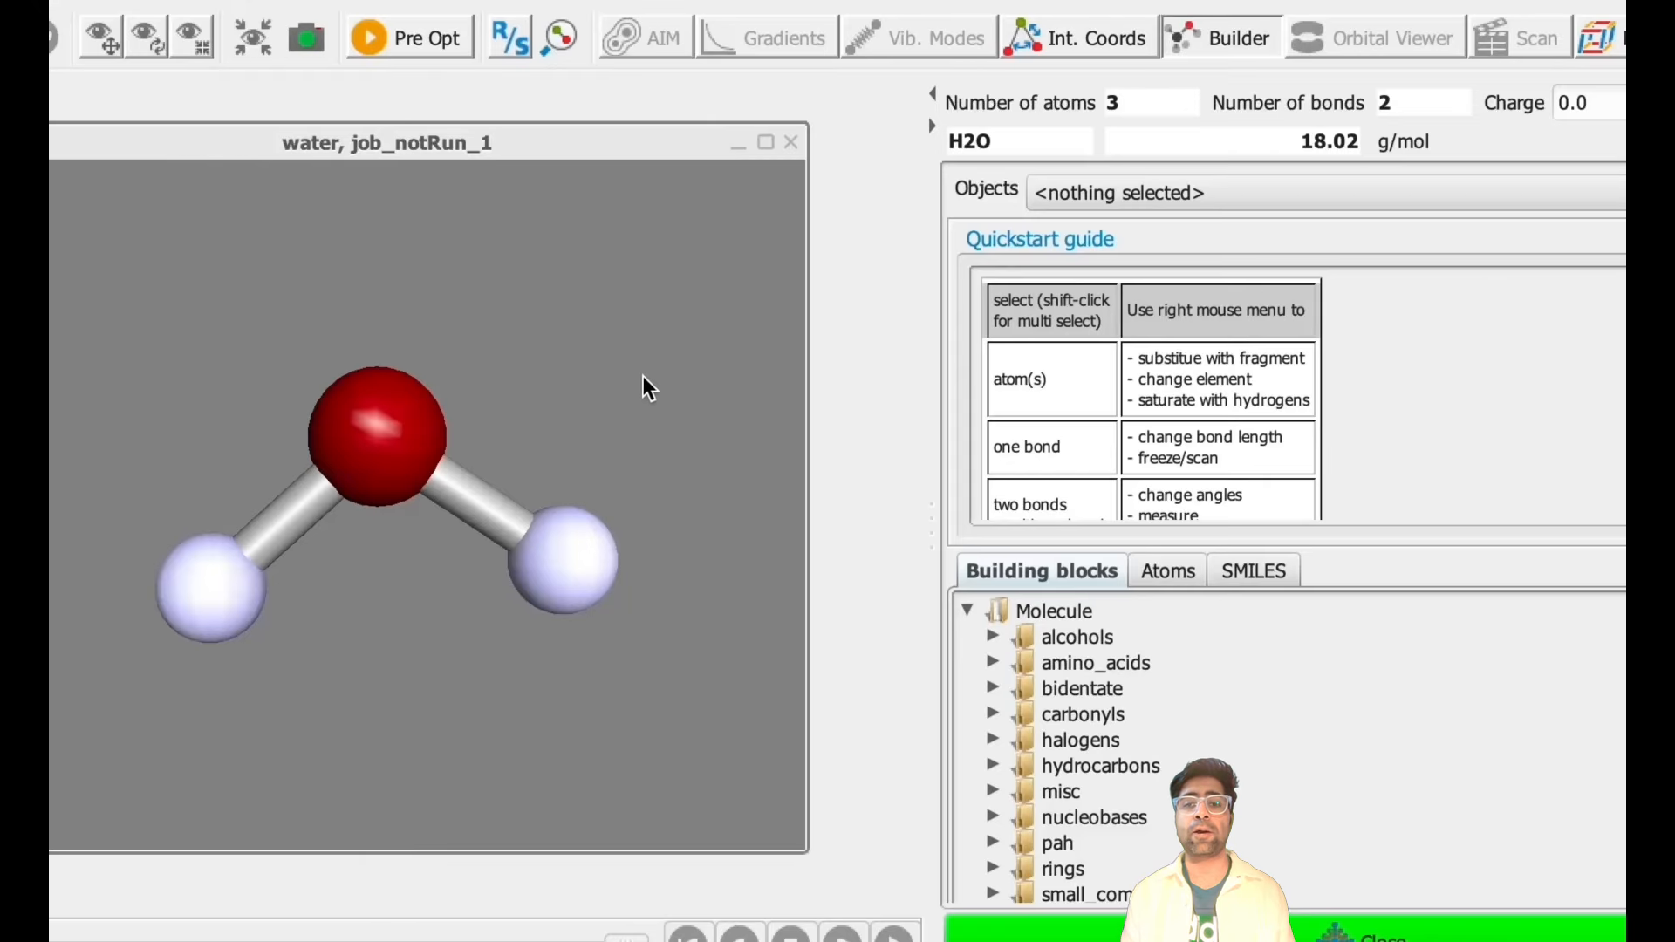
- Close the builder and assign def2-TZVP as the basis set for all atoms of the water molecule, then proceed
left_click_drag(642, 375, 739, 605)
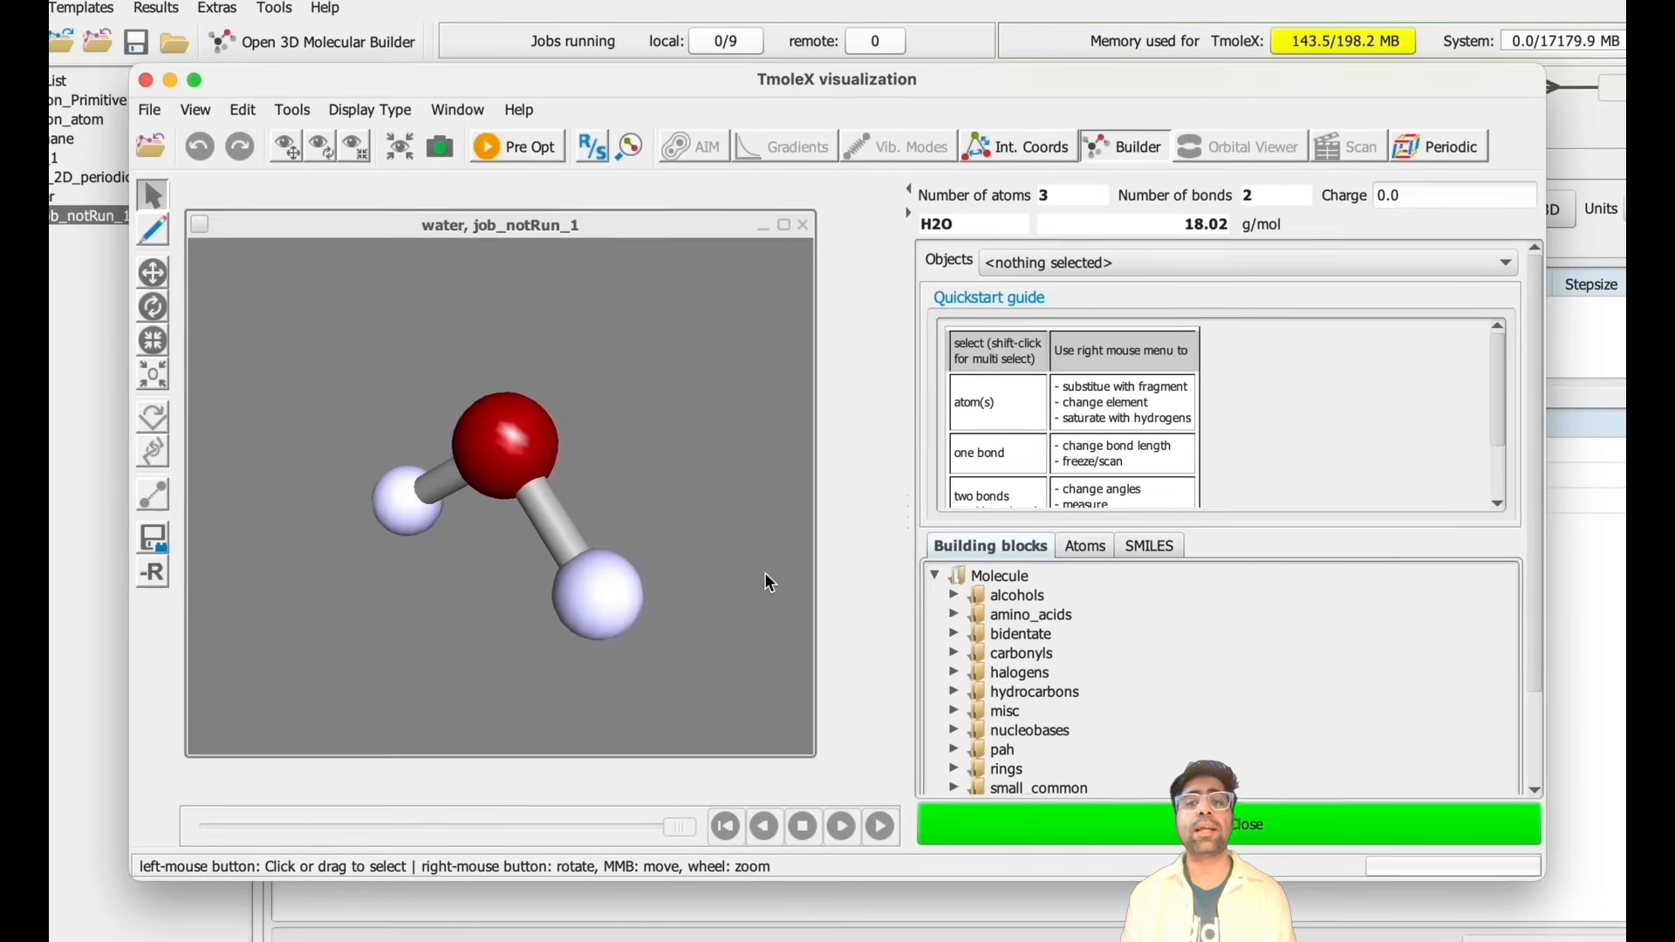
left_click(996, 820)
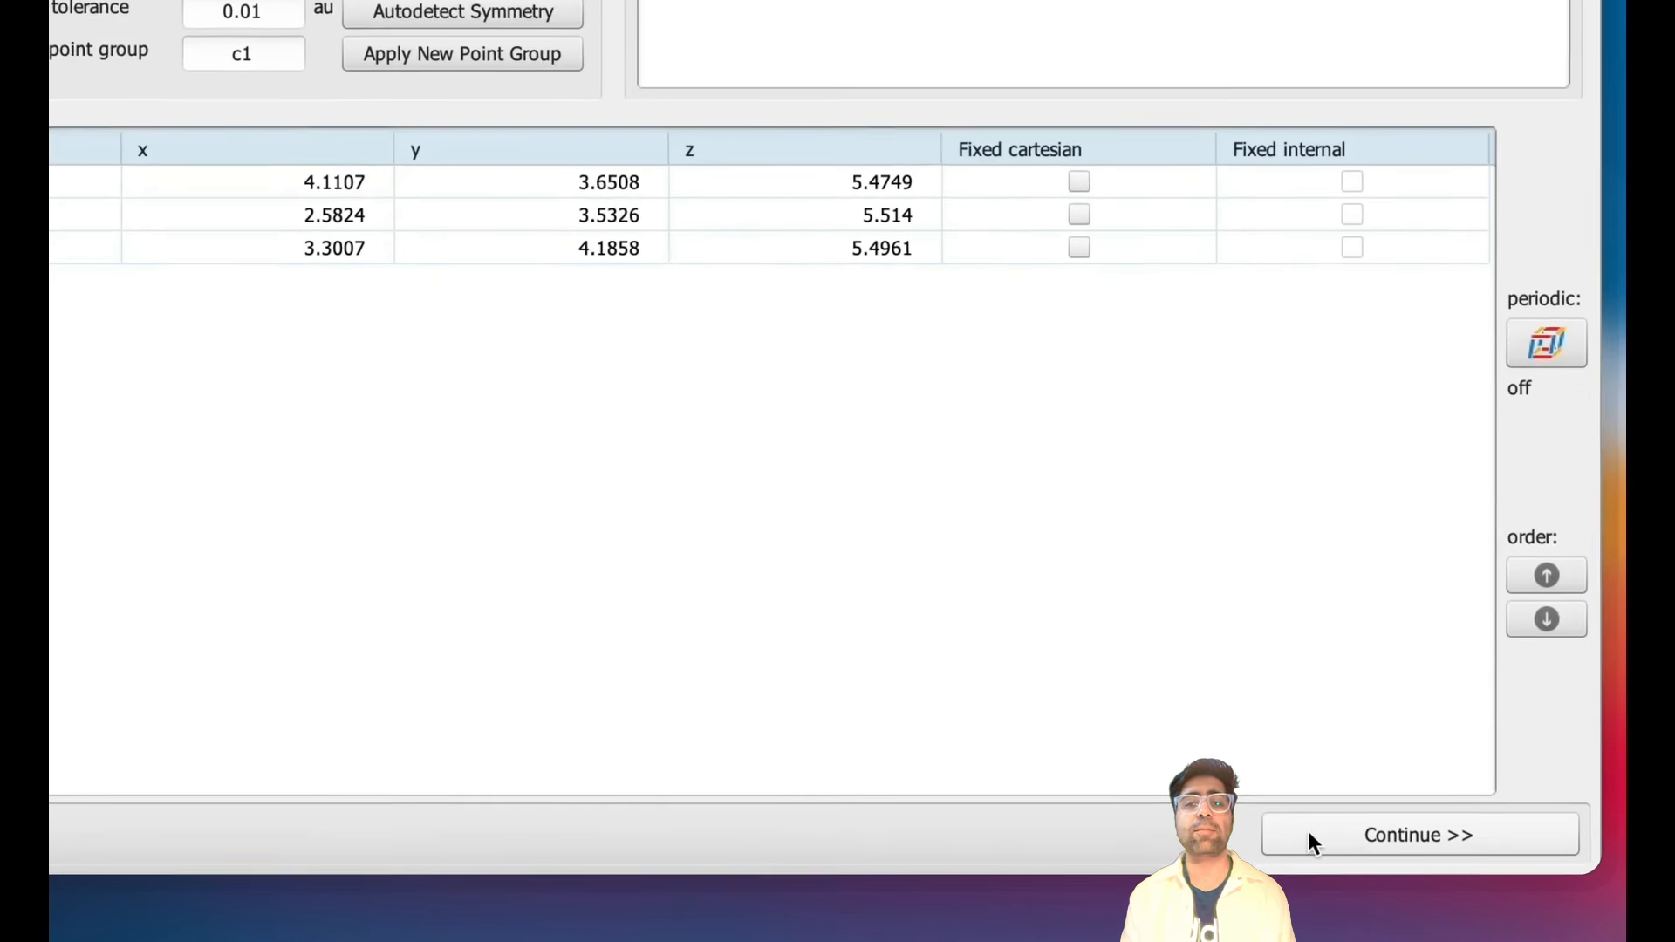
left_click(1309, 838)
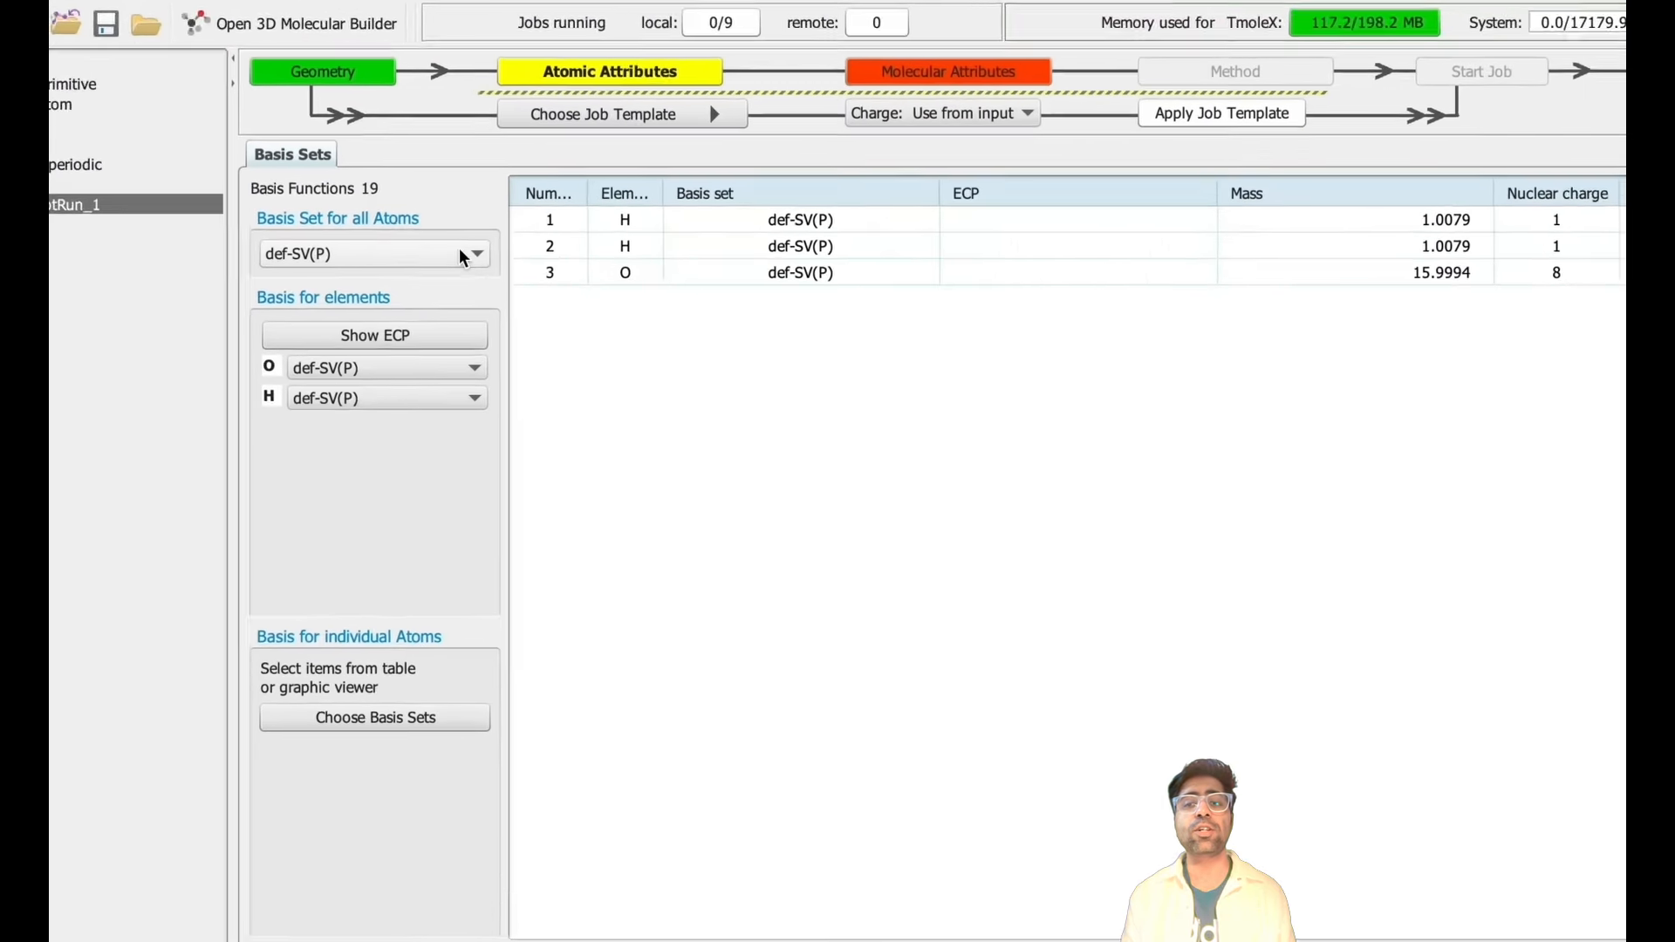
left_click(565, 307)
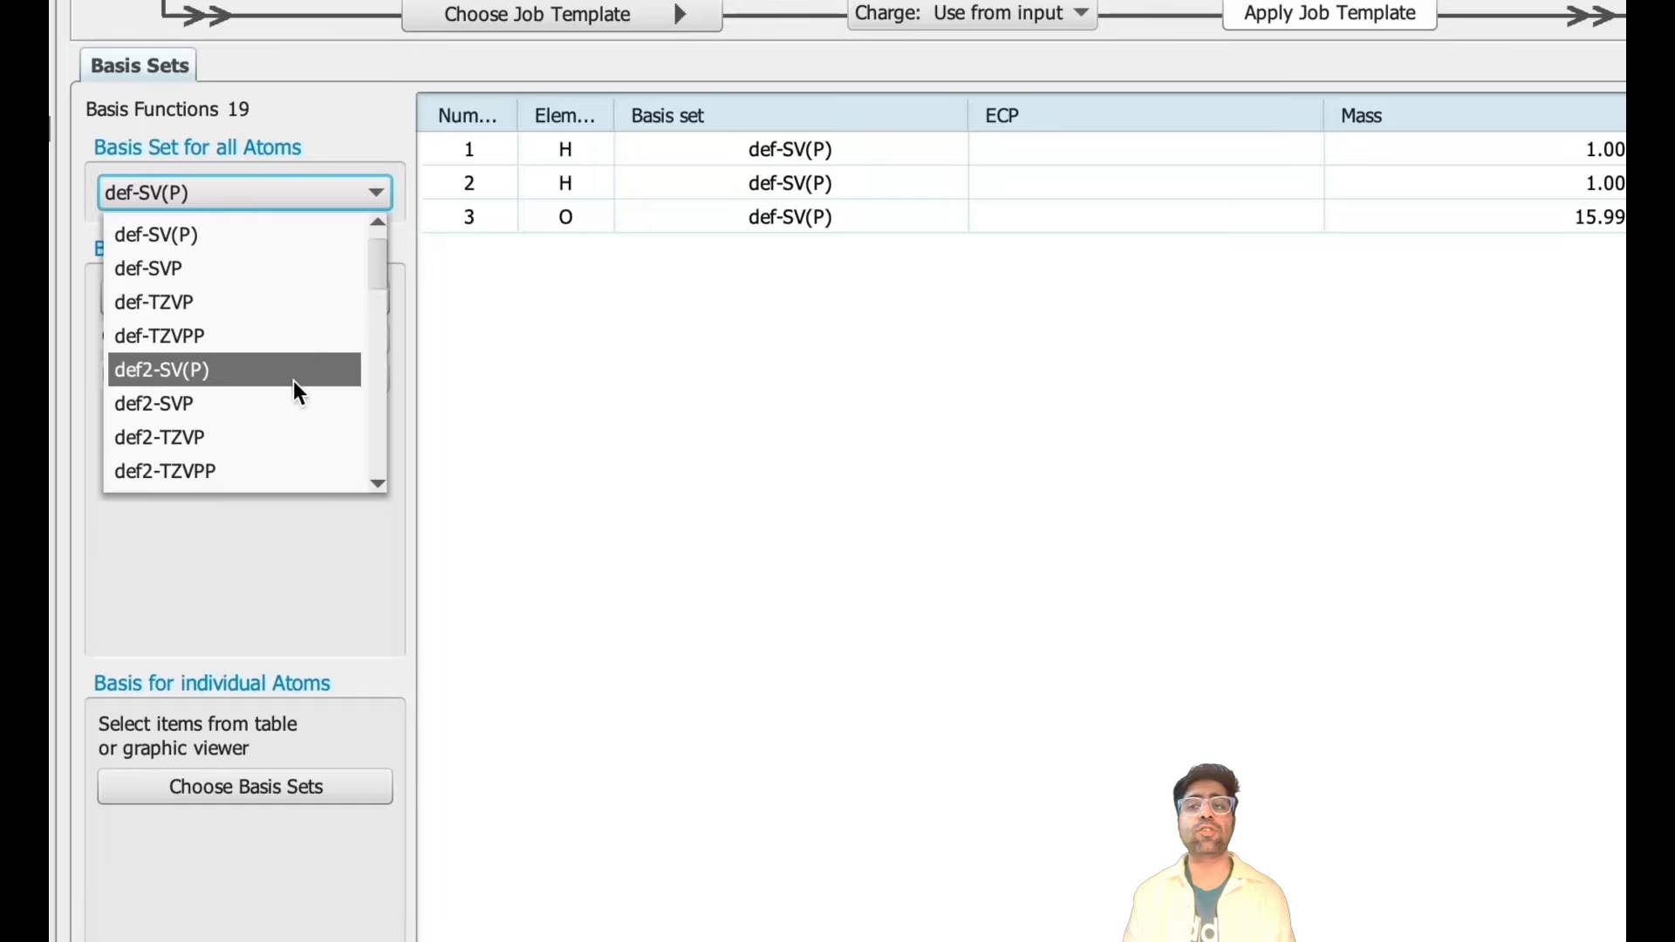
left_click(284, 434)
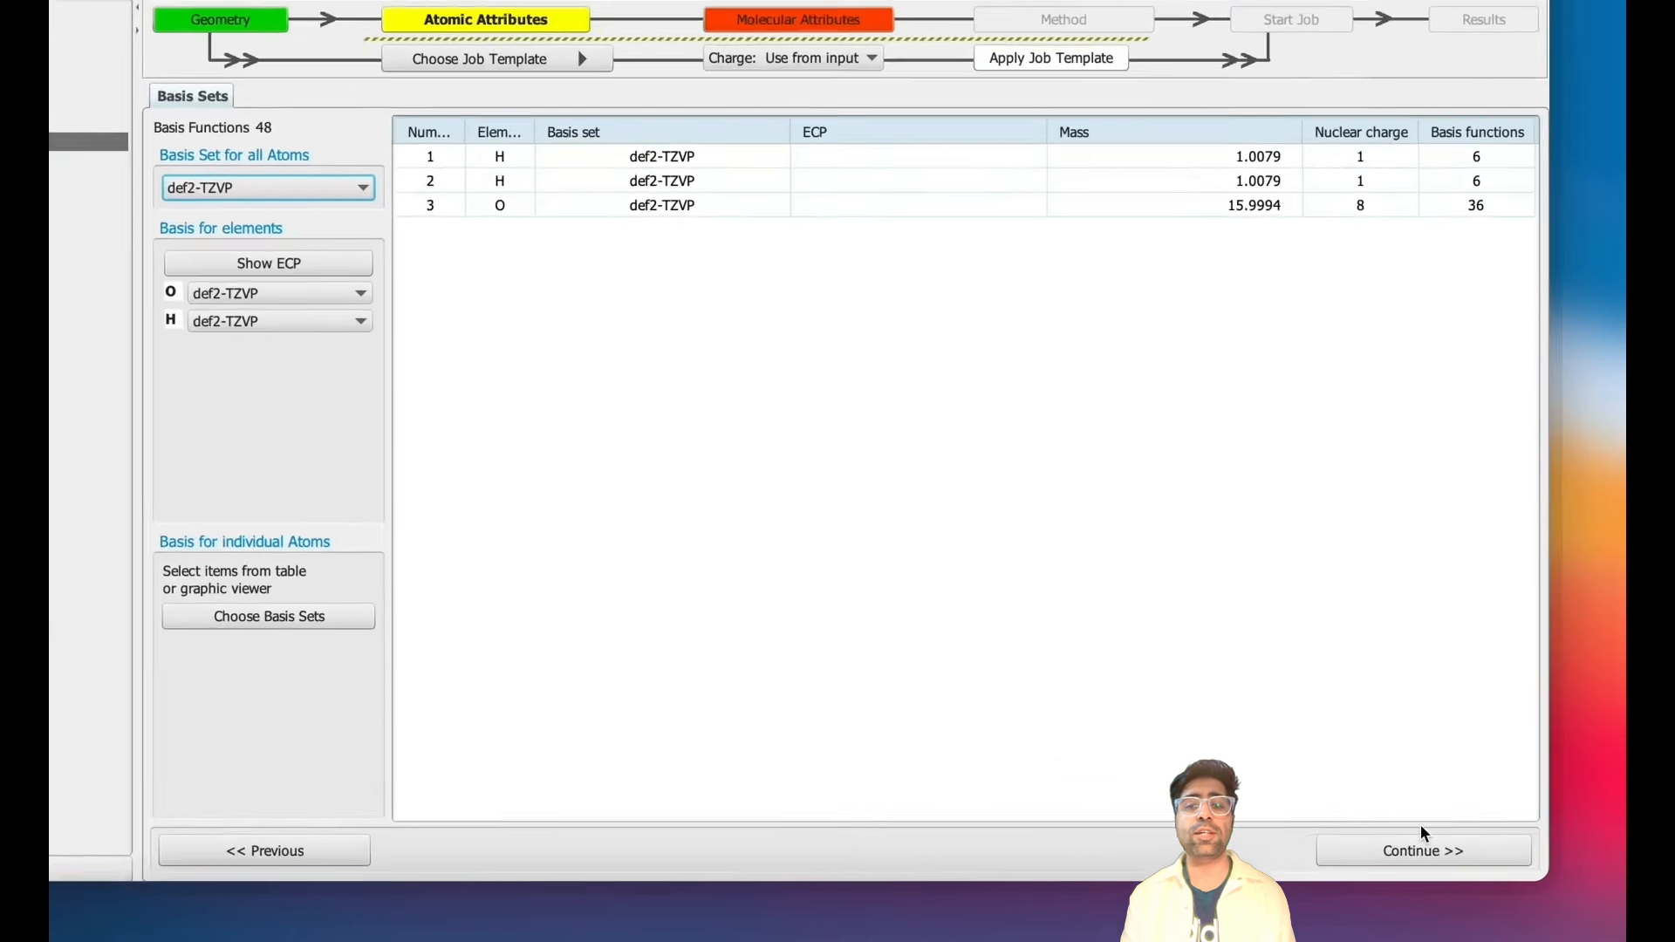
left_click(1430, 849)
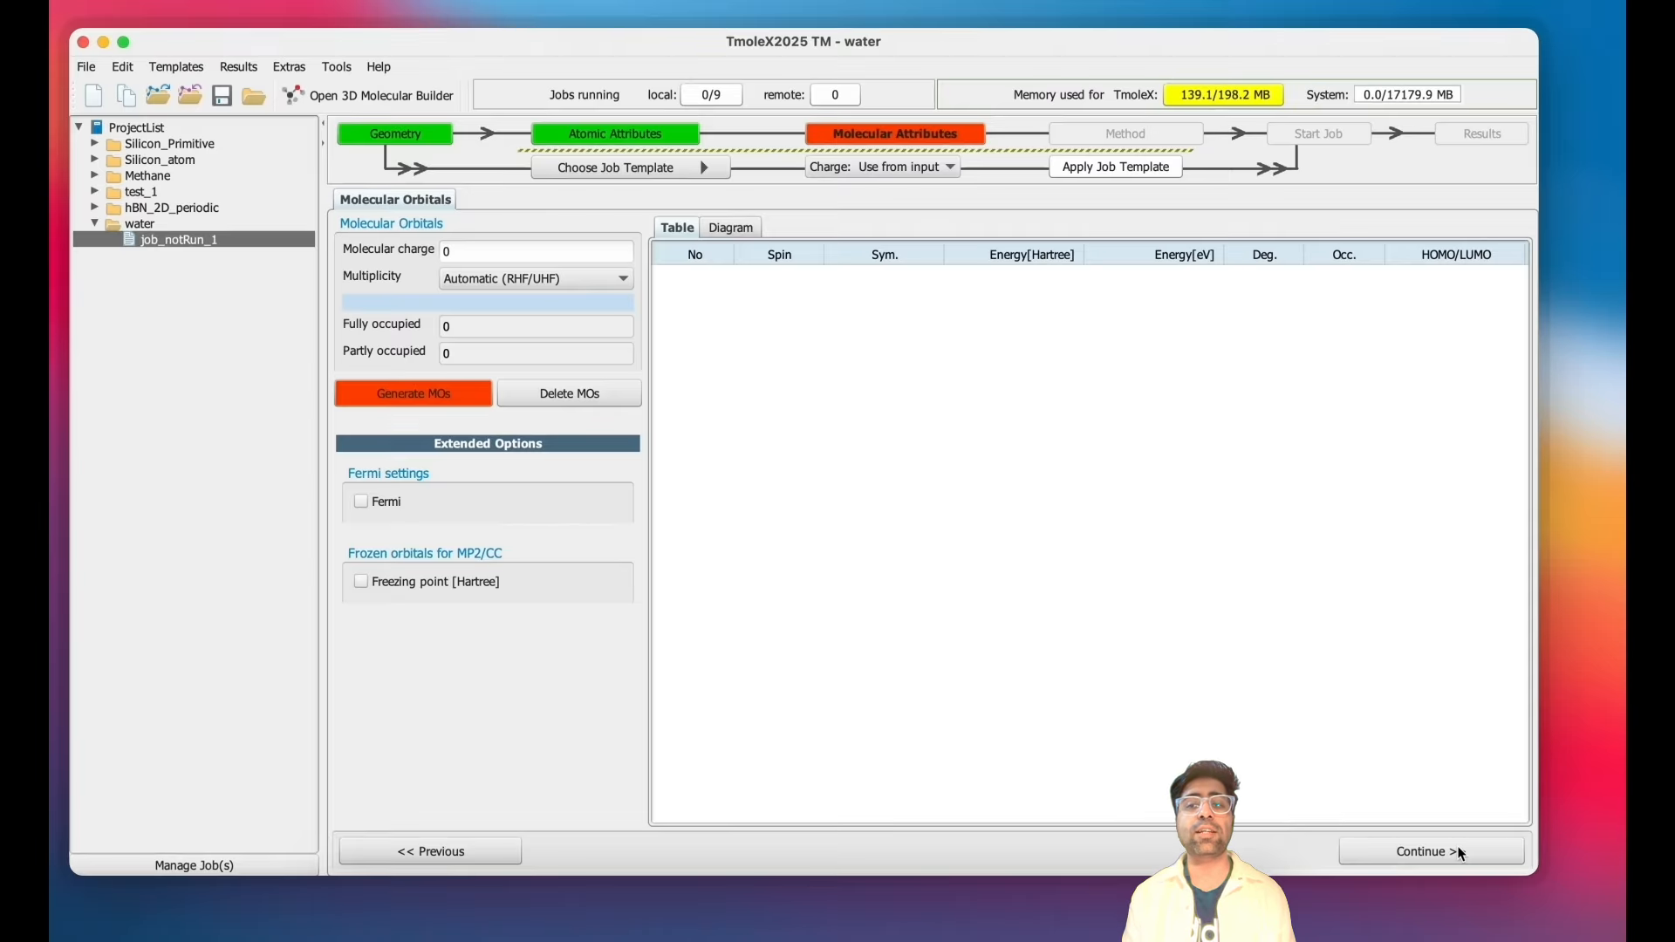
- Generate the starting molecular orbitals and continue to the method settings
left_click(407, 392)
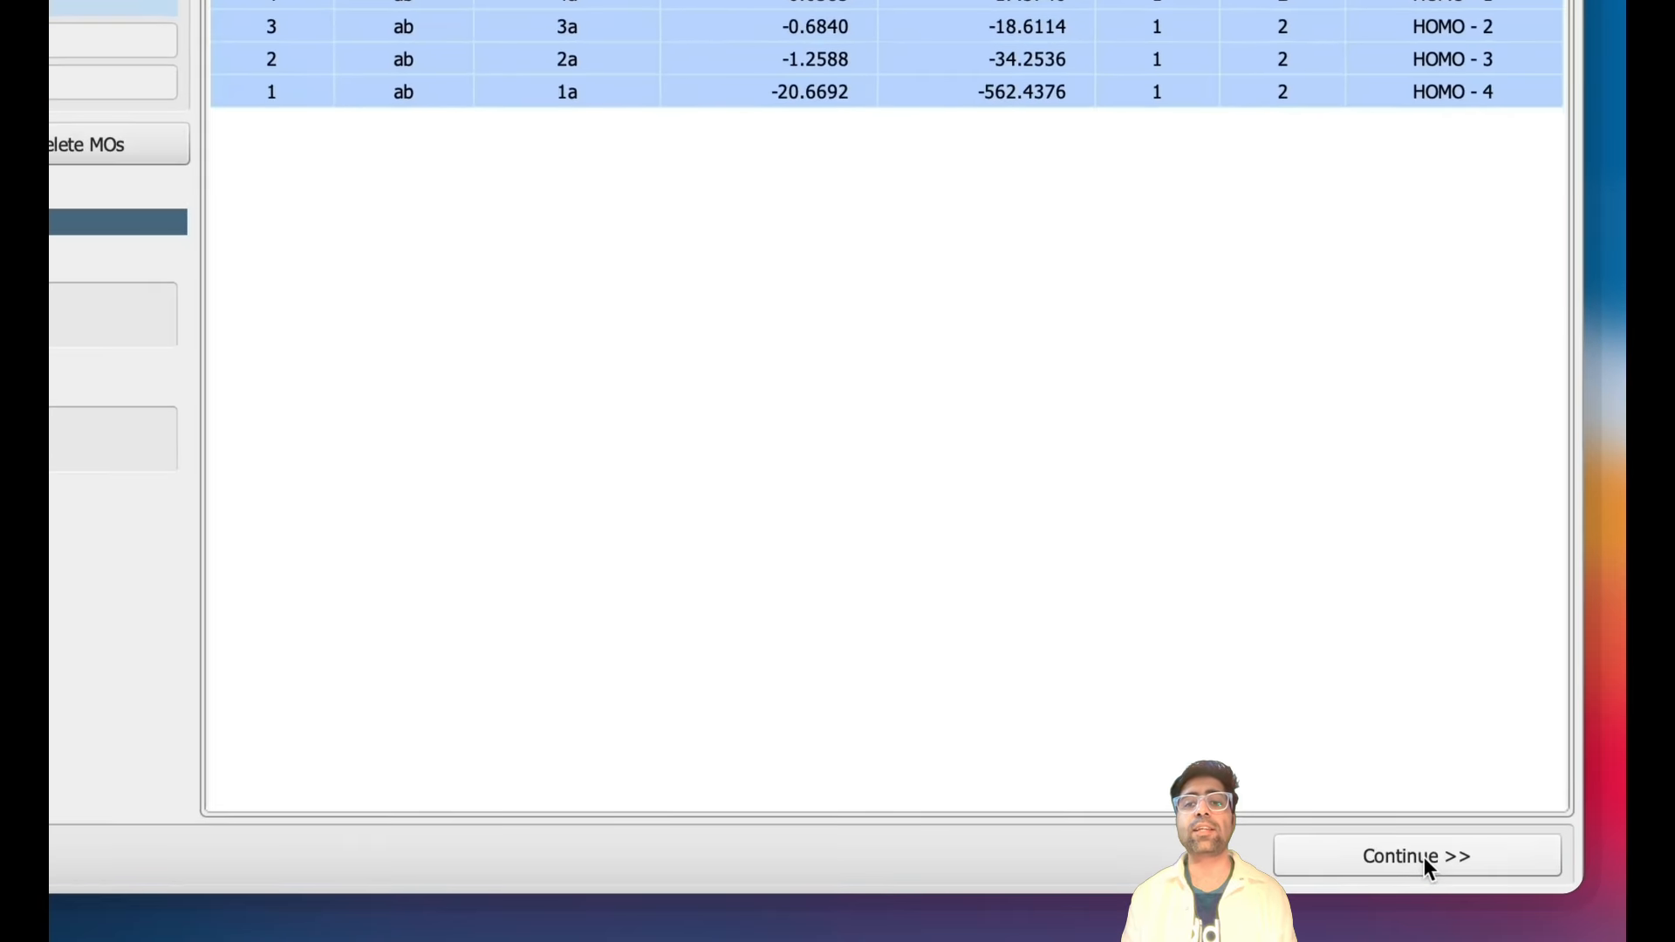
left_click(1423, 857)
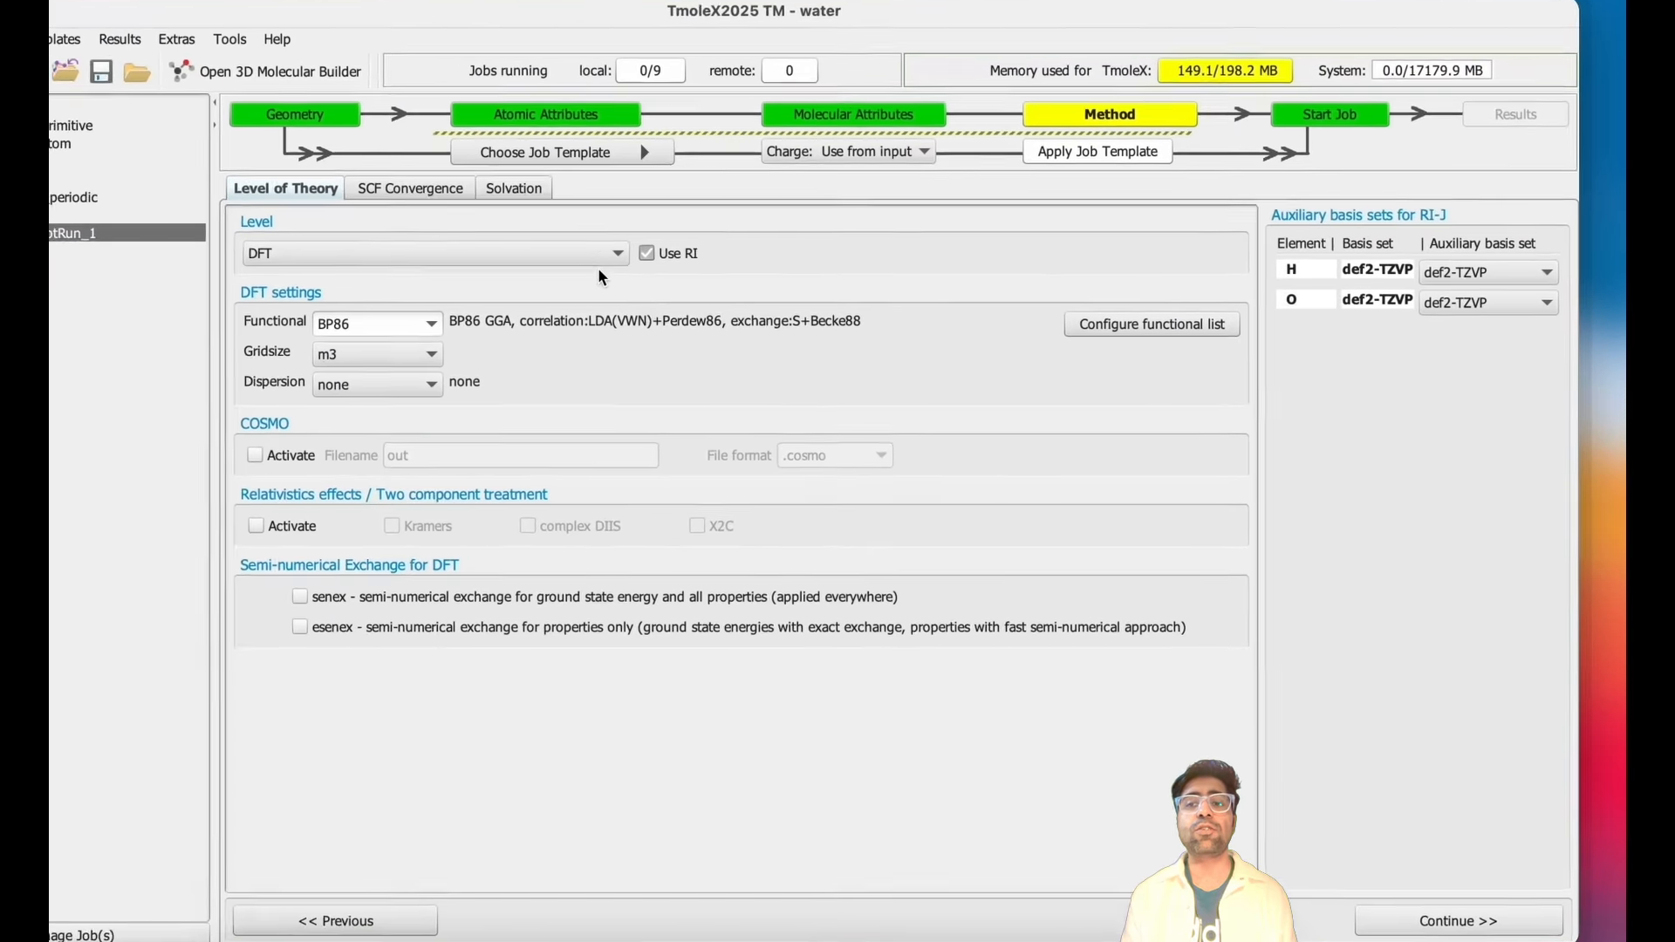
- Set the DFT functional to PBE and the grid size to 5
left_click(410, 323)
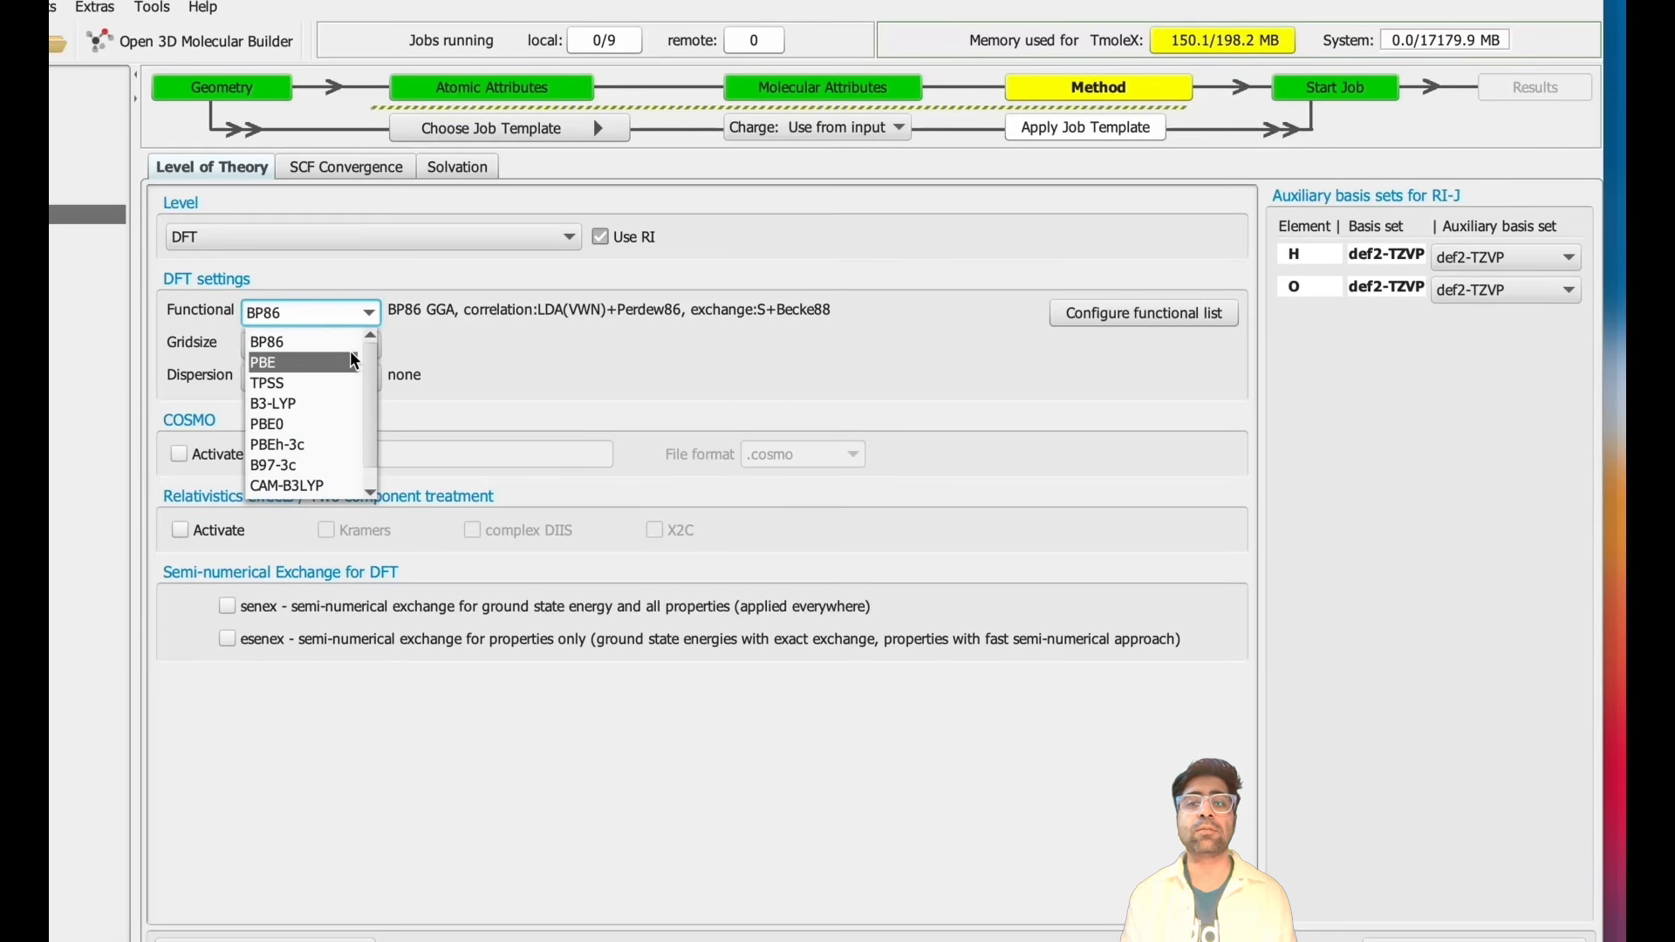
left_click(355, 361)
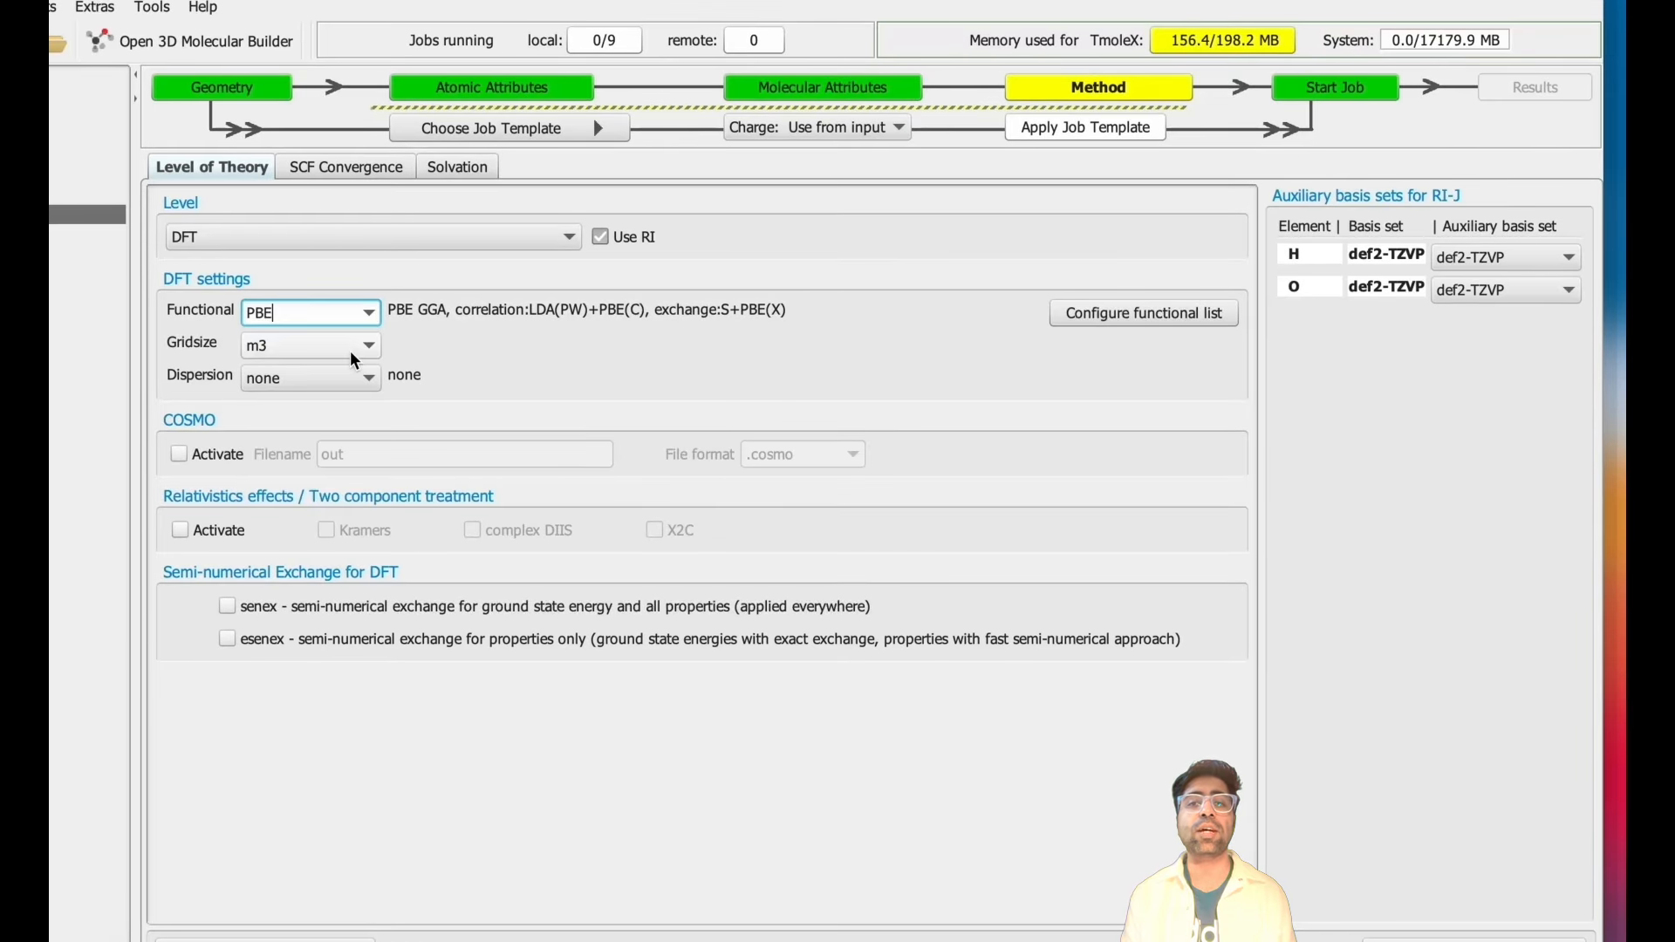
left_click(357, 359)
left_click(333, 476)
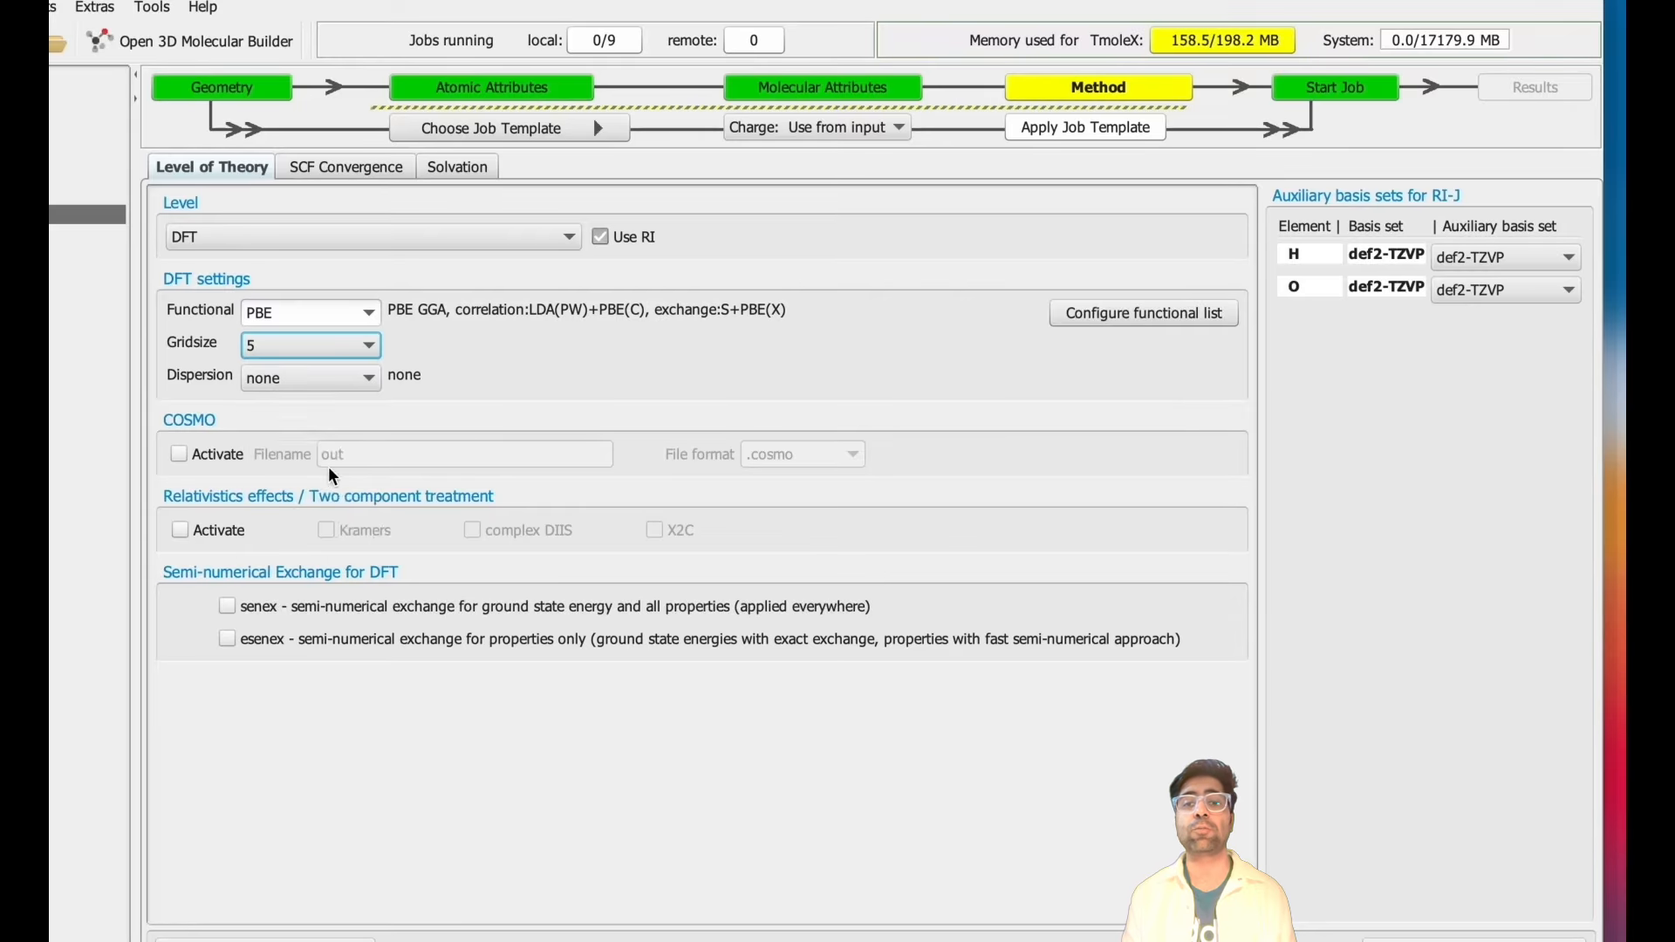
left_click(372, 179)
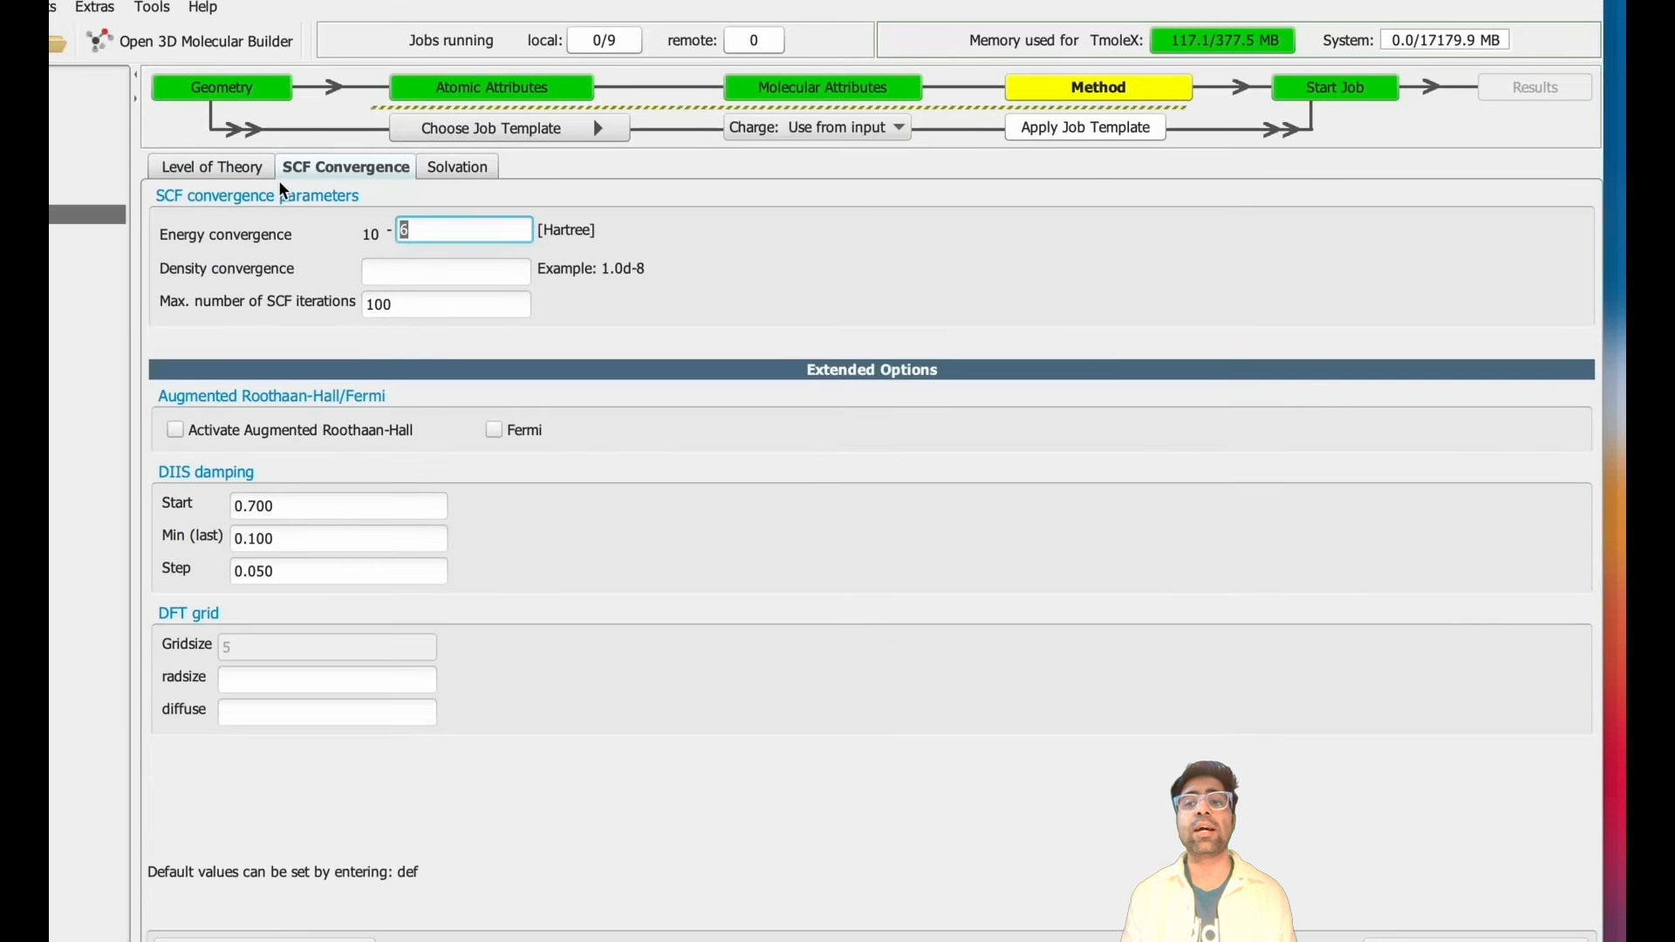
left_click(212, 167)
- Set the RI-J auxiliary basis sets for H and O to universal and continue to the job setup
left_click(1569, 257)
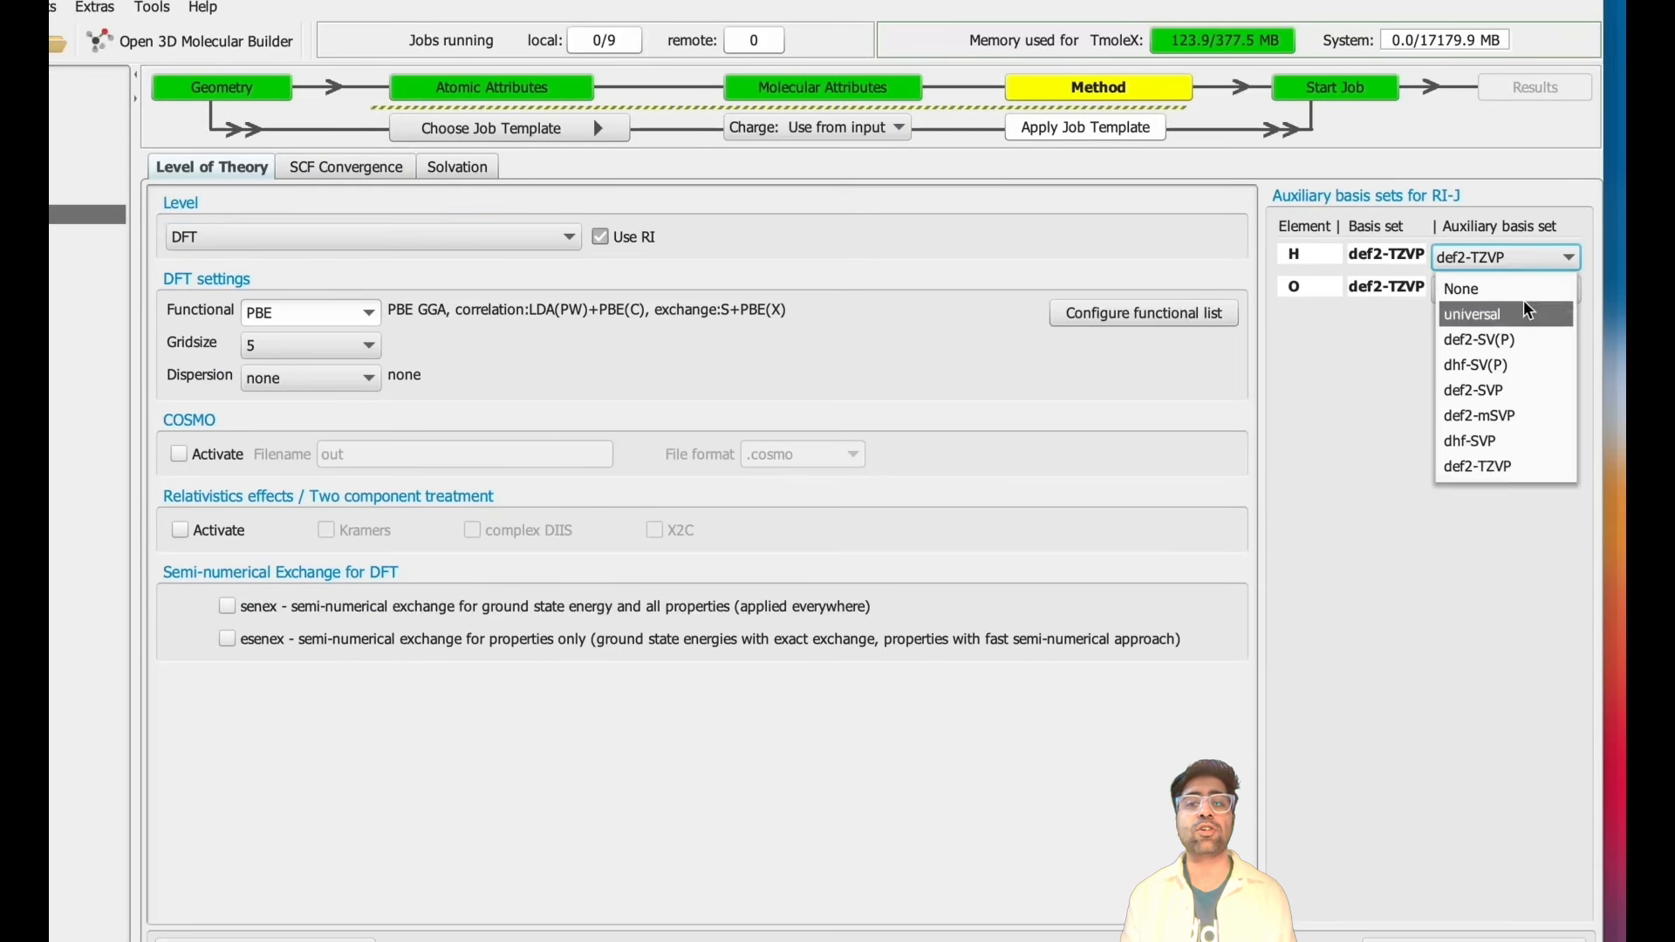
left_click(1500, 314)
left_click(1568, 289)
left_click(1500, 347)
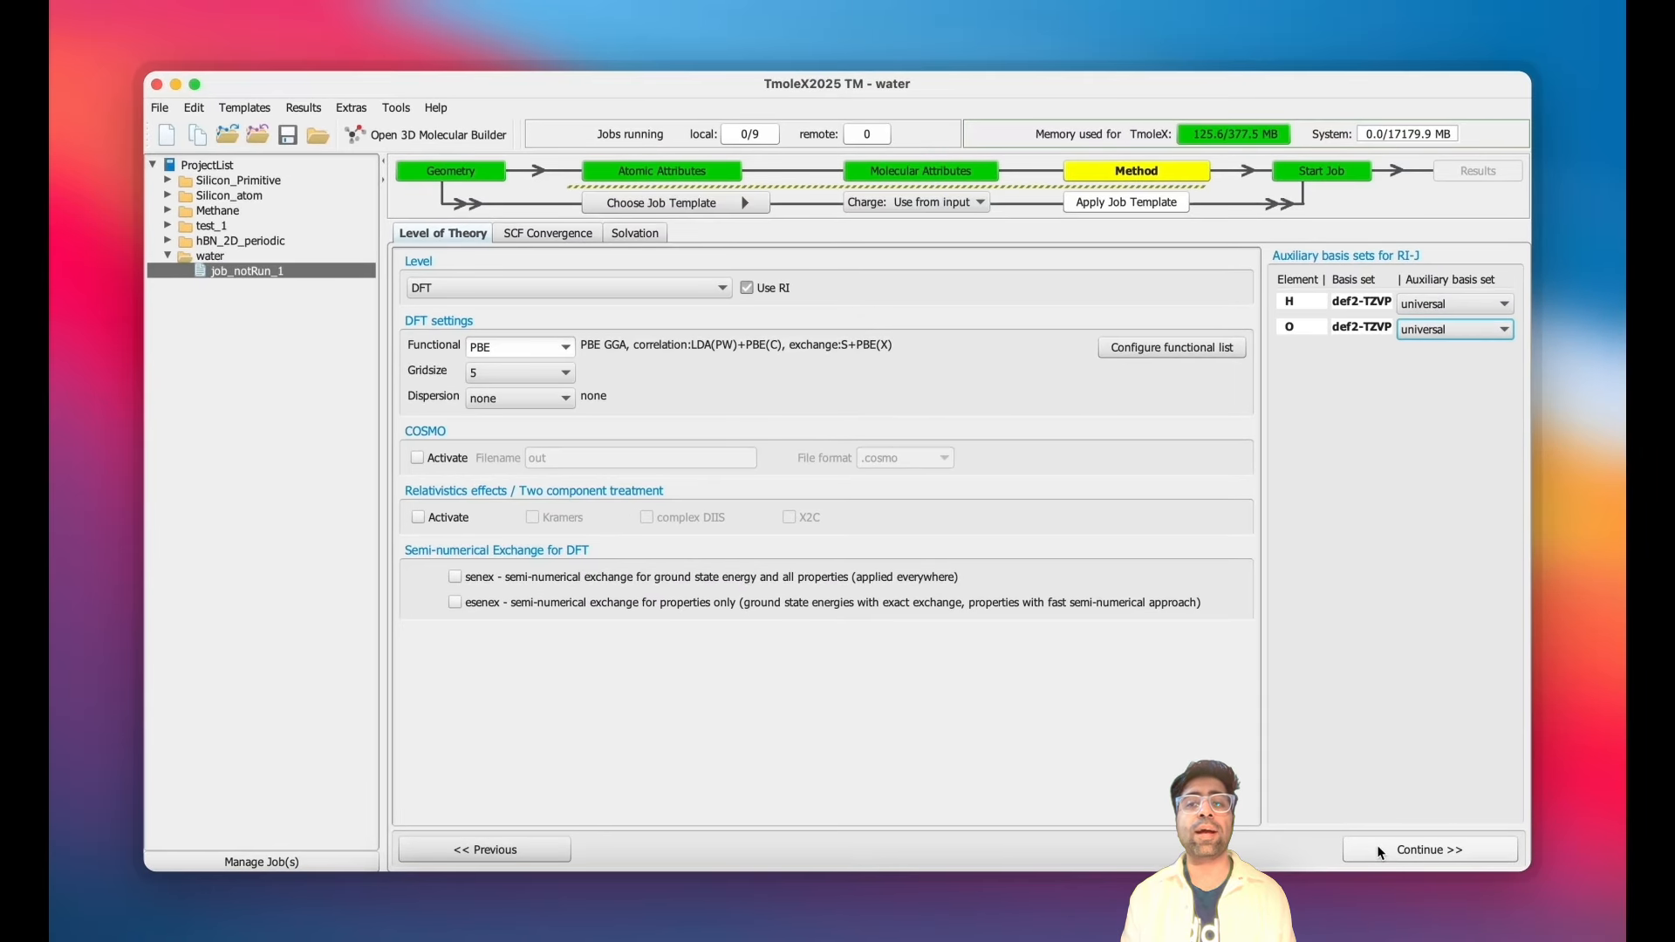
left_click(1396, 849)
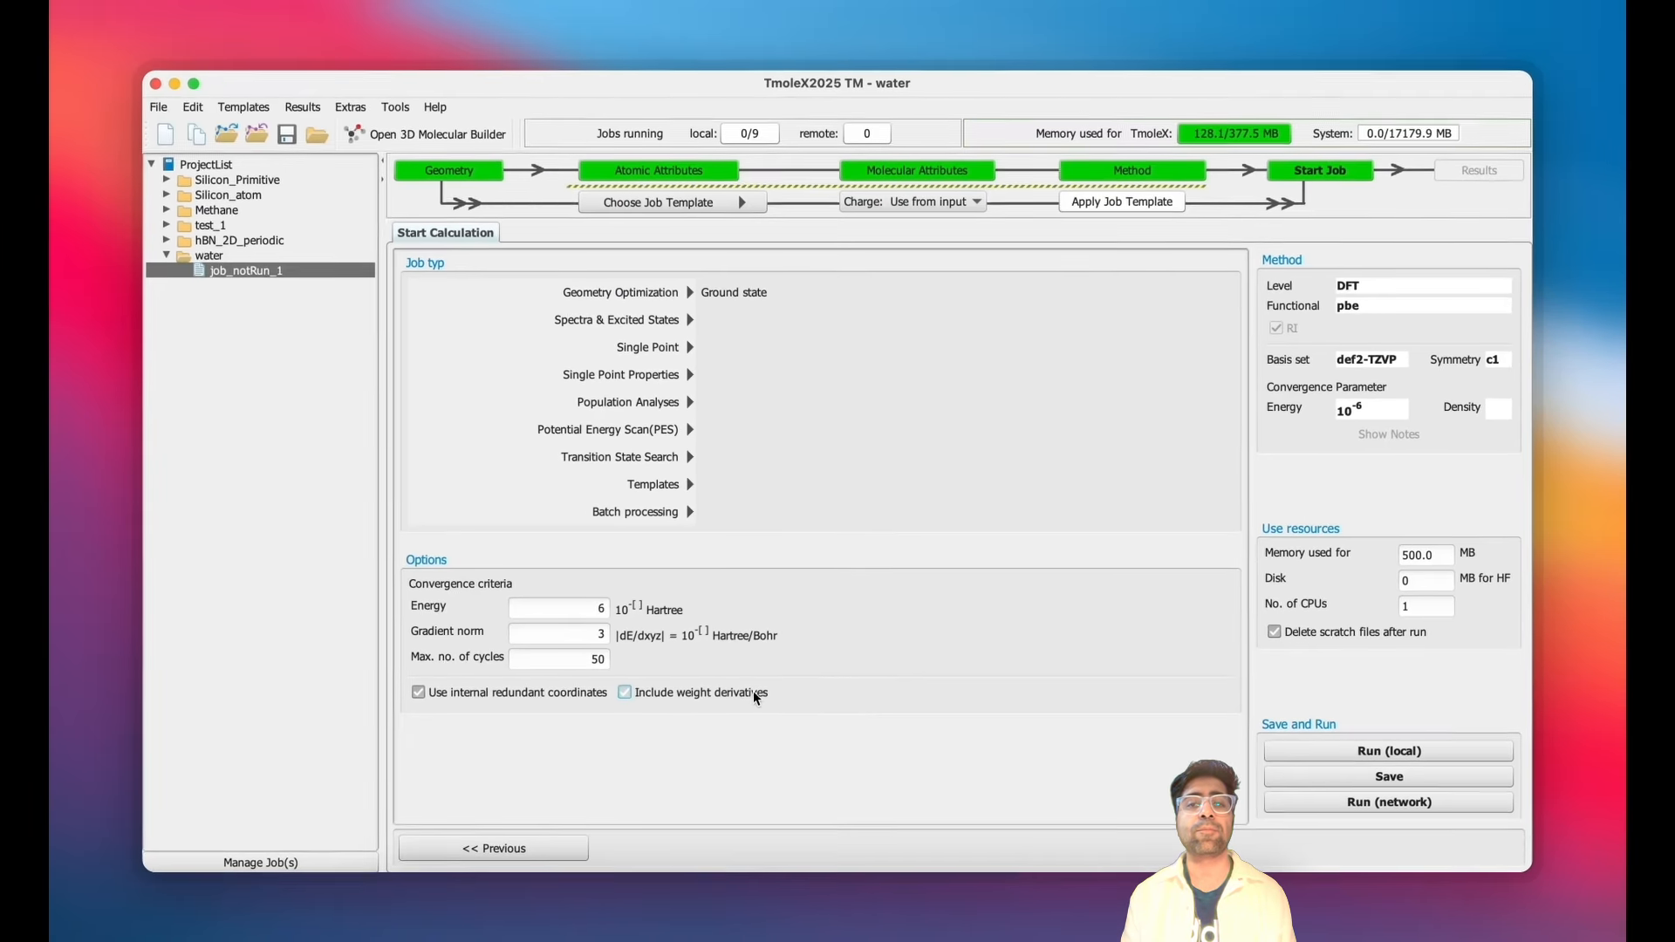
- Enable weight derivatives and run the geometry optimization locally, saving the job as geom_opt
left_click(735, 757)
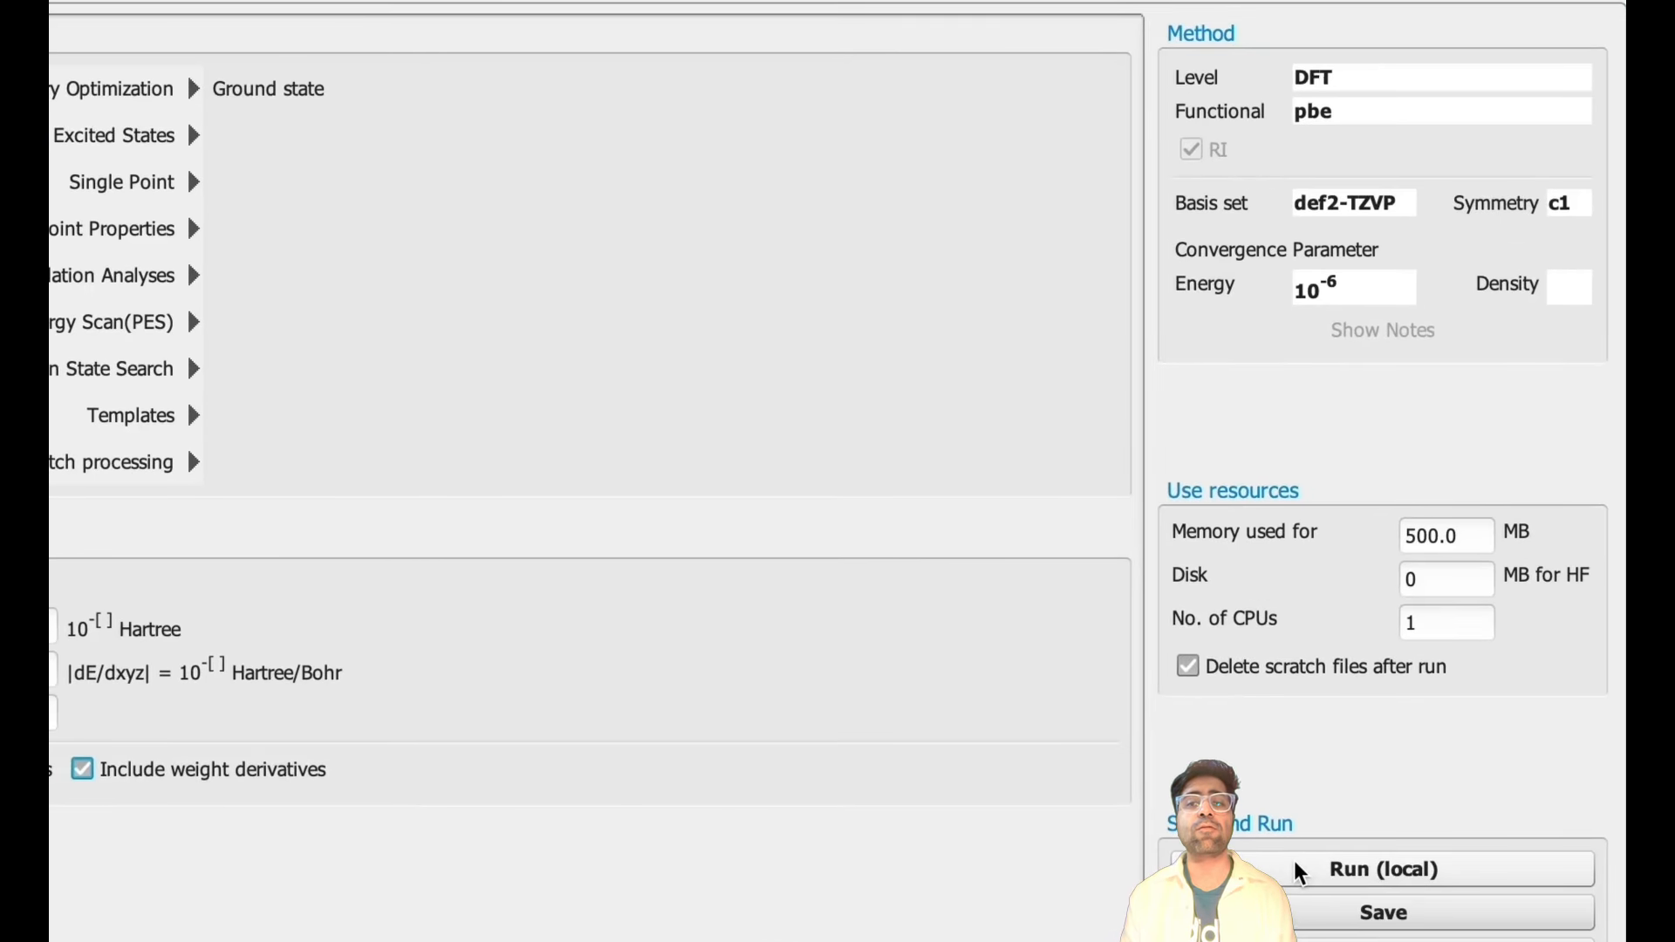
left_click(1370, 898)
left_click(485, 712)
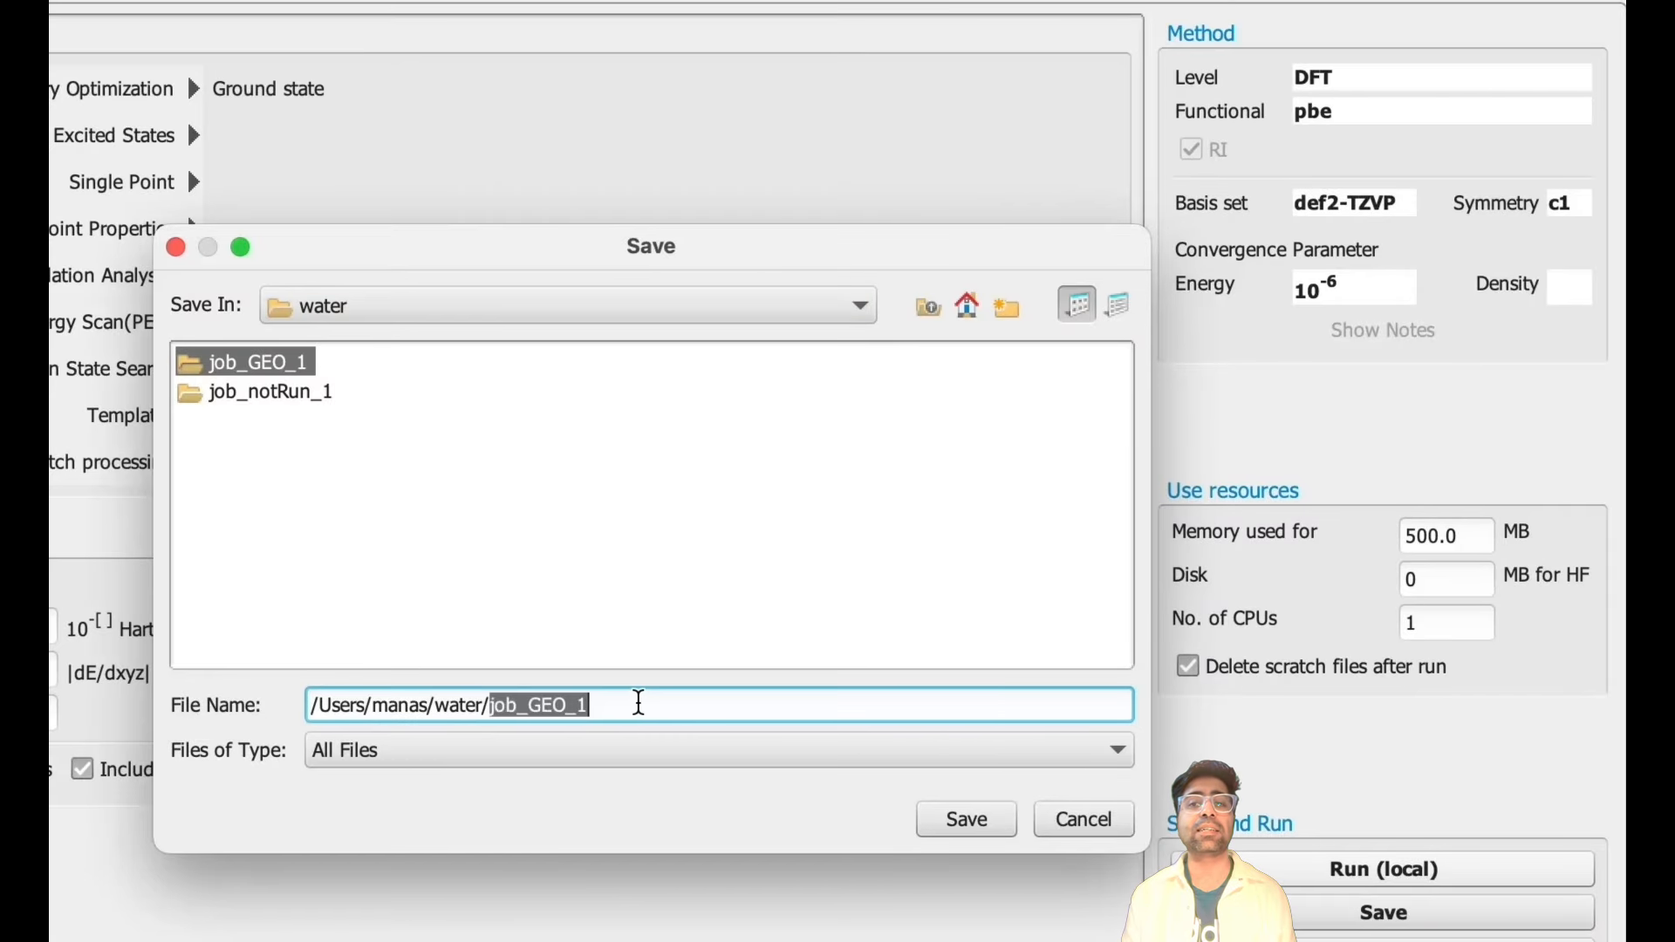
type("geom_opt")
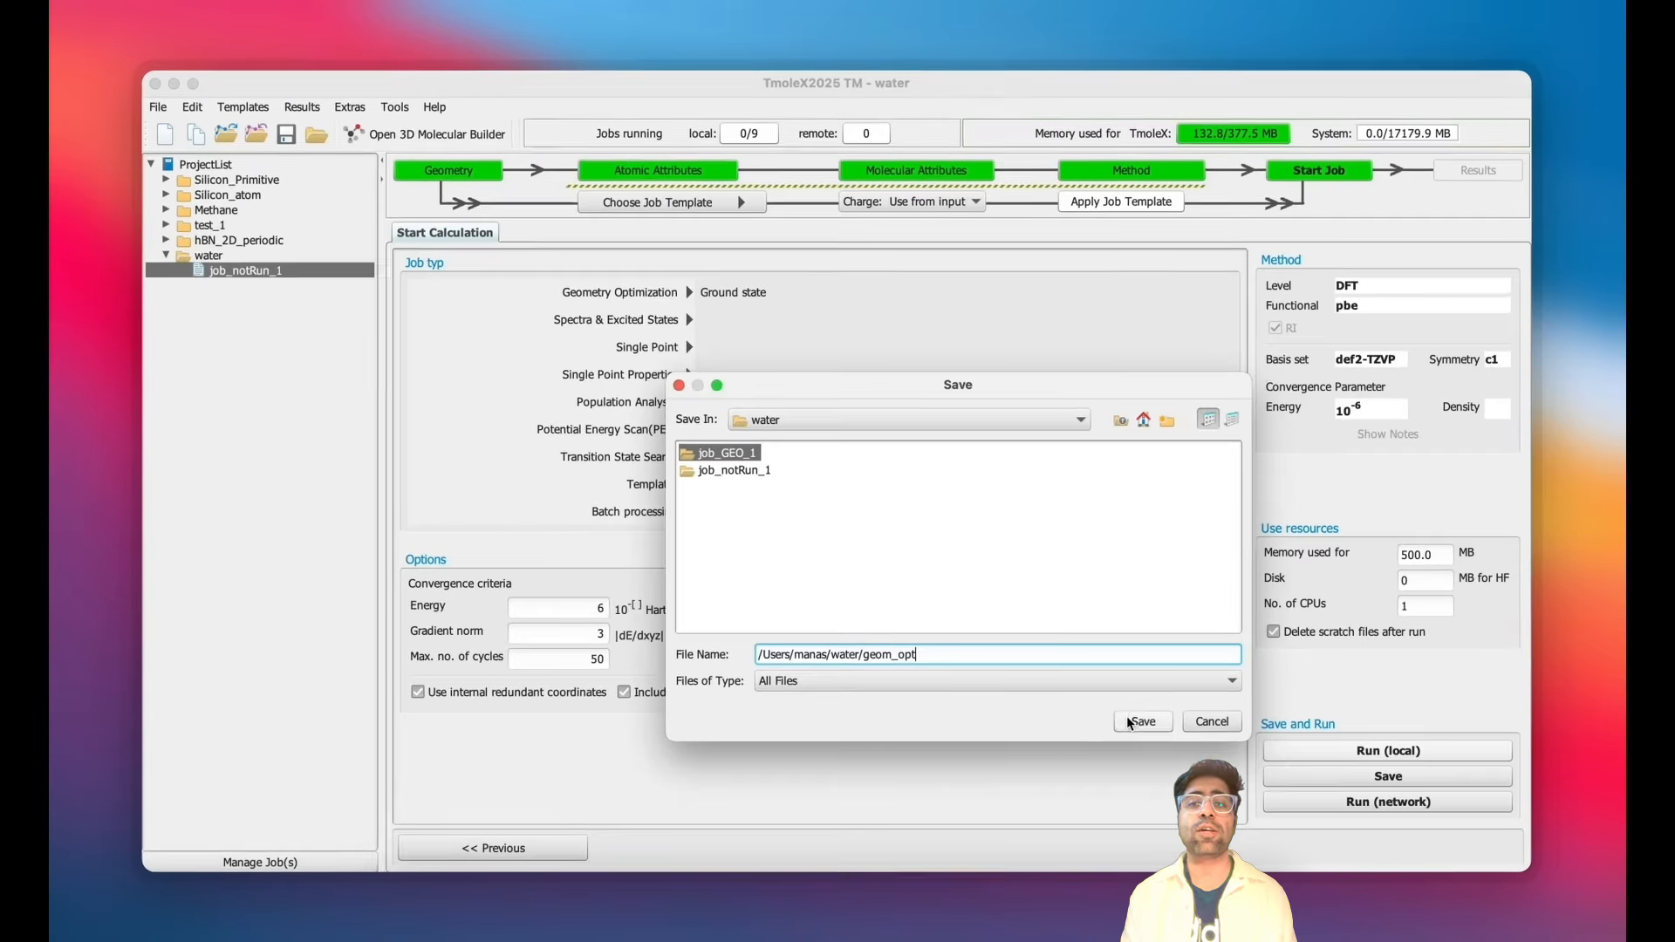
left_click(967, 819)
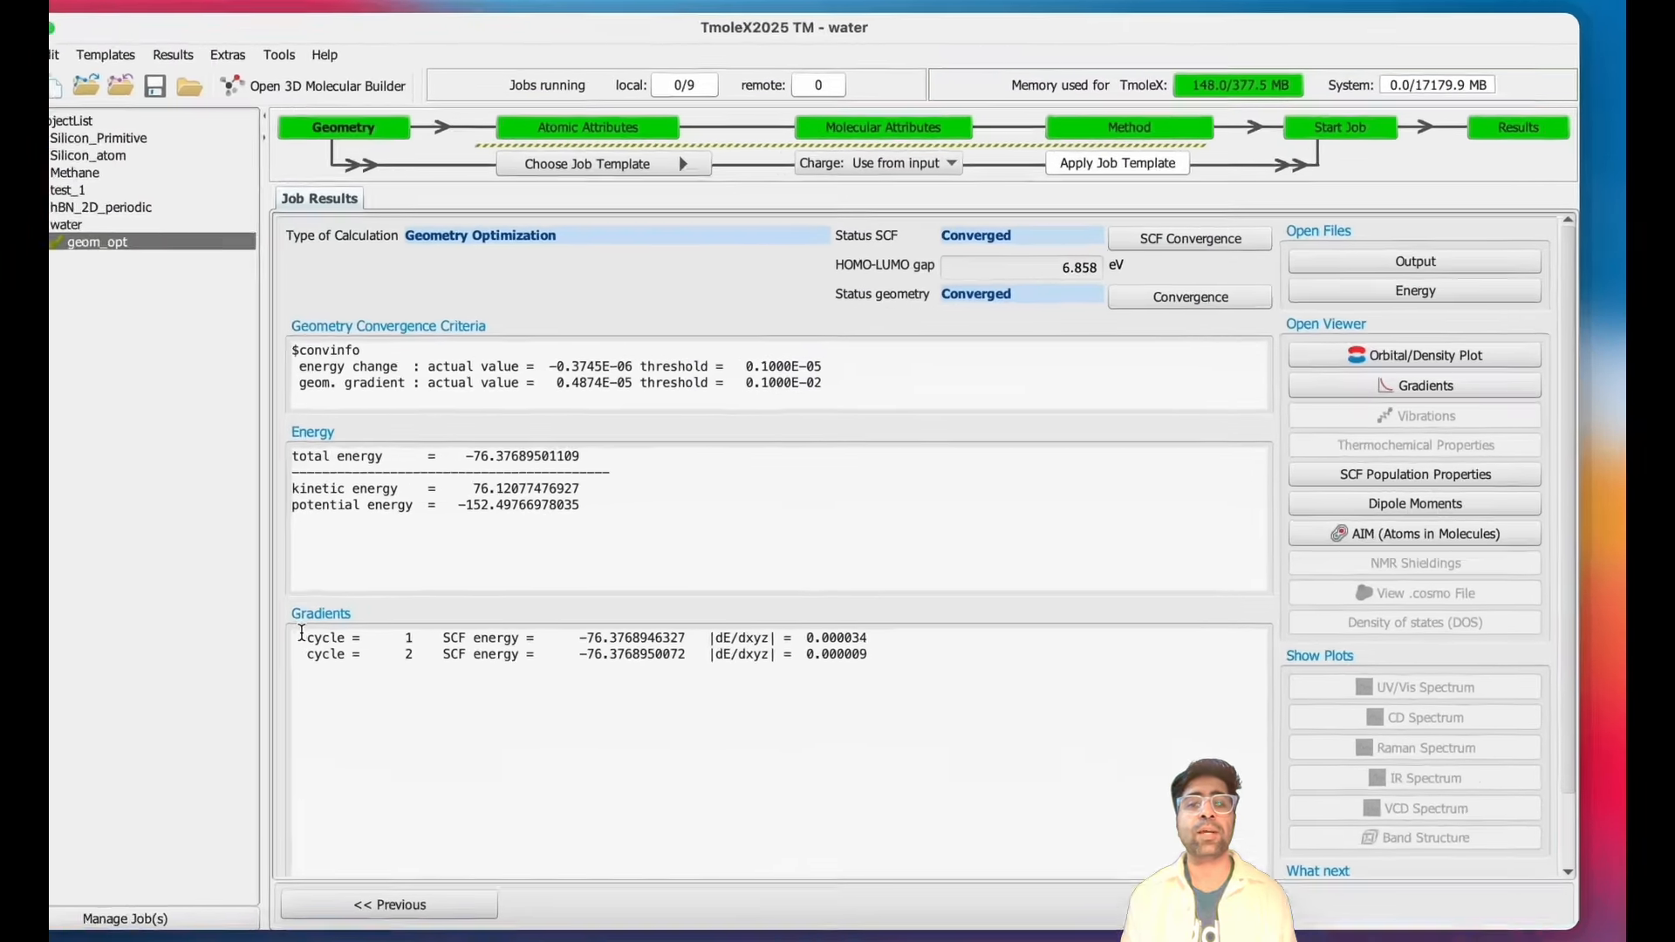
- Highlight the gradient cycle lines and the total energy in the optimization results
left_click_drag(408, 611, 907, 635)
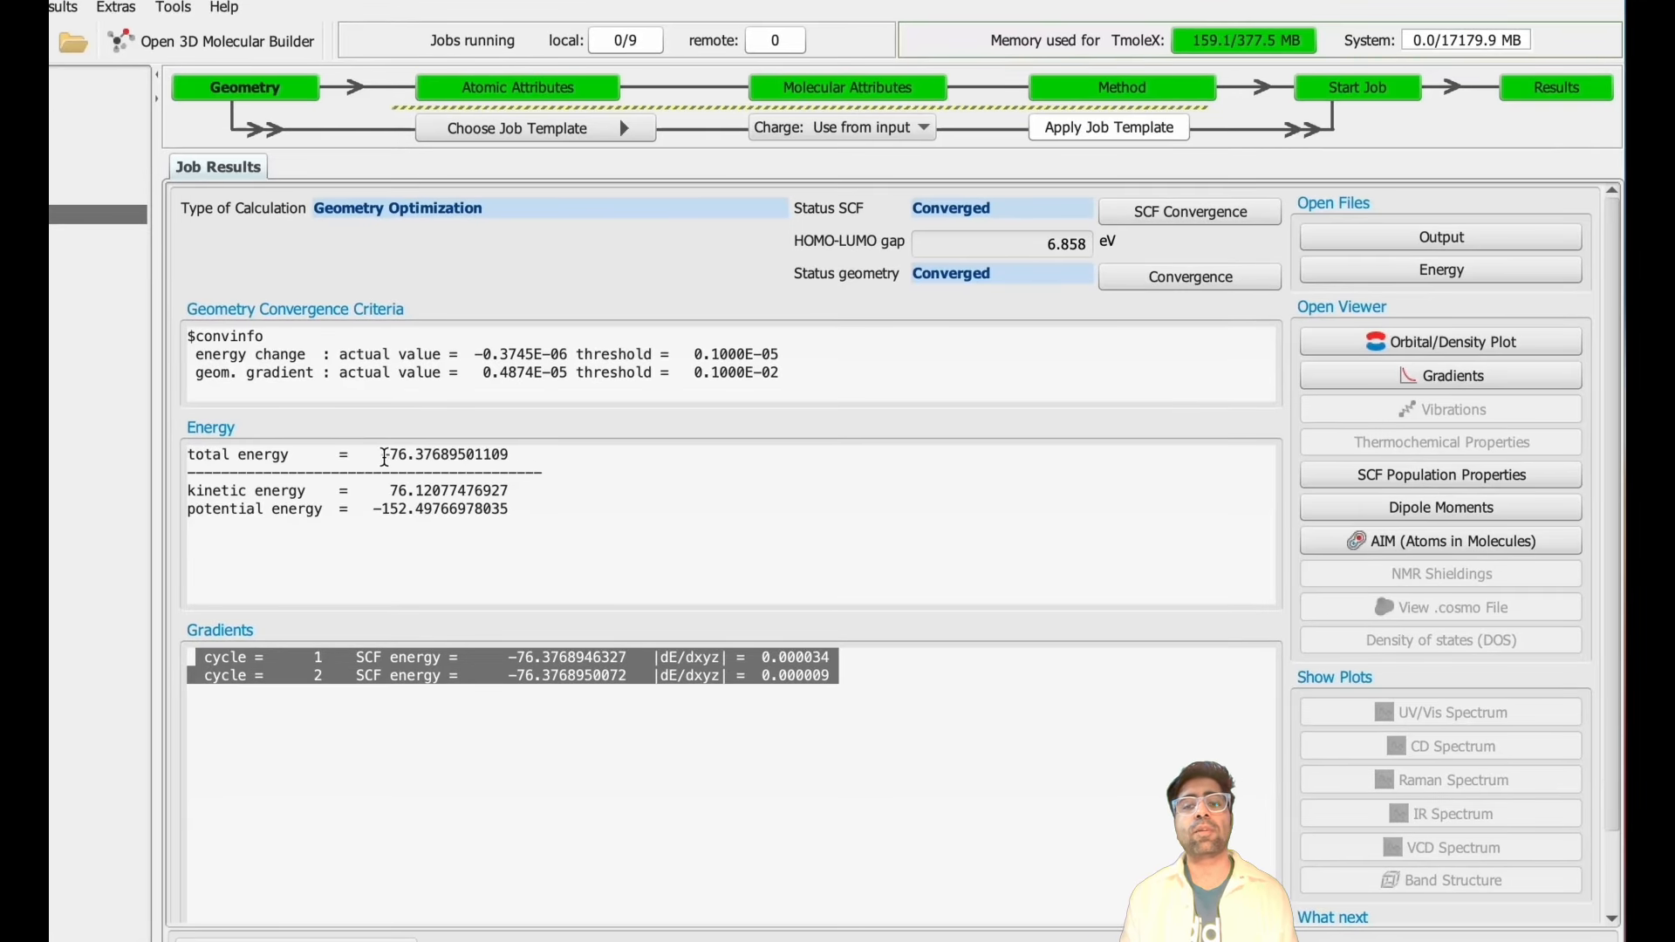
left_click(382, 454)
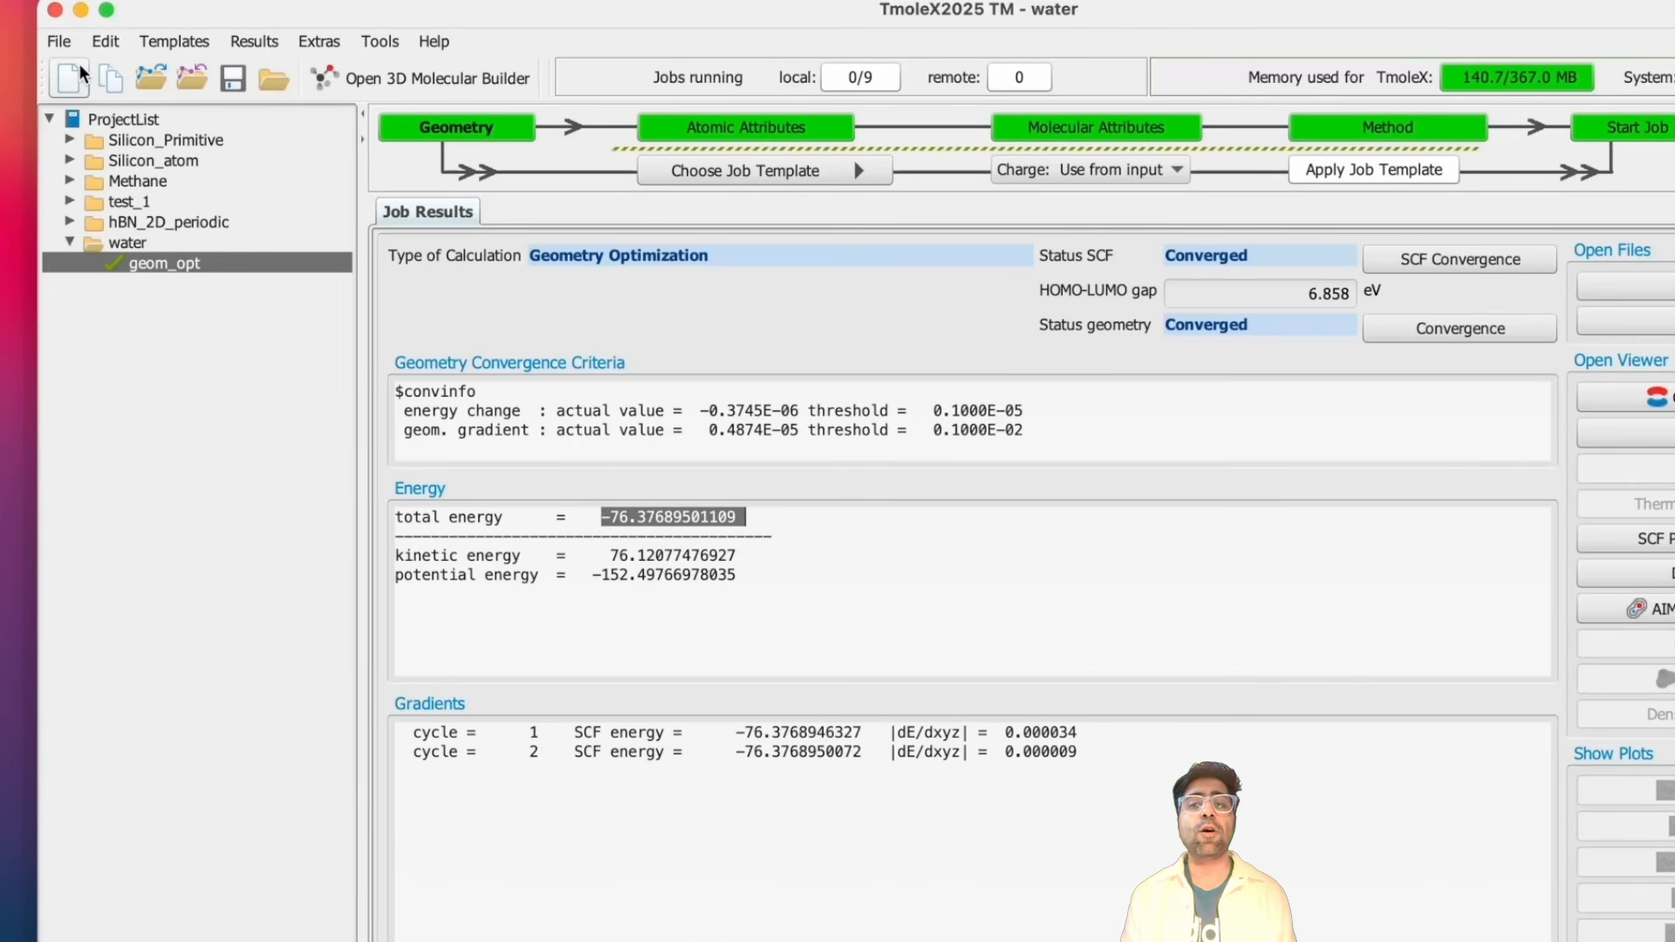
- Create a new project directory named water_hBN_2D_periodic
left_click(60, 42)
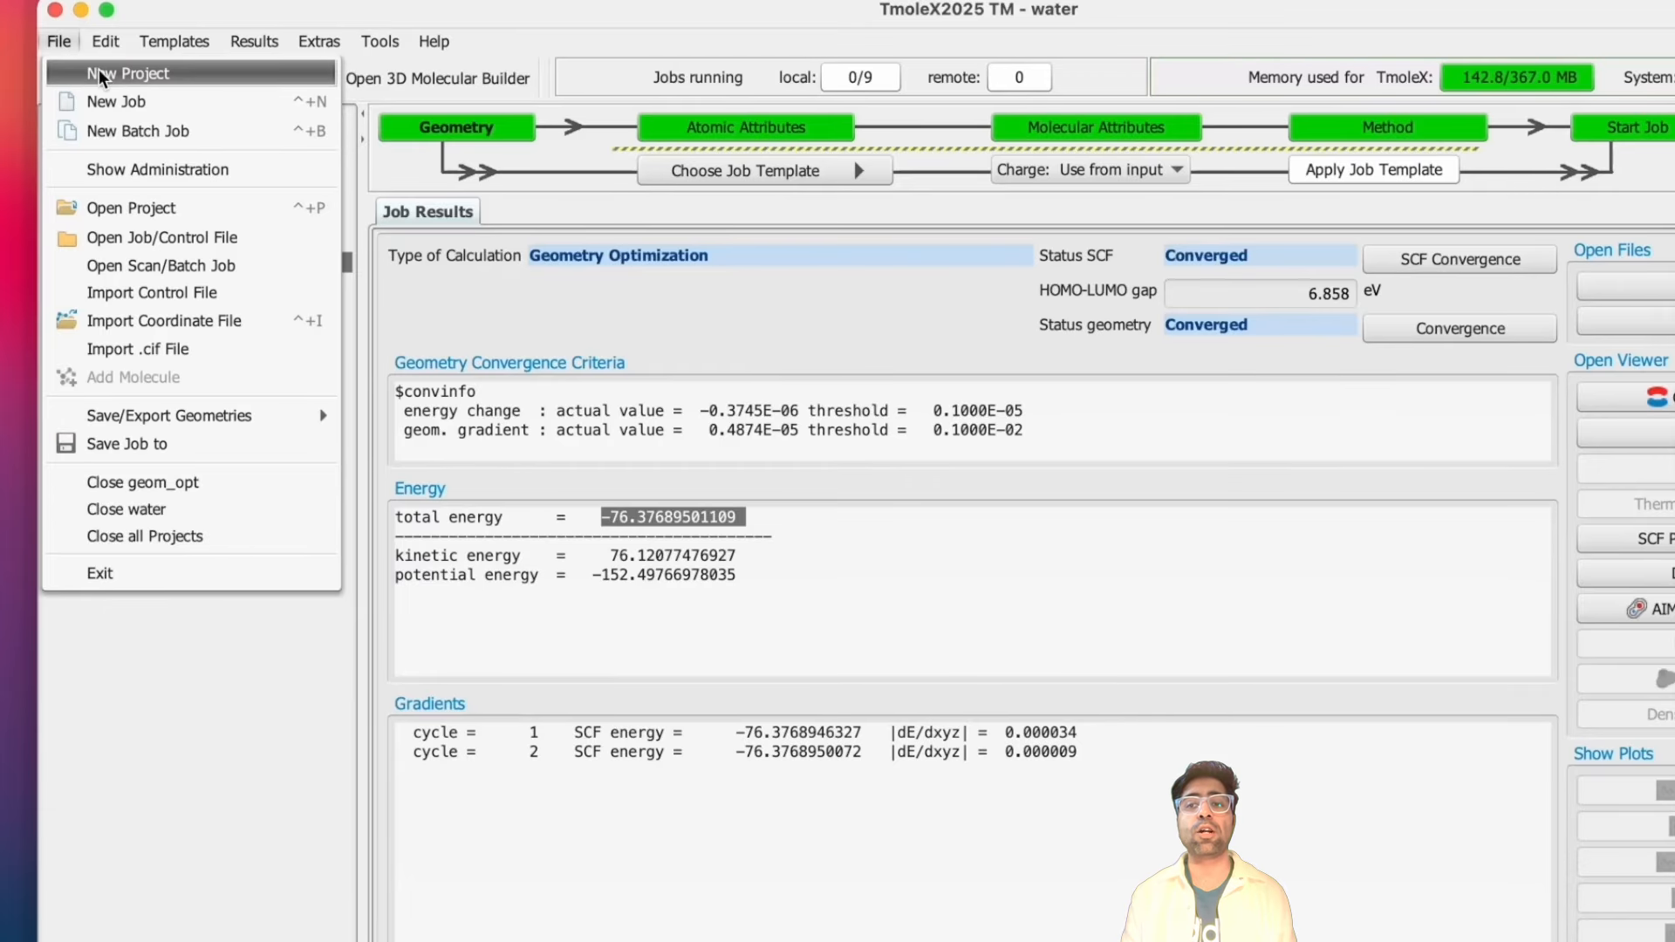
left_click(98, 73)
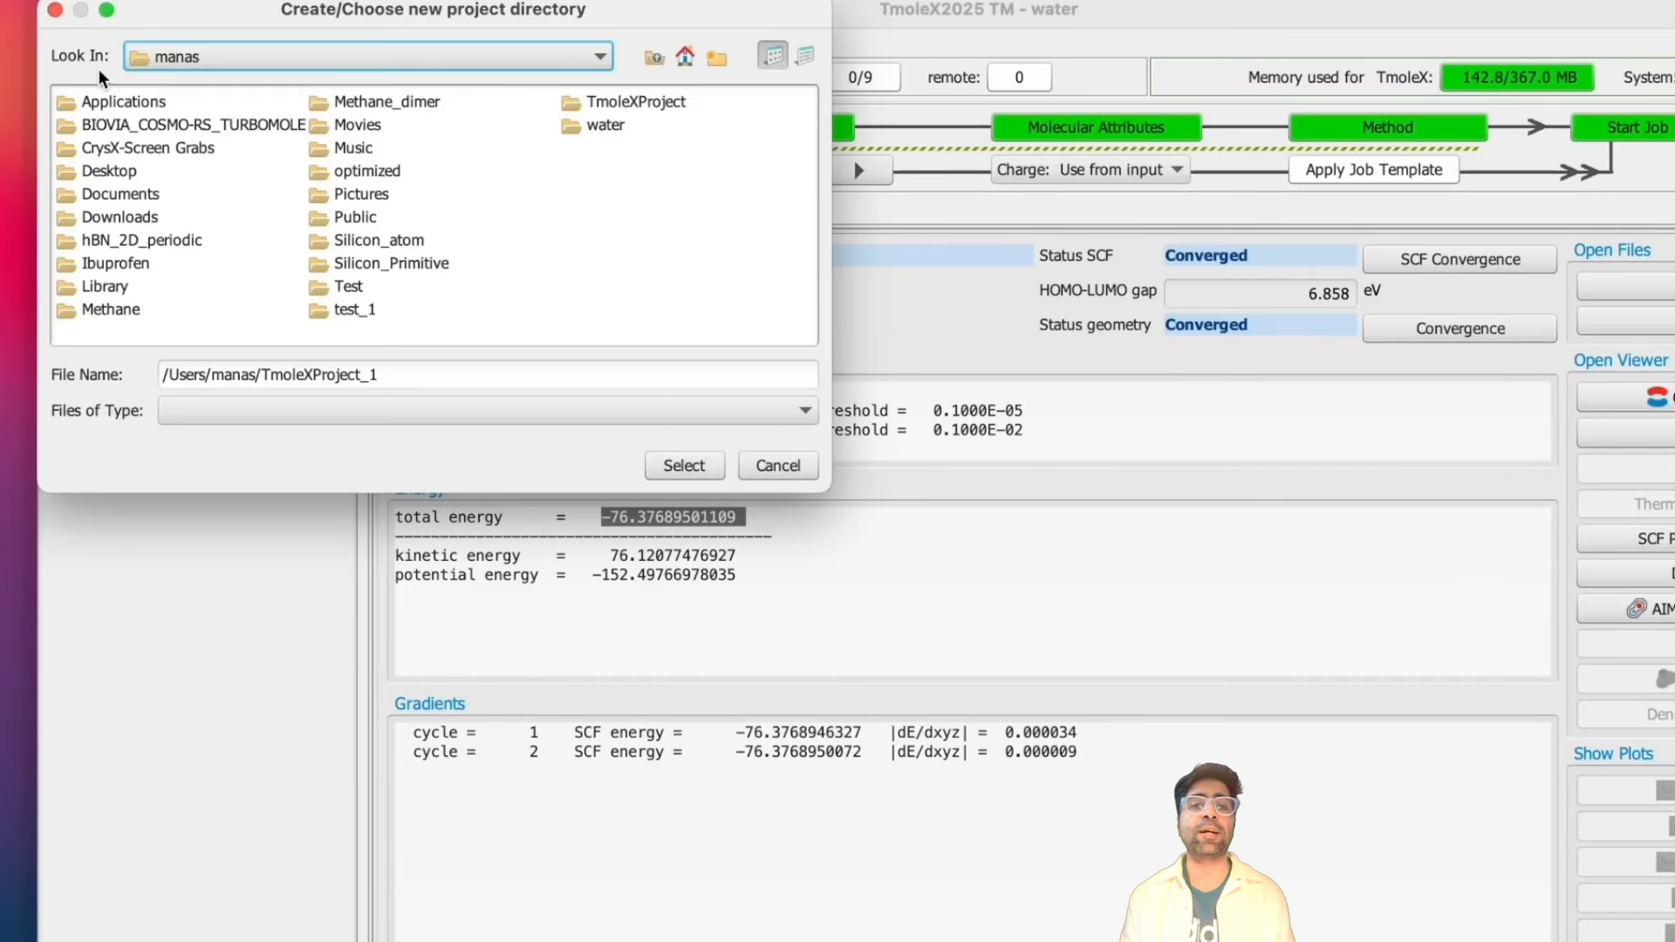
double_click(416, 383)
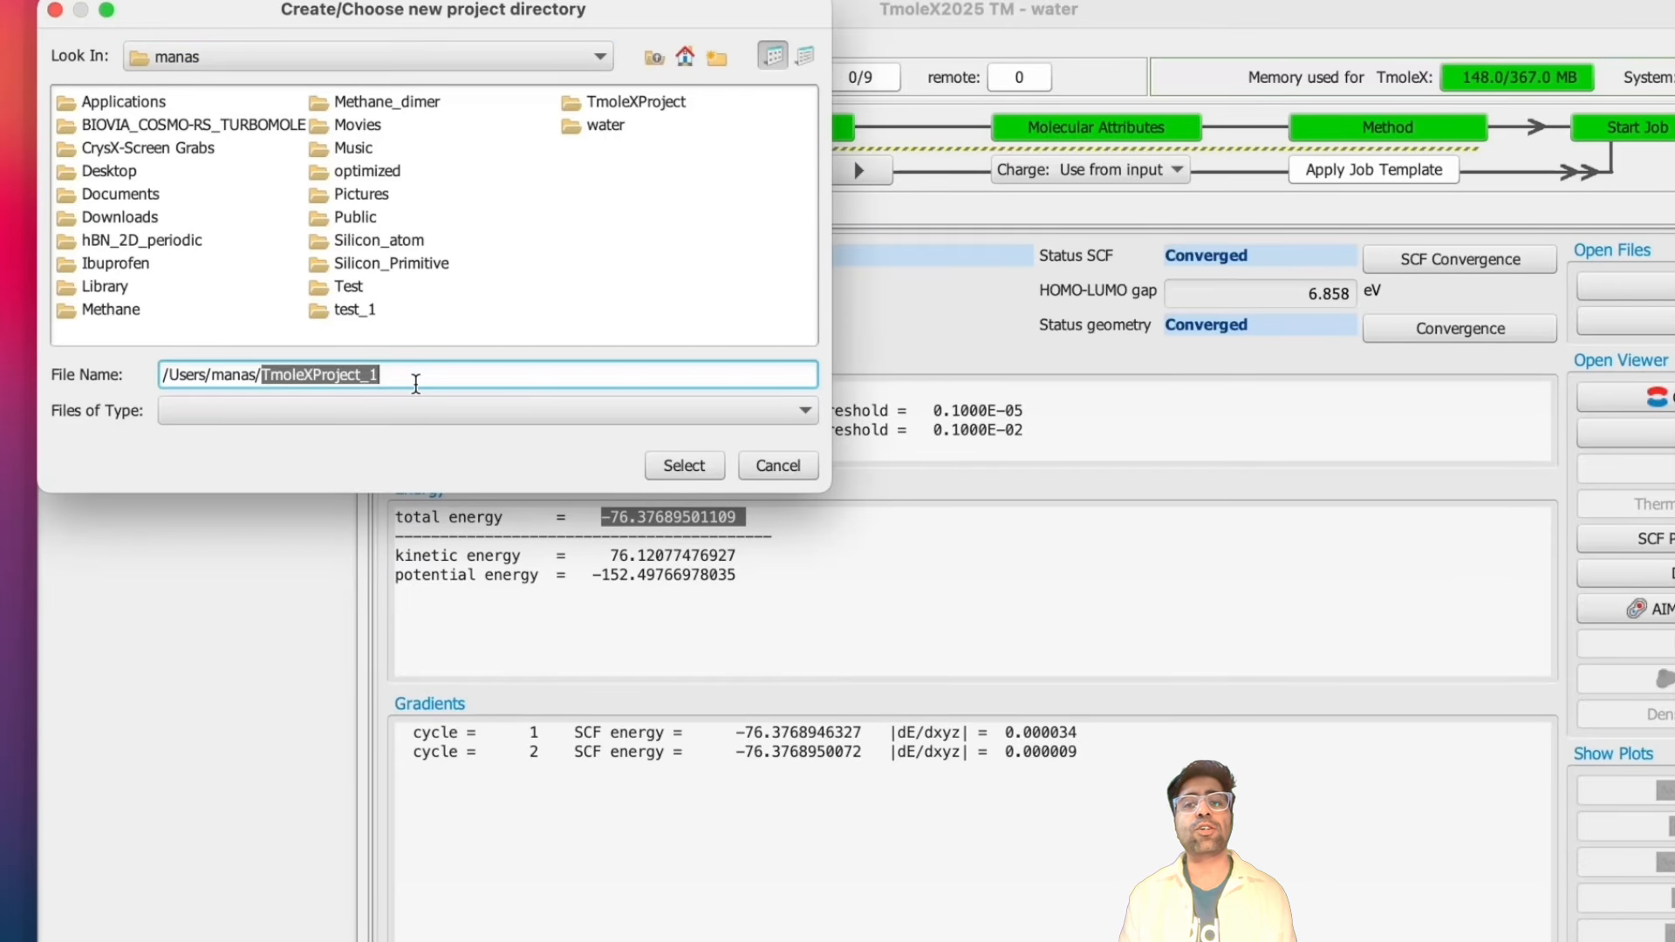
type("water_hBN_2D_periodic")
key("Return")
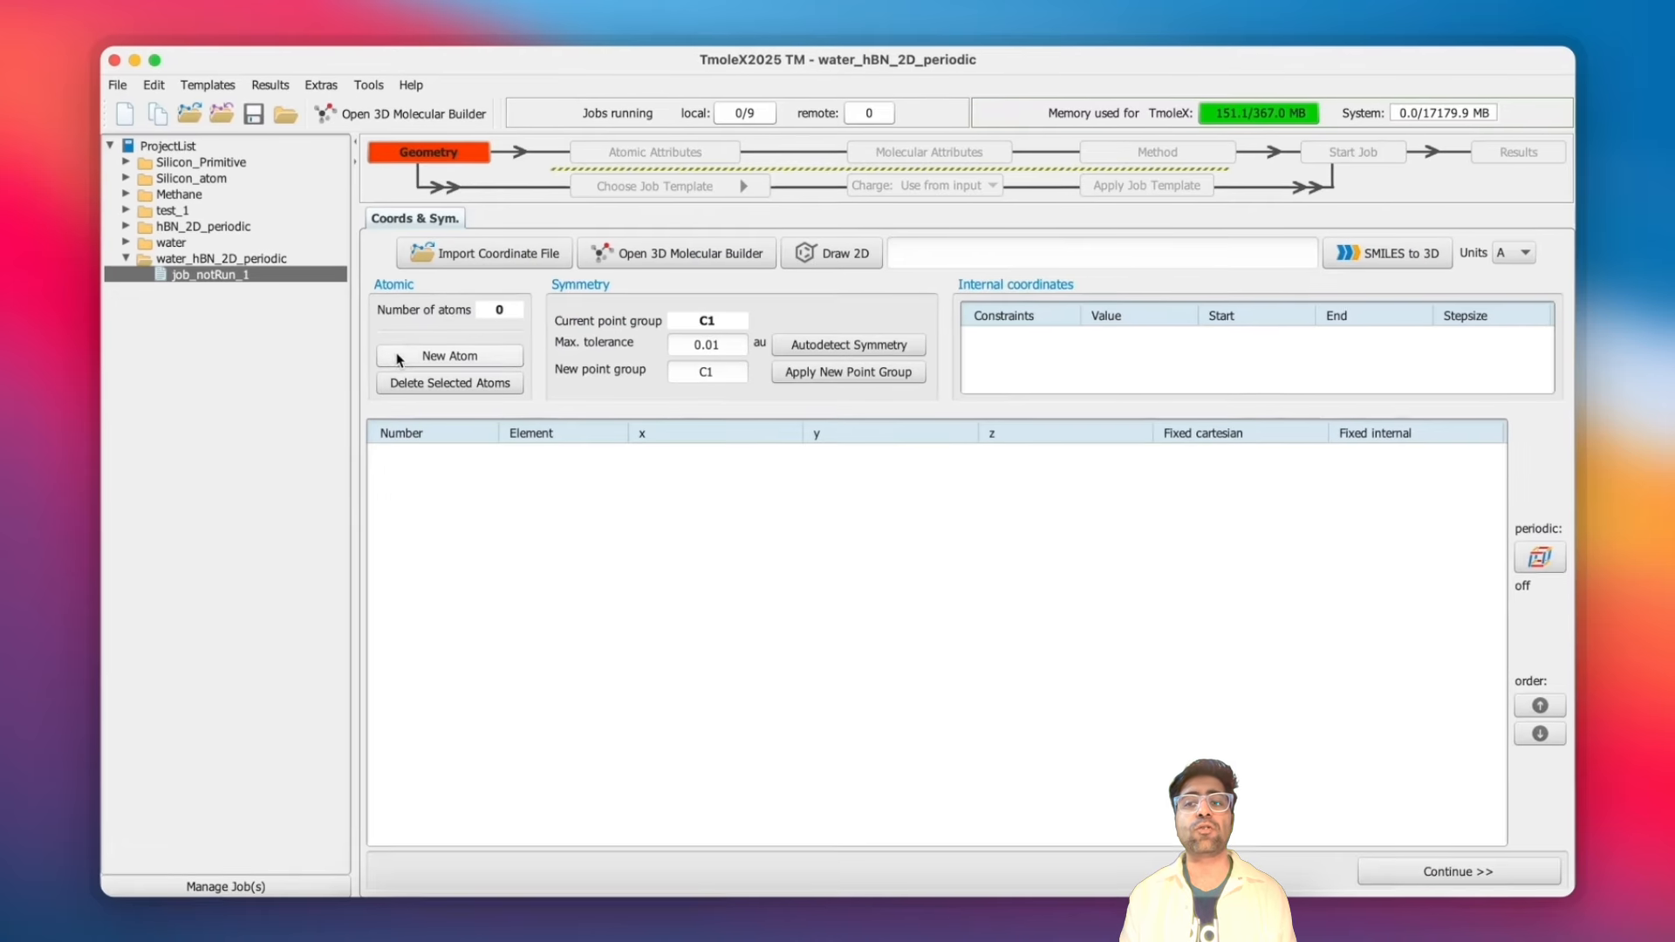
- Import the water+hBN_coord_optimized coordinate file and scroll through its atom list
left_click(436, 225)
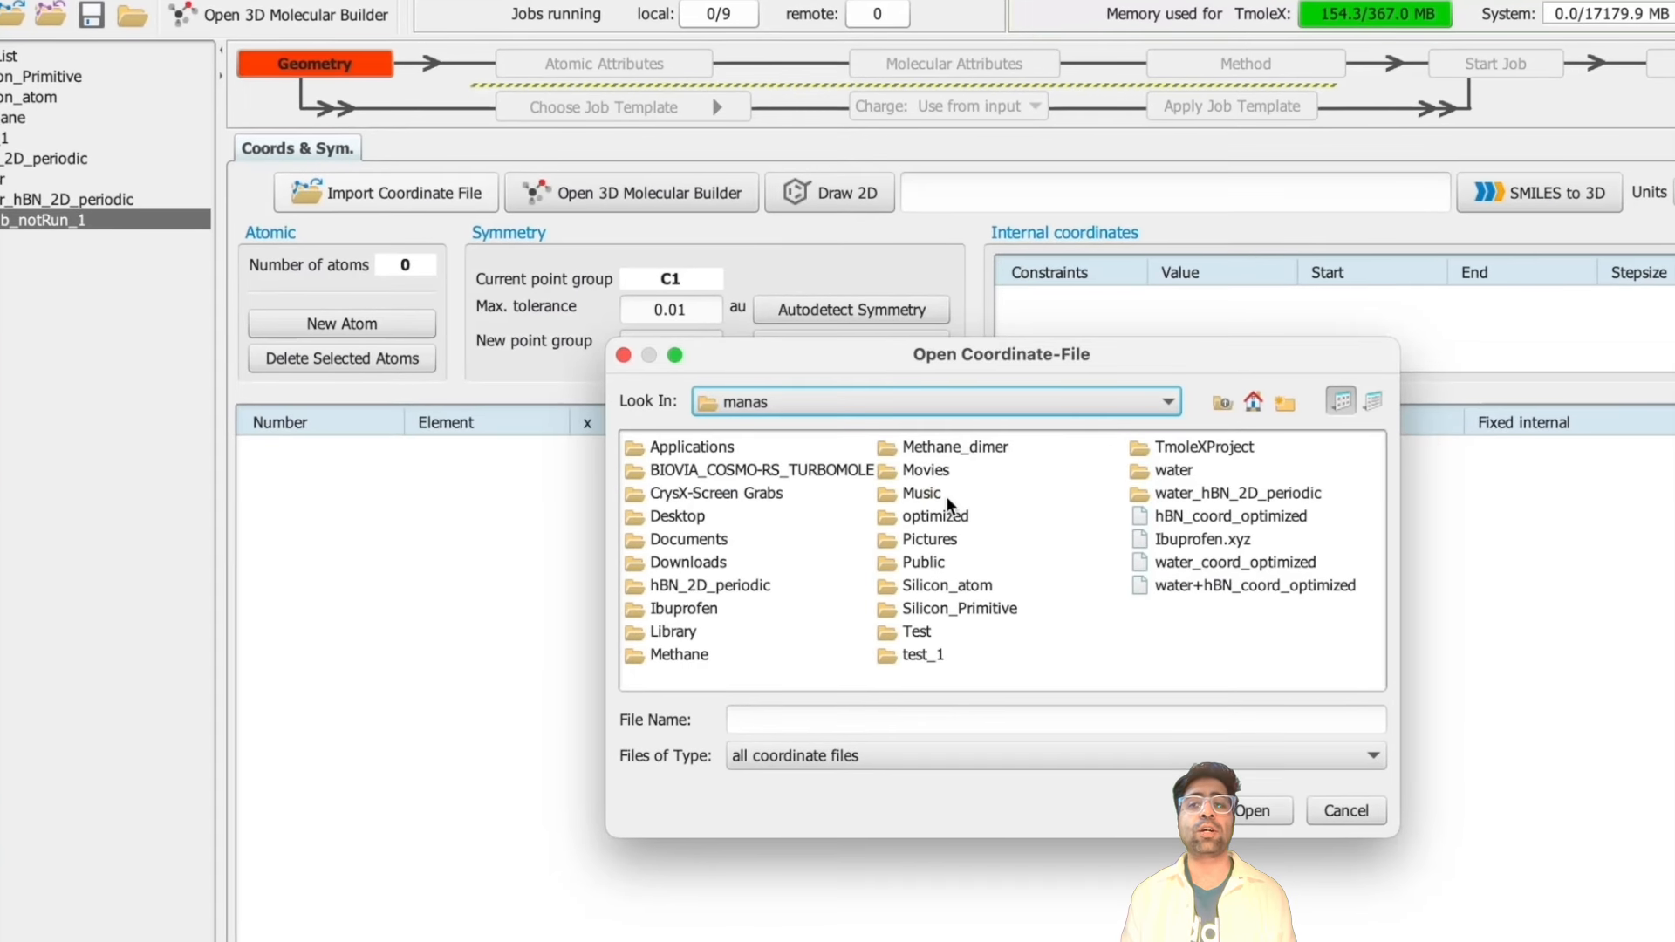
left_click(1204, 586)
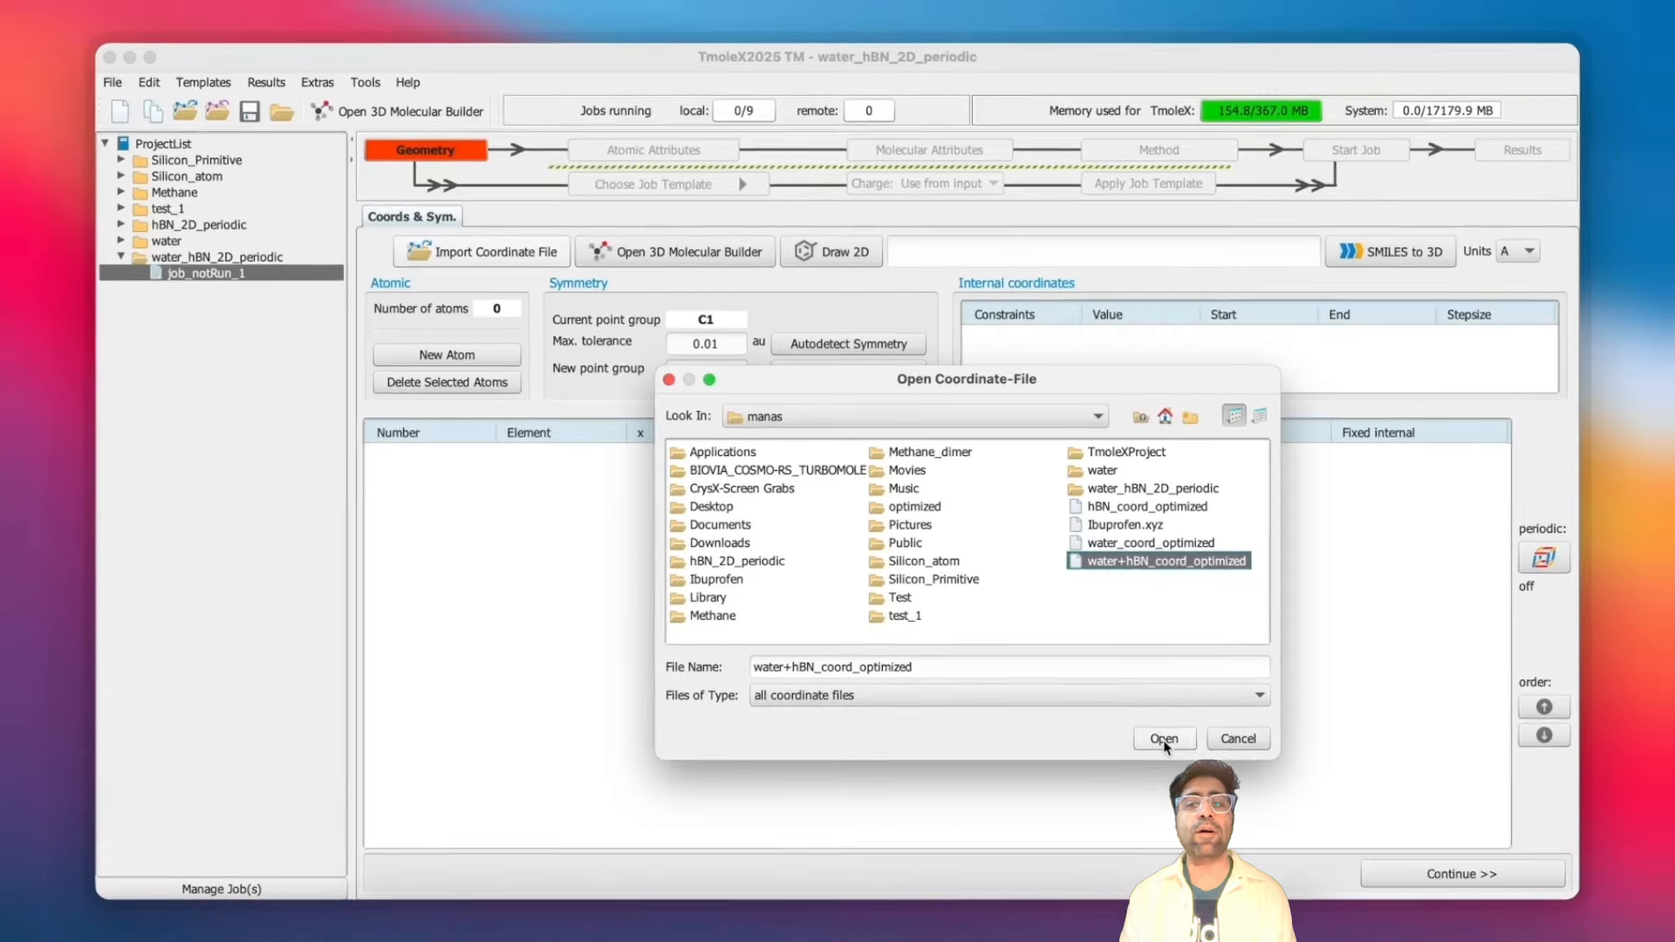
left_click(1192, 761)
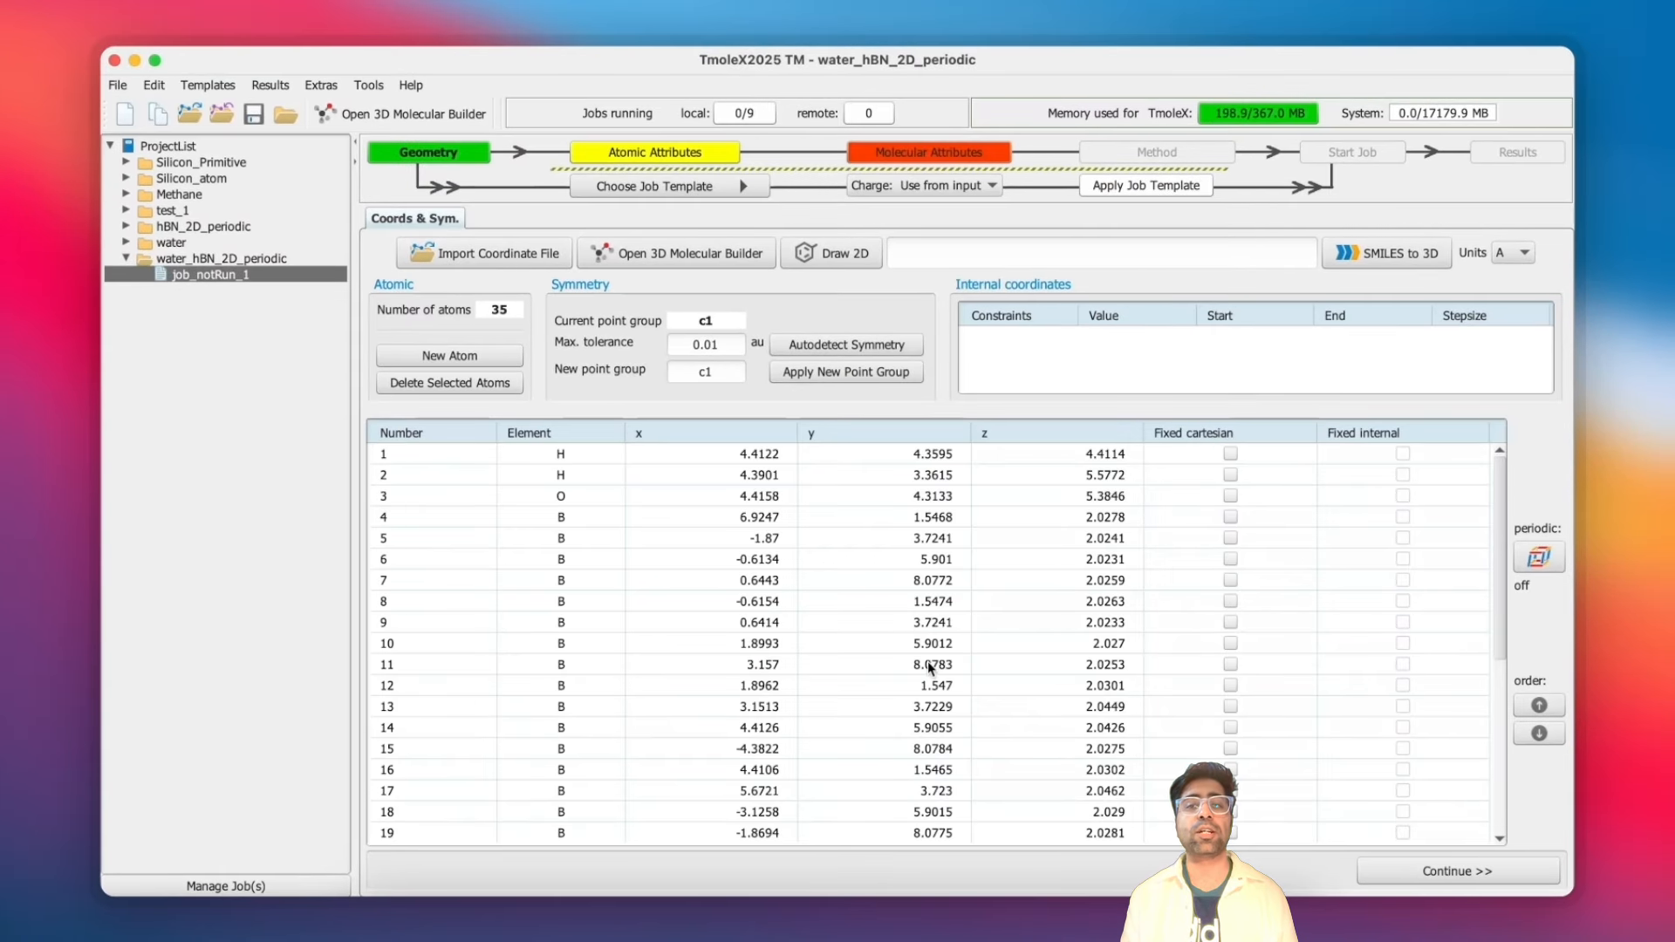
scroll(928, 661, "down", 5)
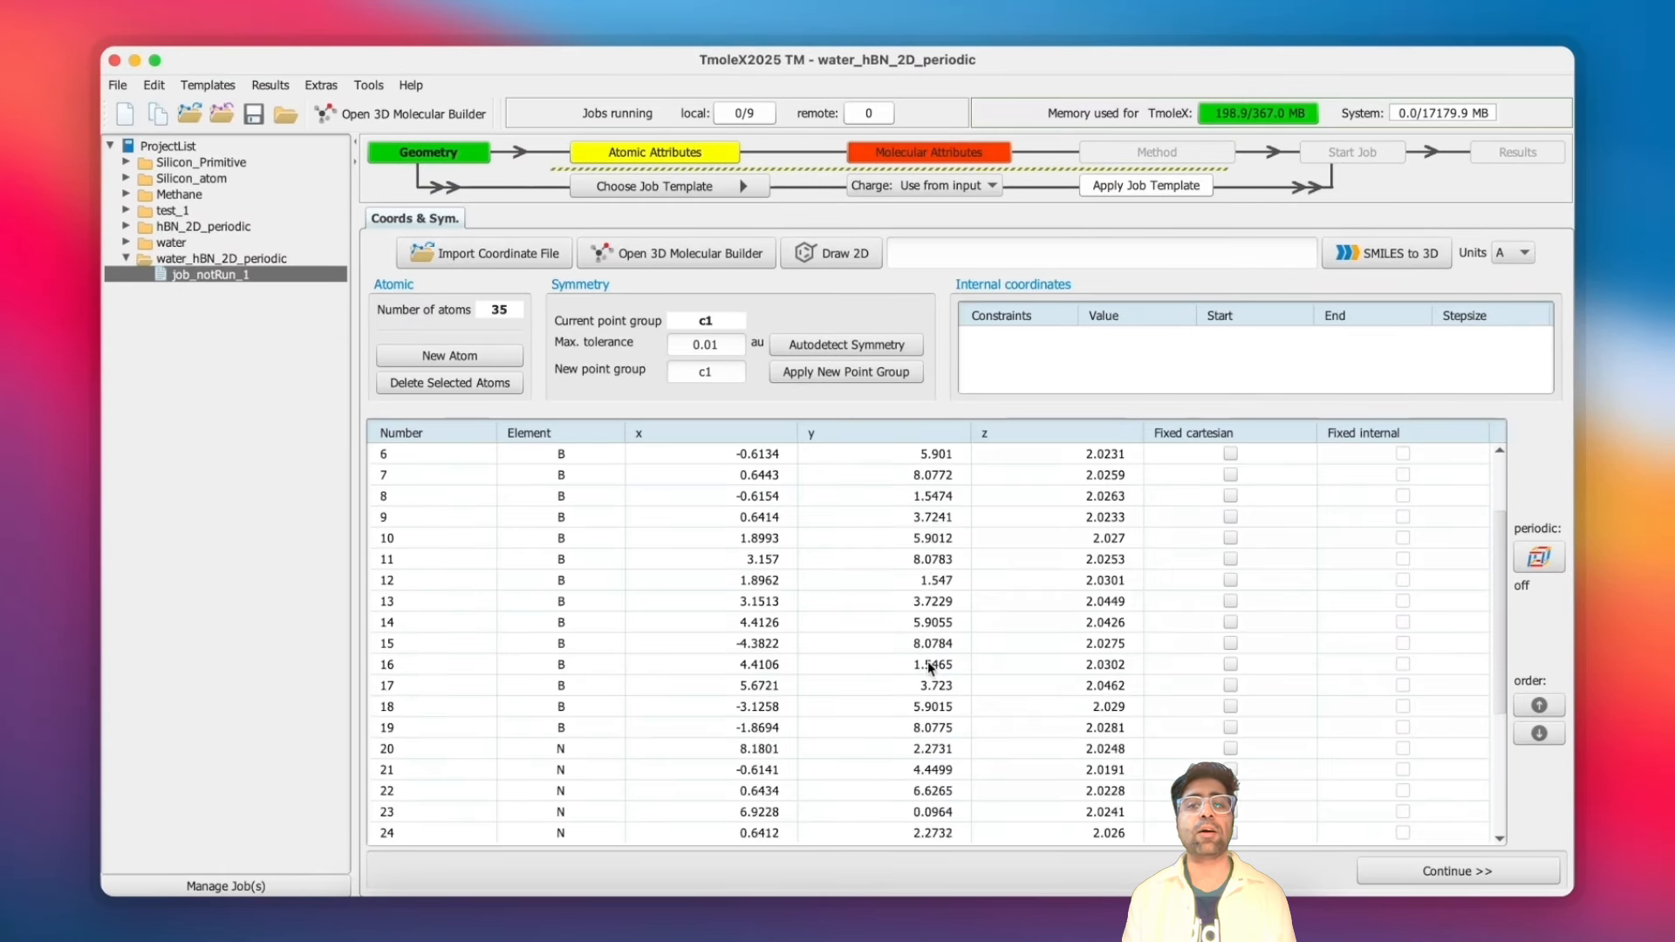
scroll(928, 661, "up", 5)
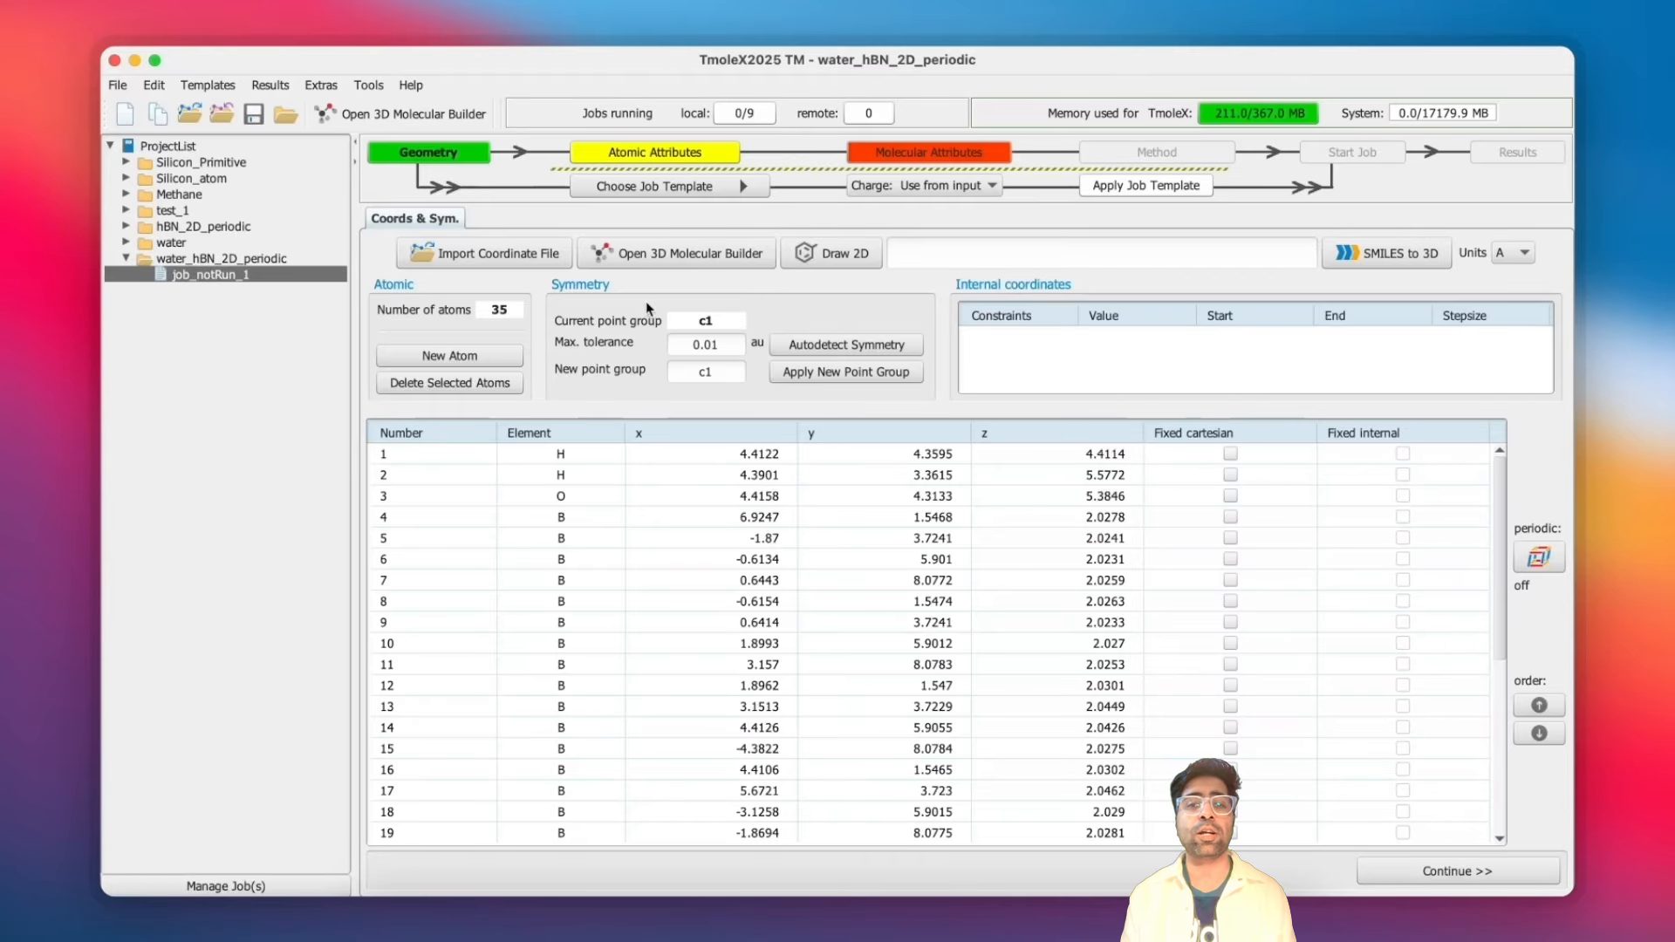
- Open the structure in the 3D molecular builder and set its periodicity to 2D - surface slab
left_click(667, 255)
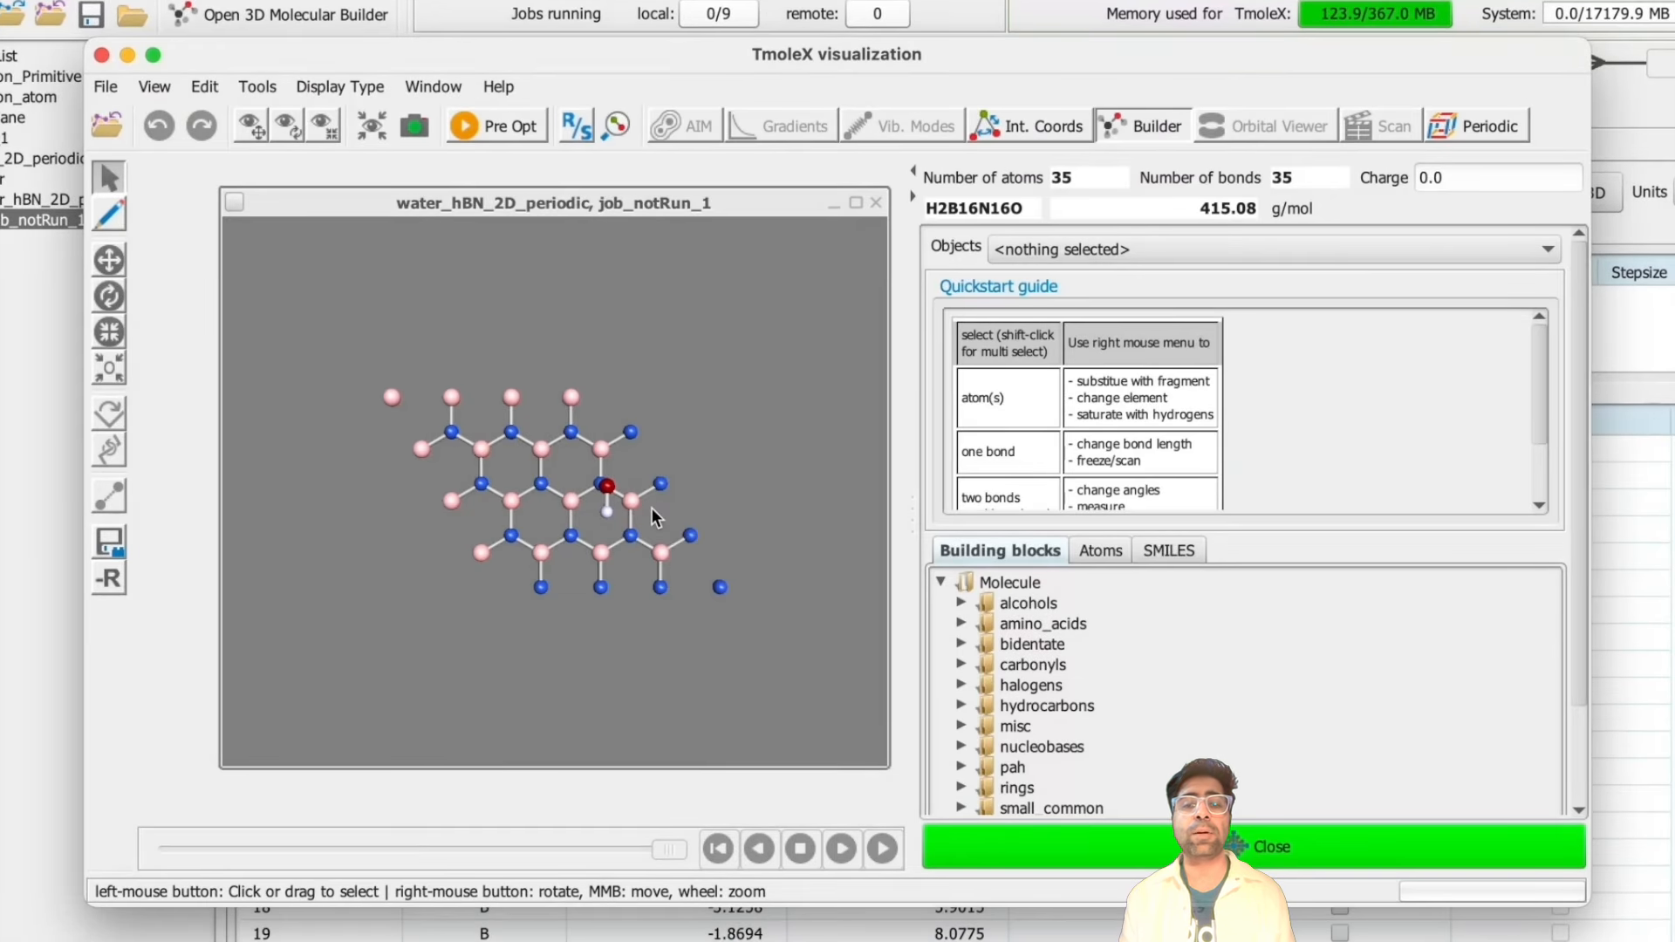
left_click_drag(652, 508, 644, 382)
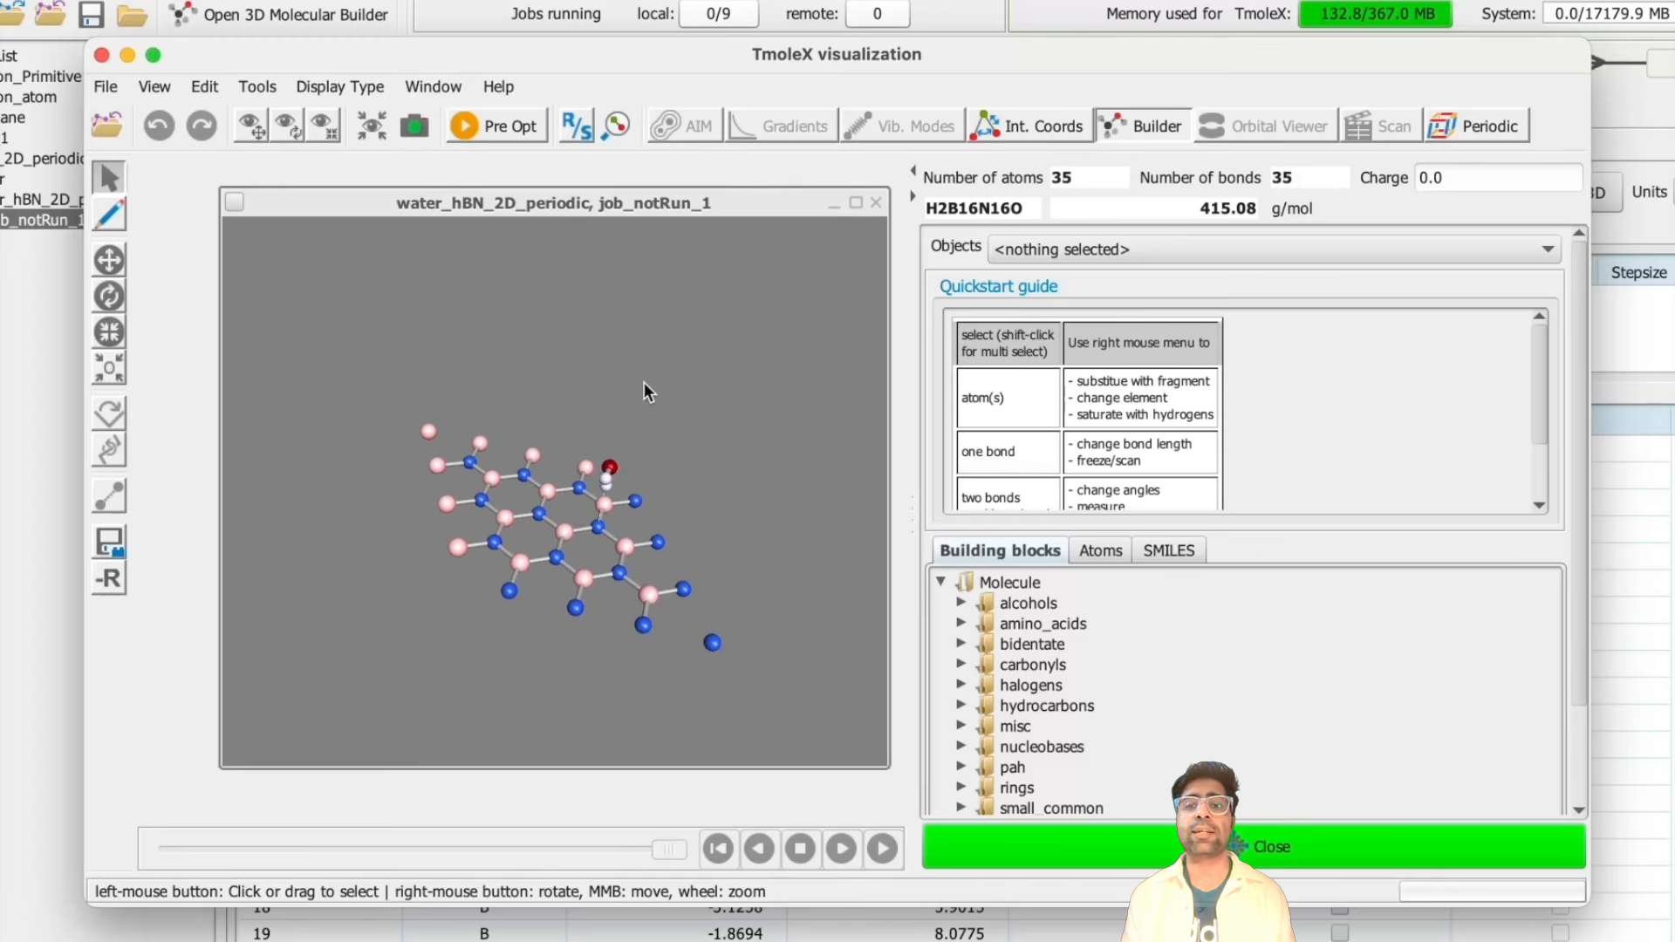
left_click(1444, 133)
left_click(1206, 330)
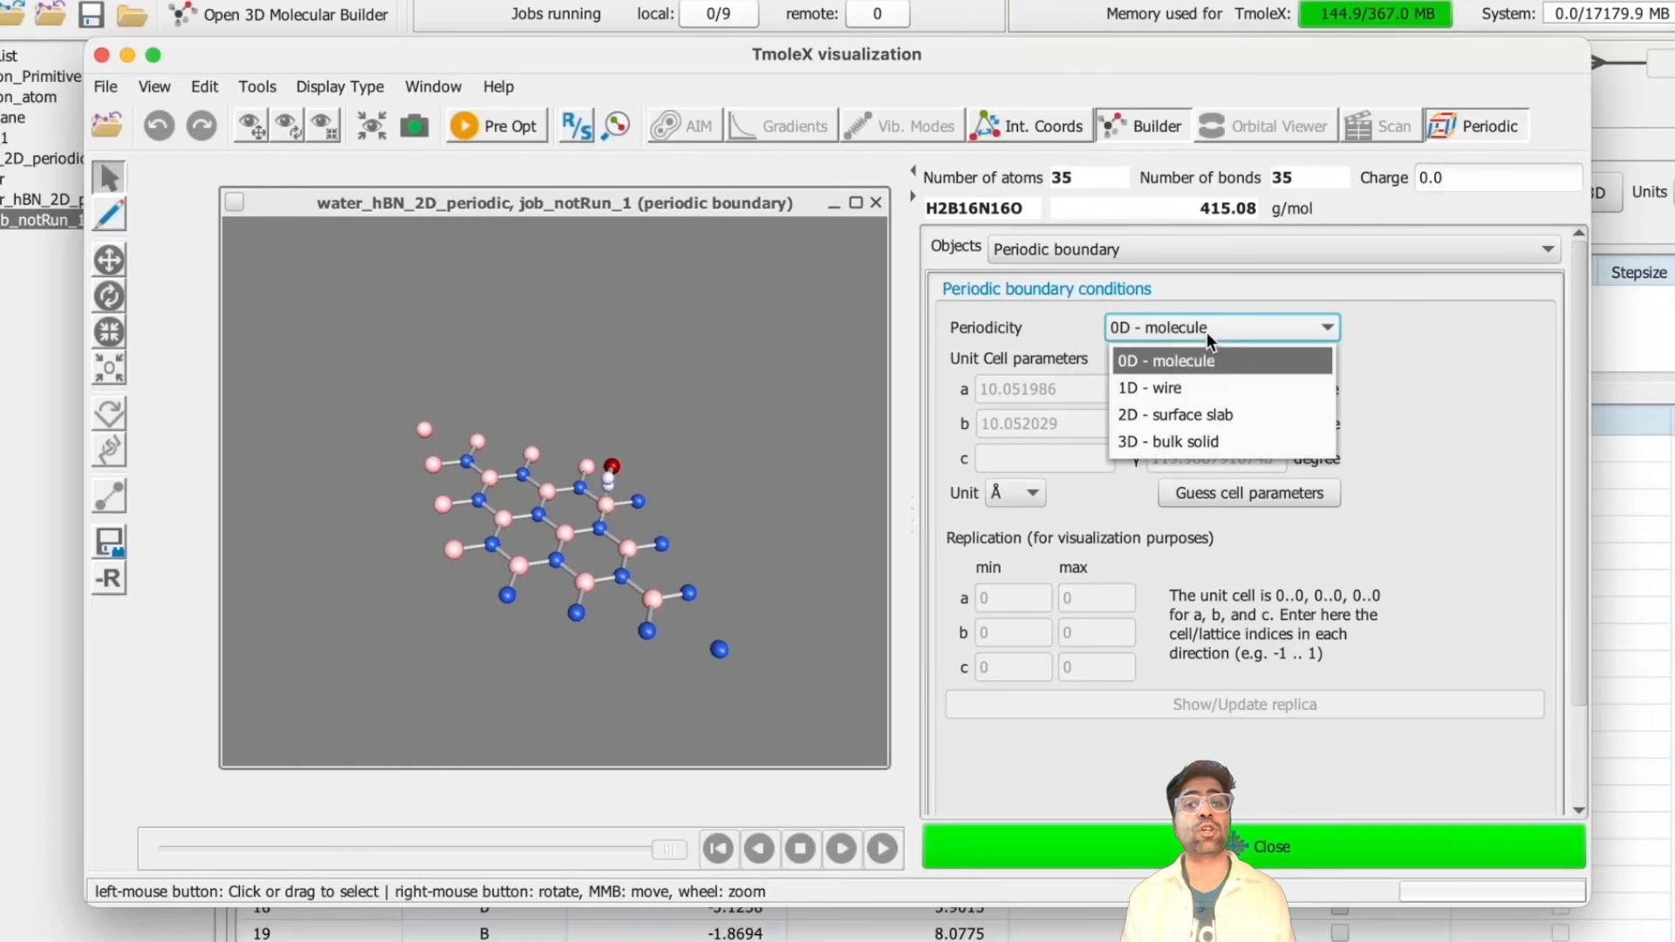
left_click(1183, 407)
- Set unit cell a to 10.0518273236 Å, b to 10.0517620696 Å and γ to 119.9810627952 degrees
double_click(1079, 393)
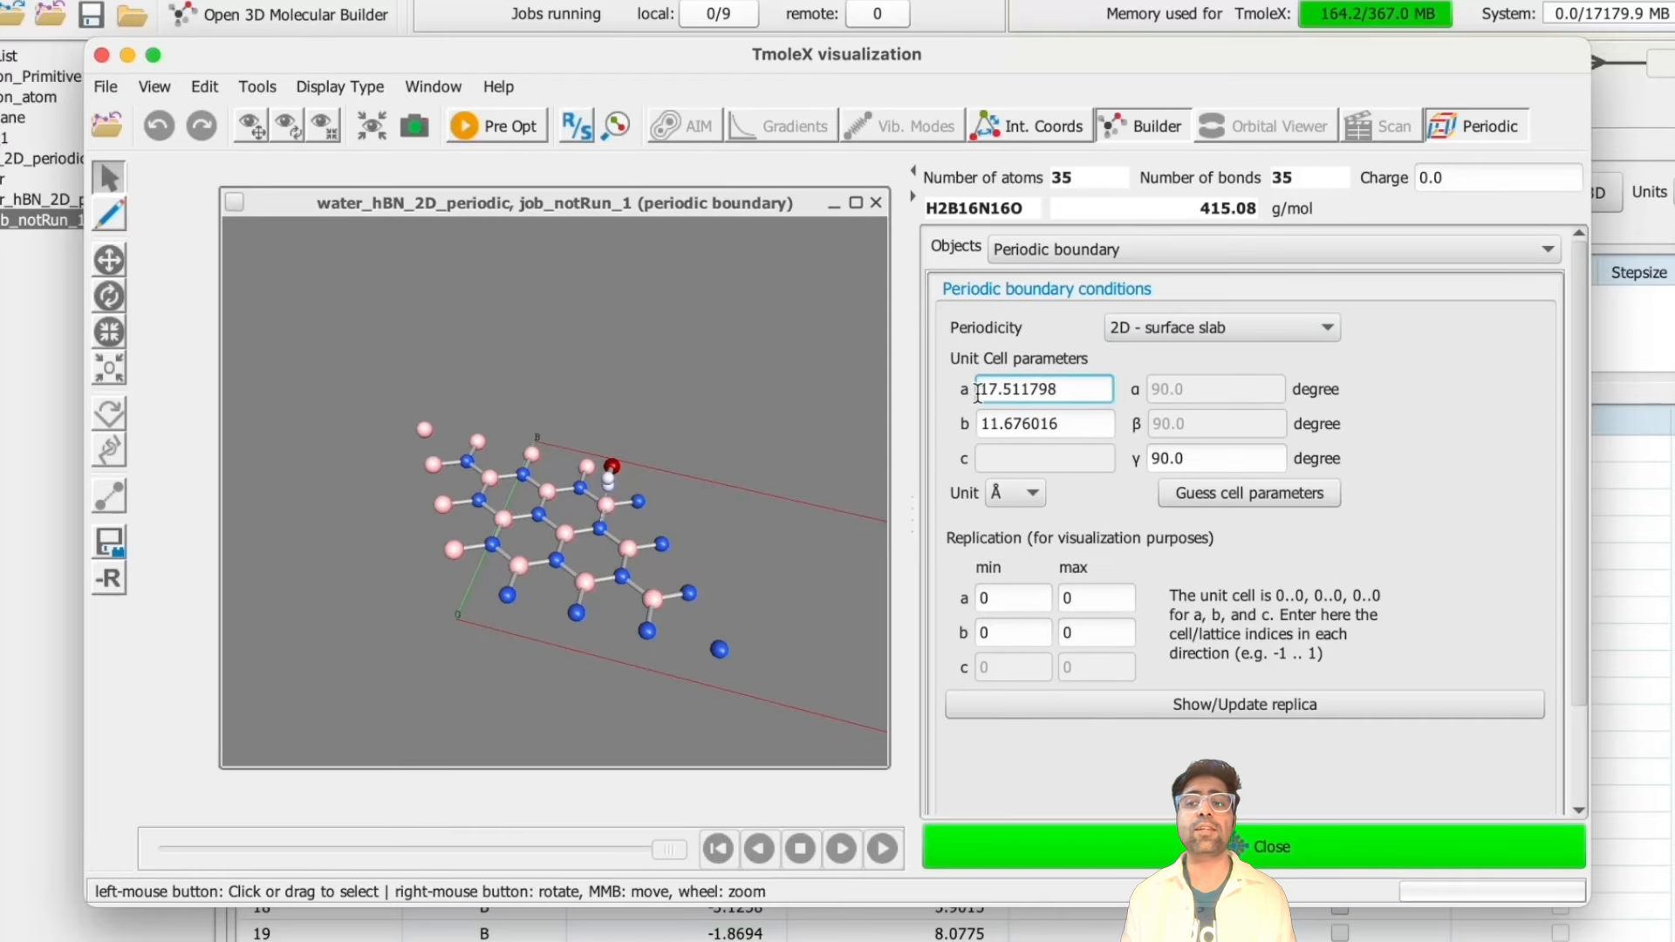
double_click(1070, 424)
type("10.0517620696")
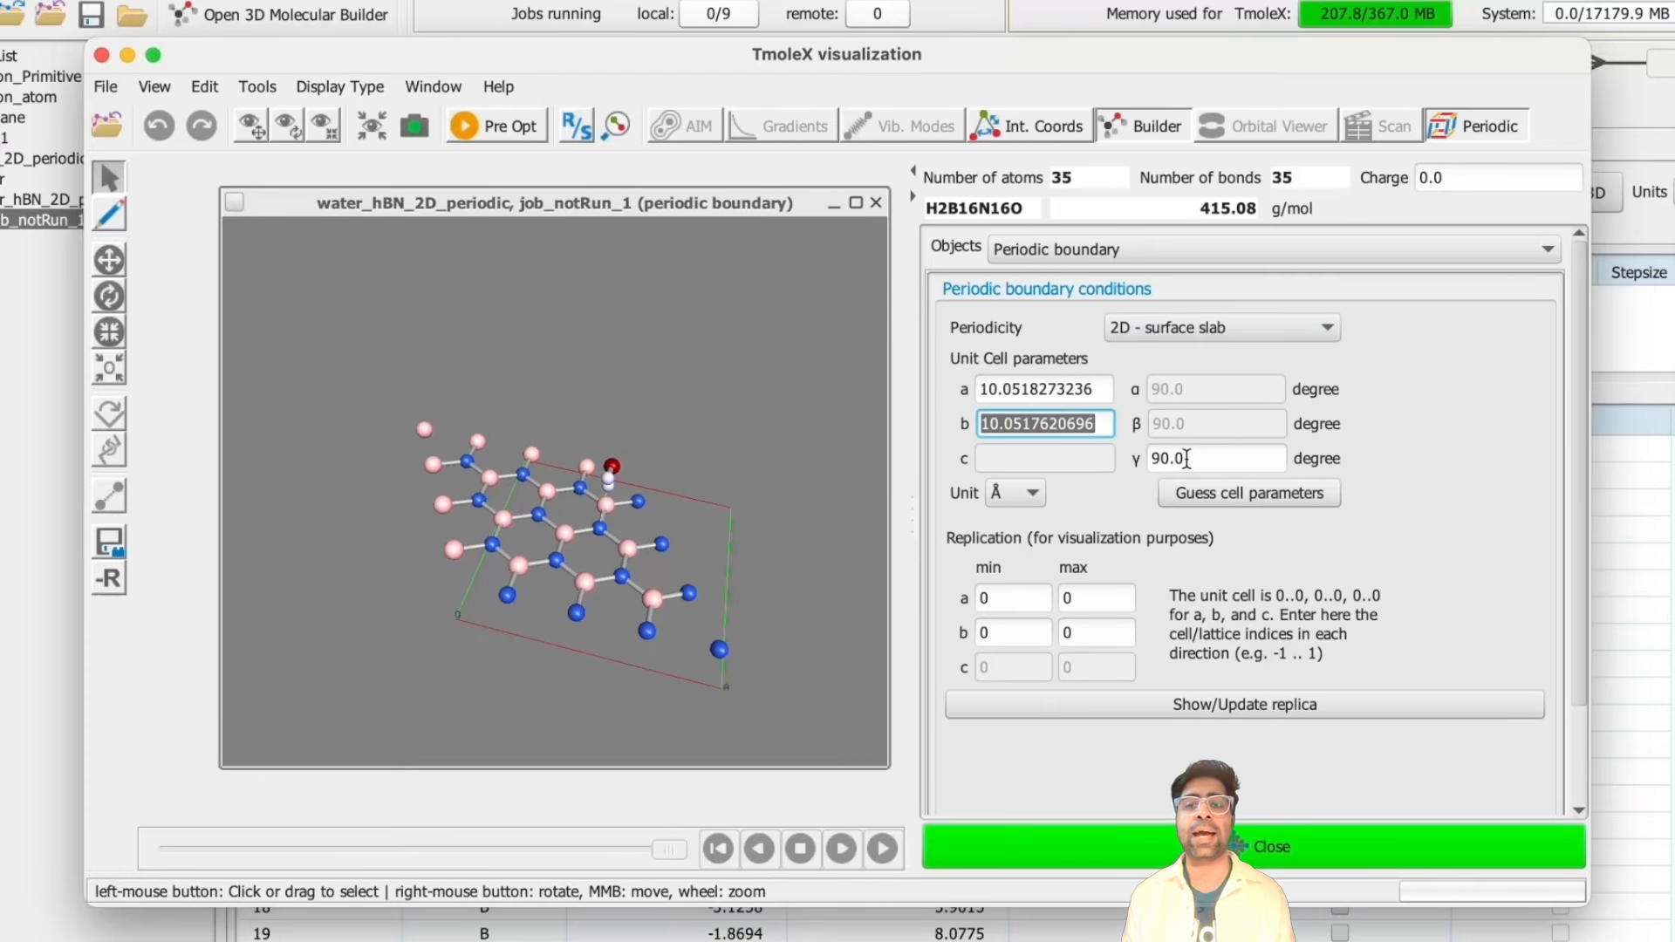
double_click(1190, 459)
key("Tab")
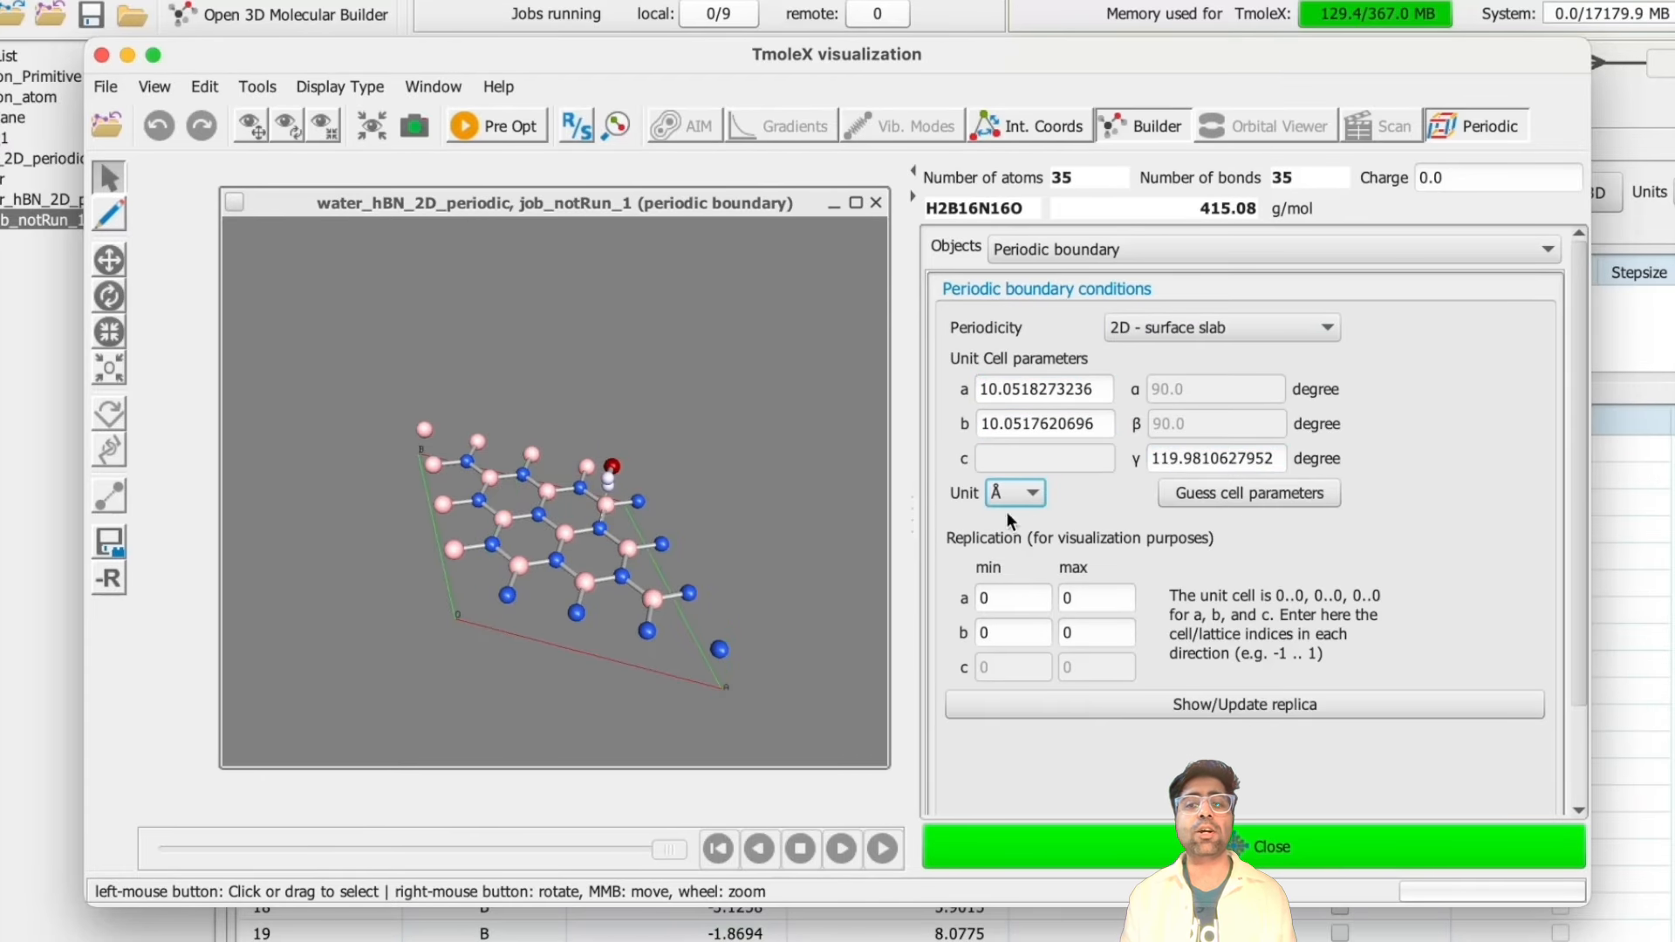
left_click_drag(816, 541, 666, 586)
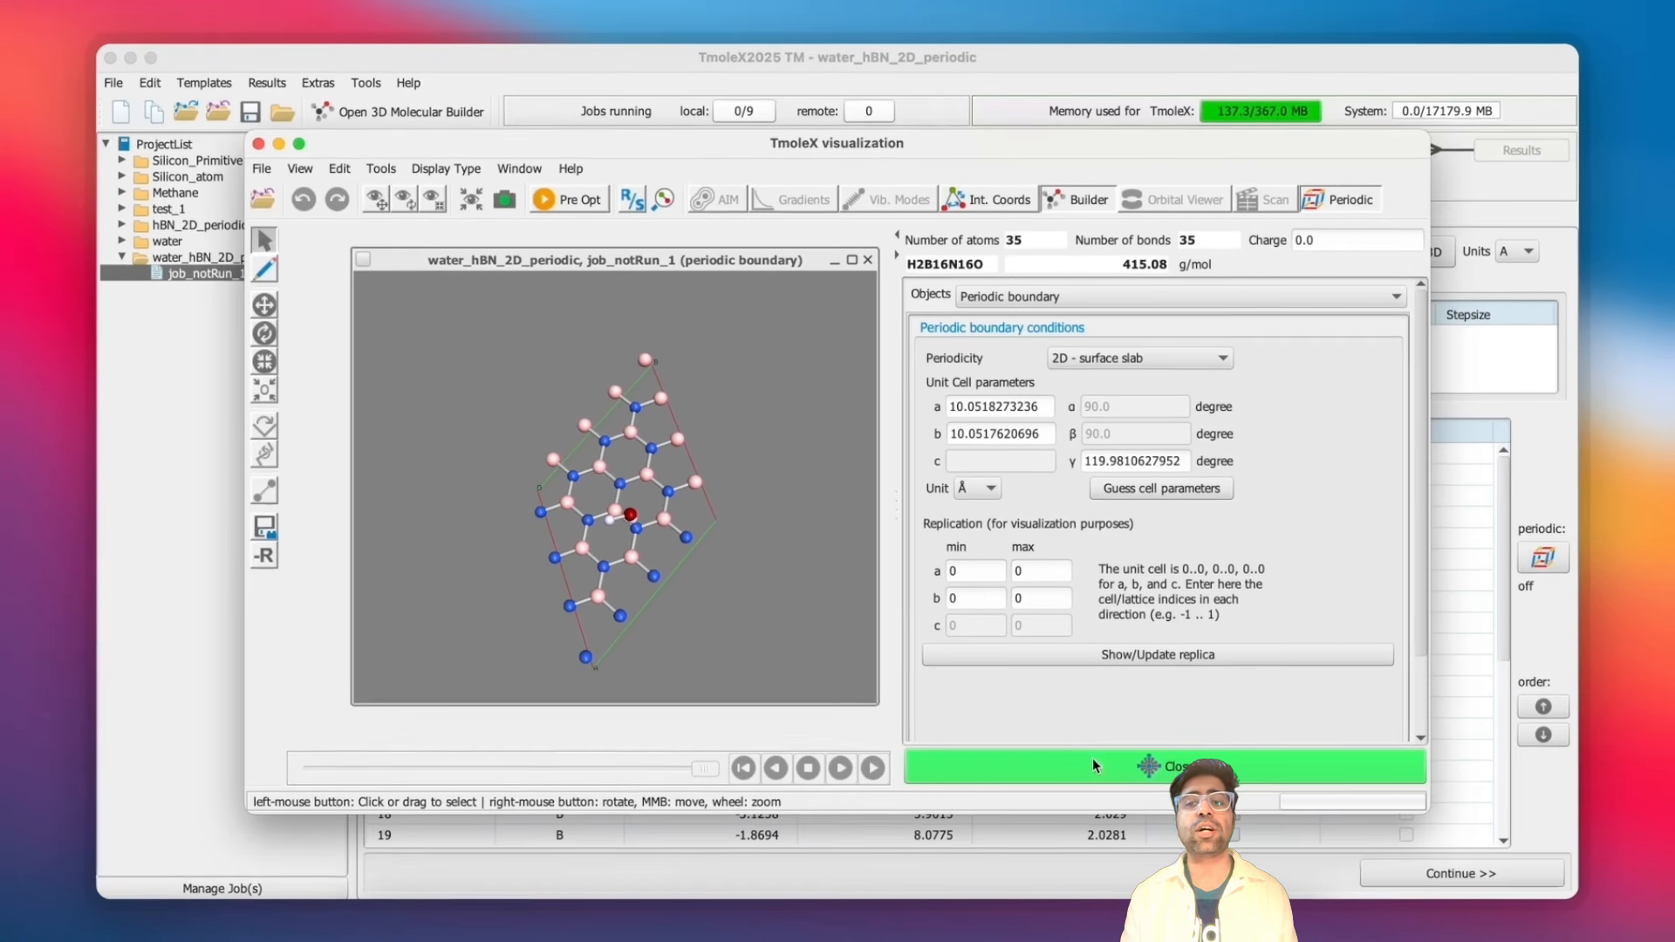
- Close the builder, continue to atomic attributes, and set the basis set for all atoms to def2-TZVP
left_click(1092, 765)
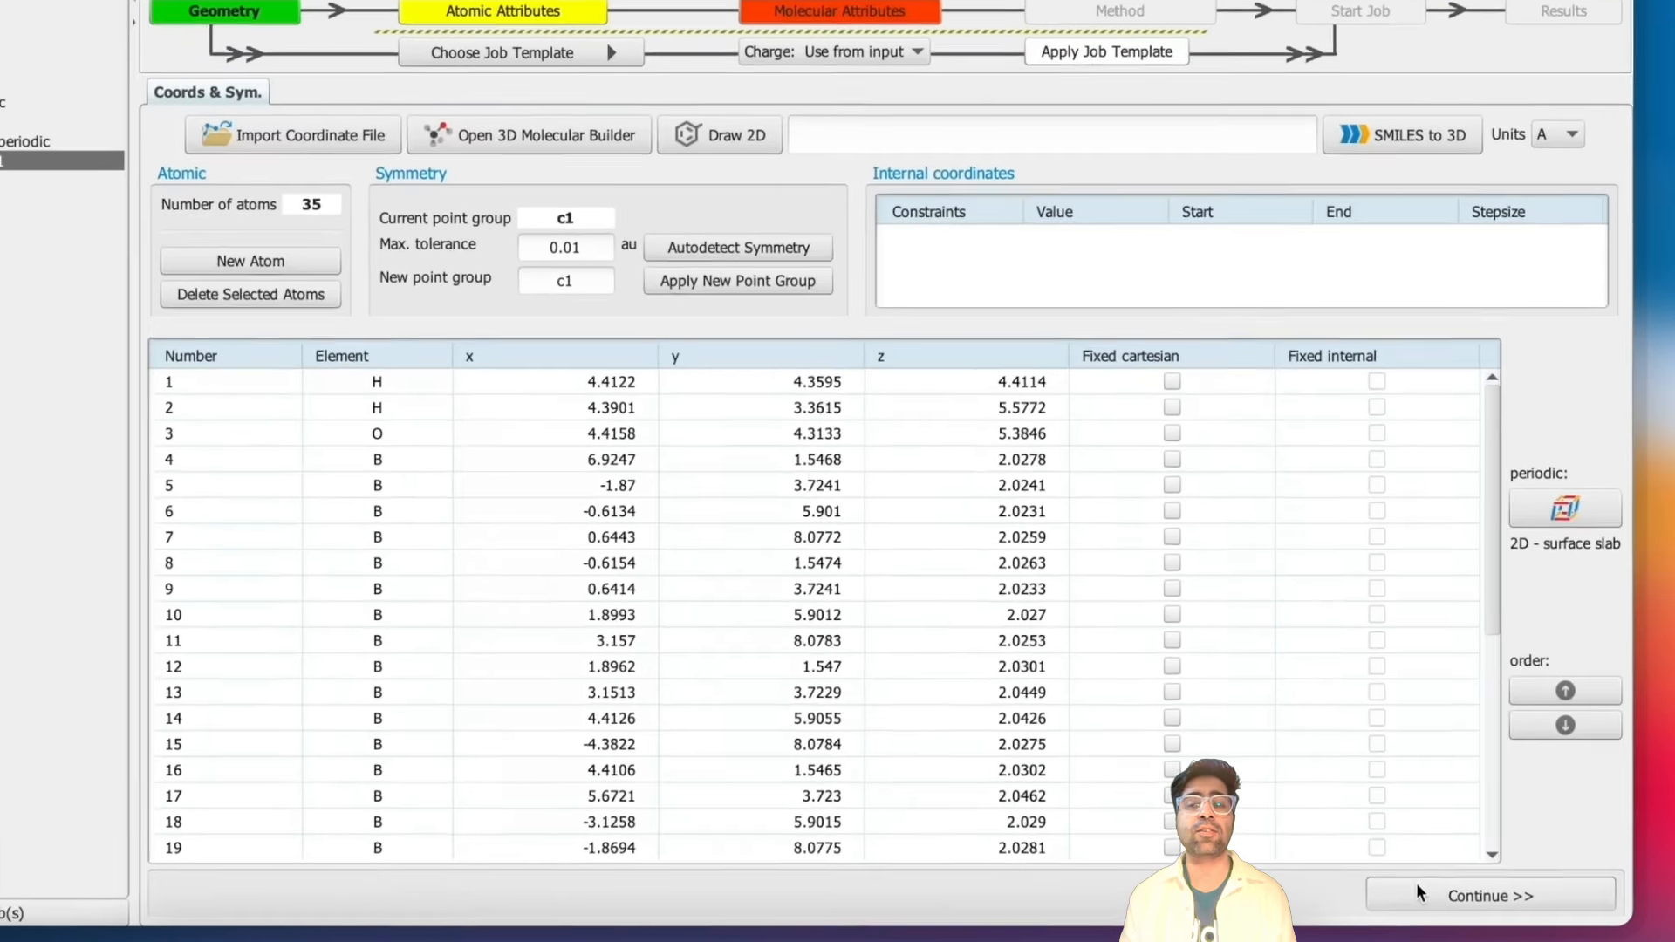
left_click(1416, 883)
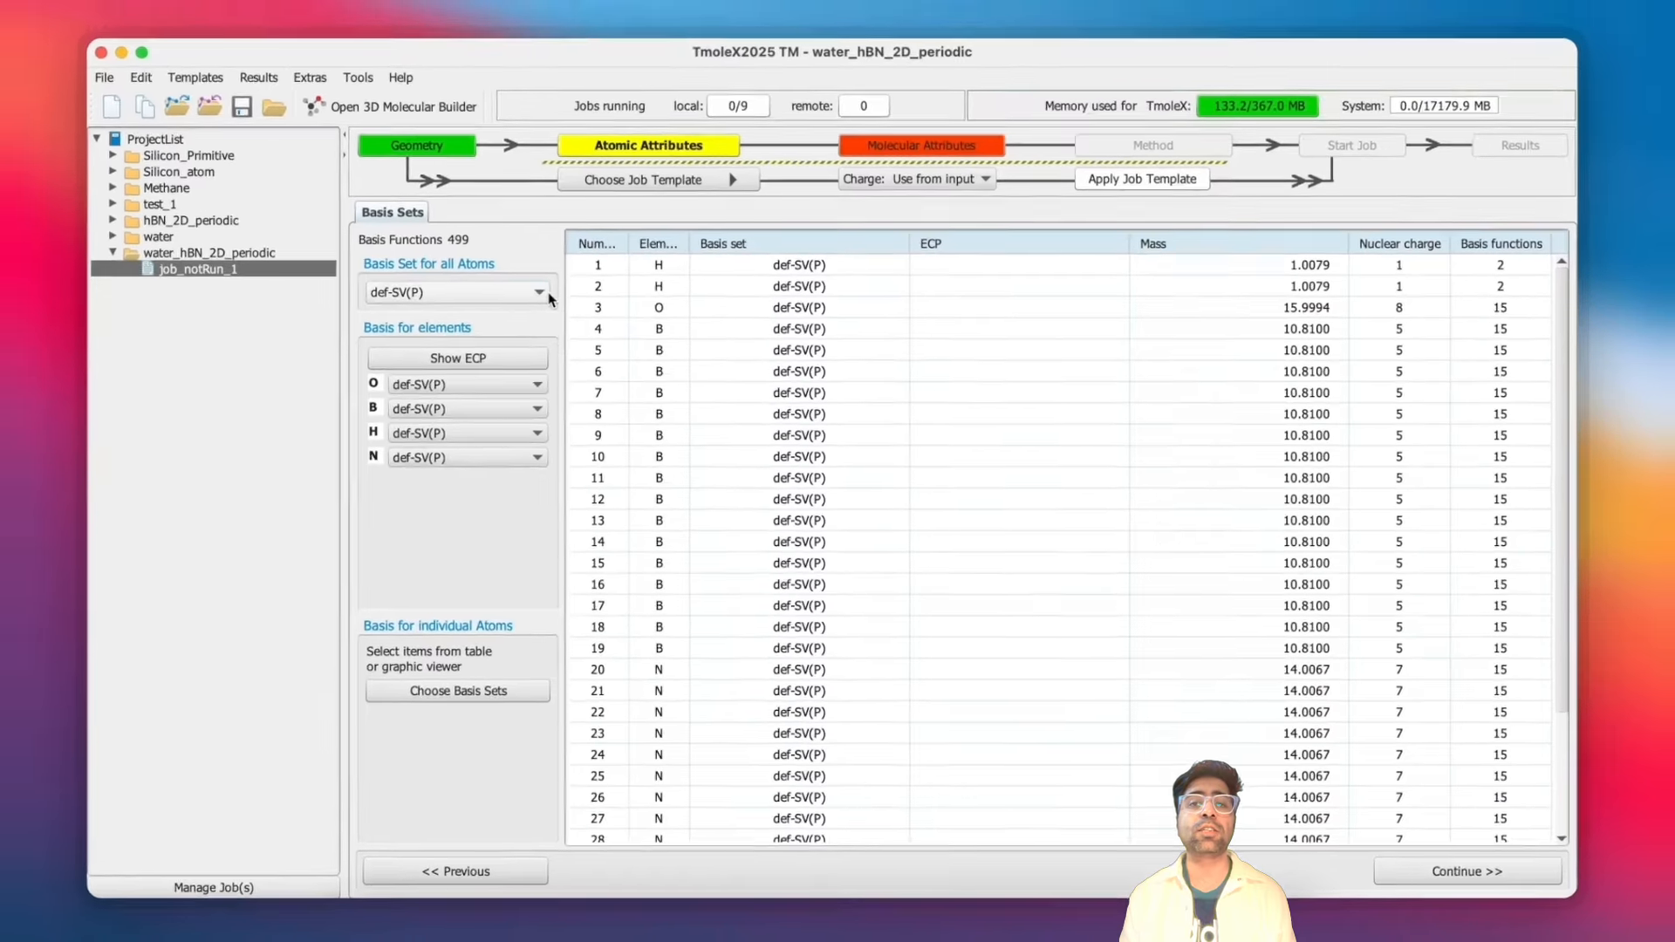
left_click(539, 293)
left_click(497, 448)
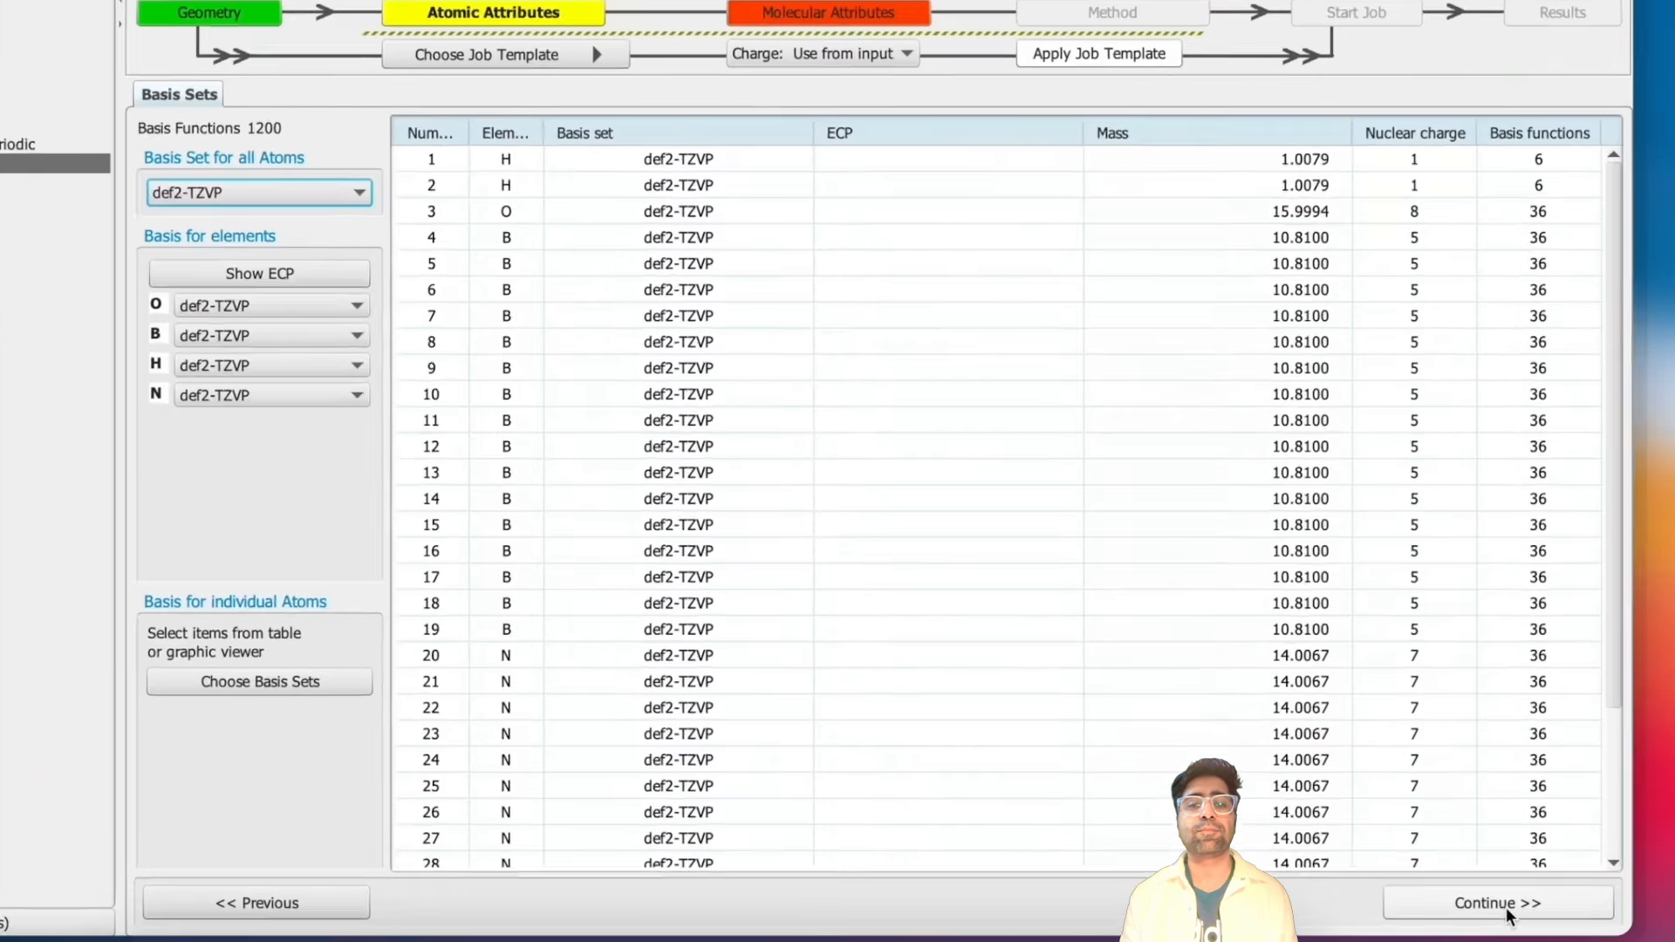
- Continue to the method settings and set the RI-J auxiliary basis sets for B, H, N and O to universal
left_click(1467, 871)
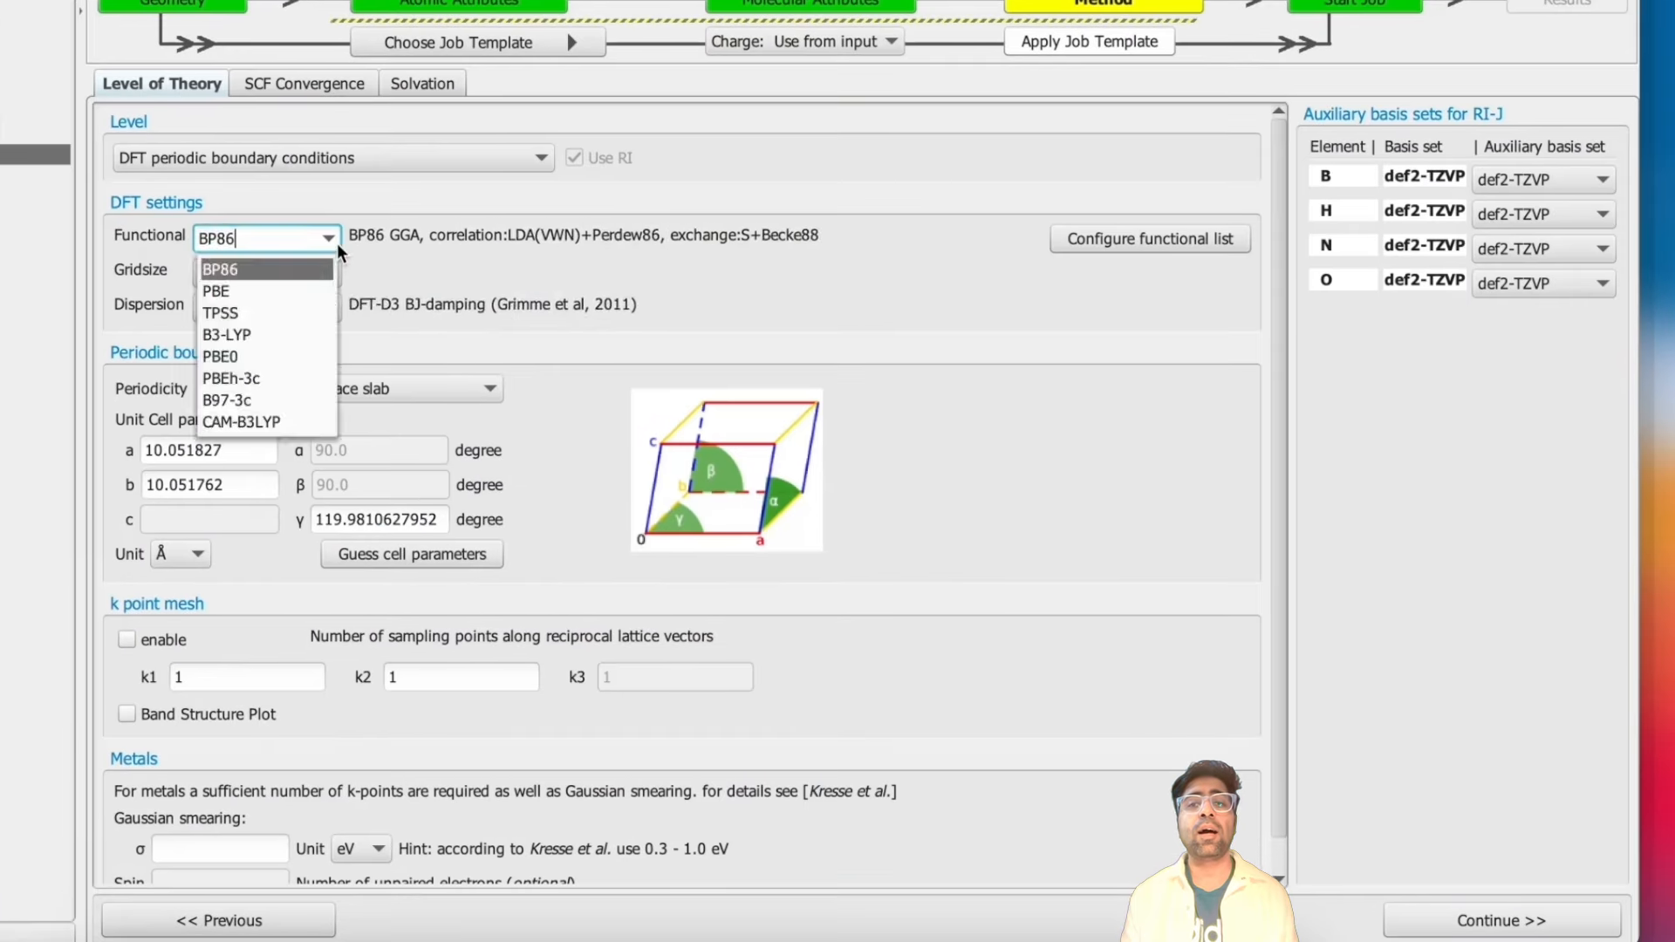
left_click(231, 312)
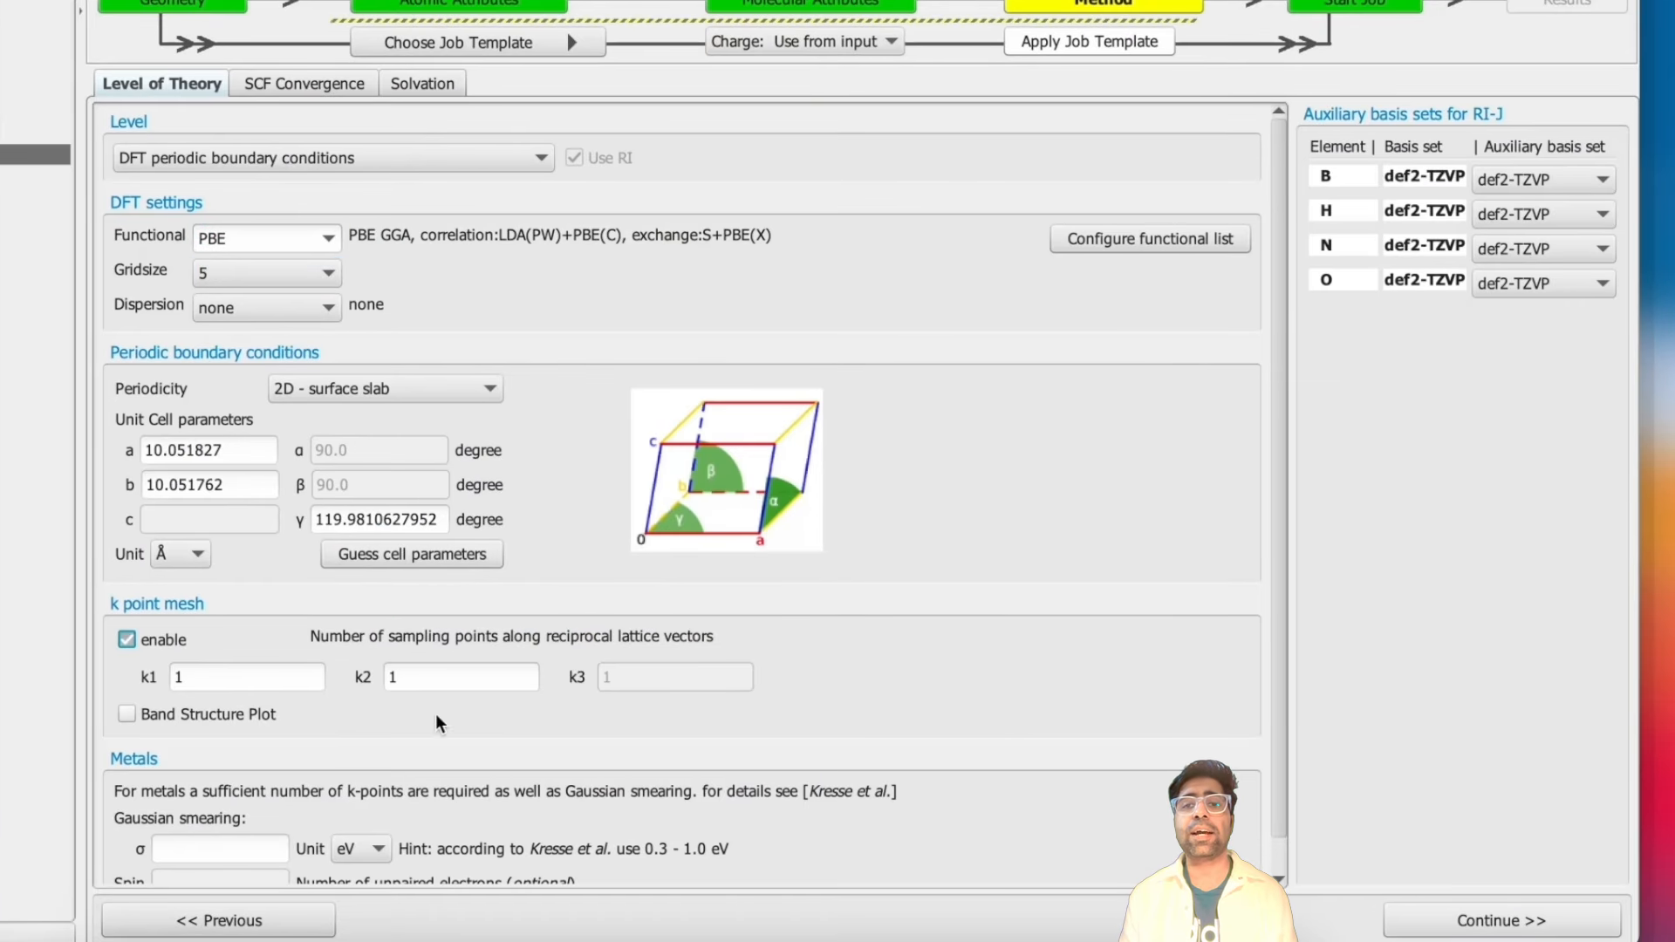
left_click(1516, 214)
left_click(1509, 274)
left_click(1513, 249)
left_click(1500, 309)
left_click(1509, 284)
left_click(1481, 343)
- Continue to the job setup and set the geometry optimization energy convergence criterion to 10^-5 Hartree
left_click(304, 84)
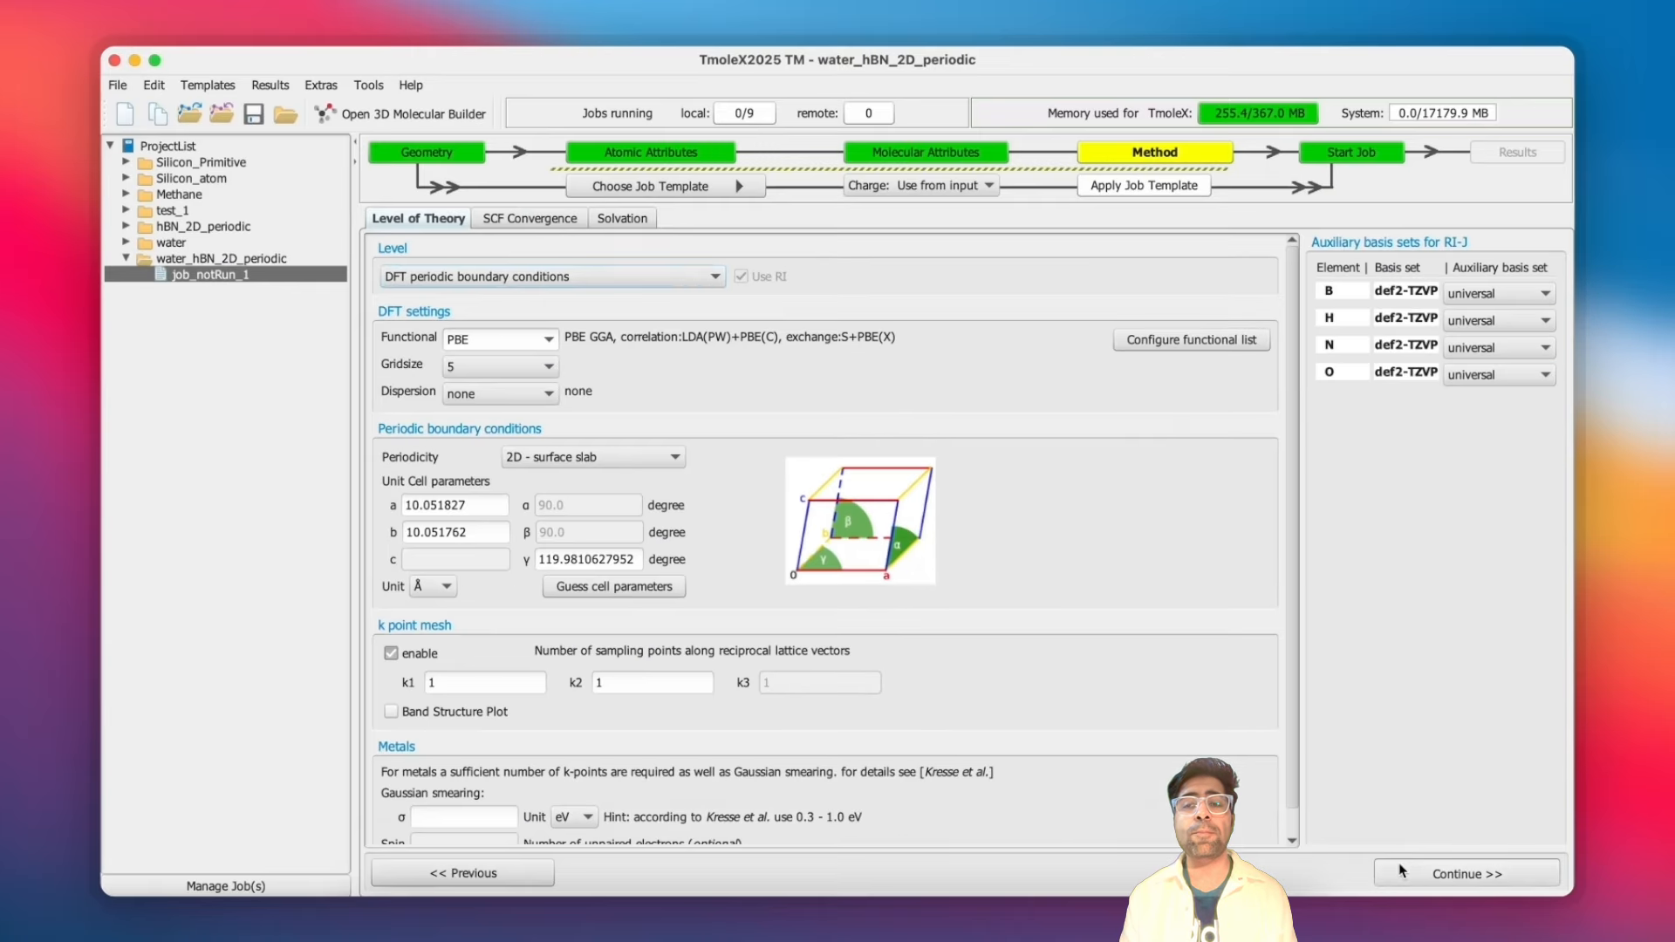
left_click(1426, 916)
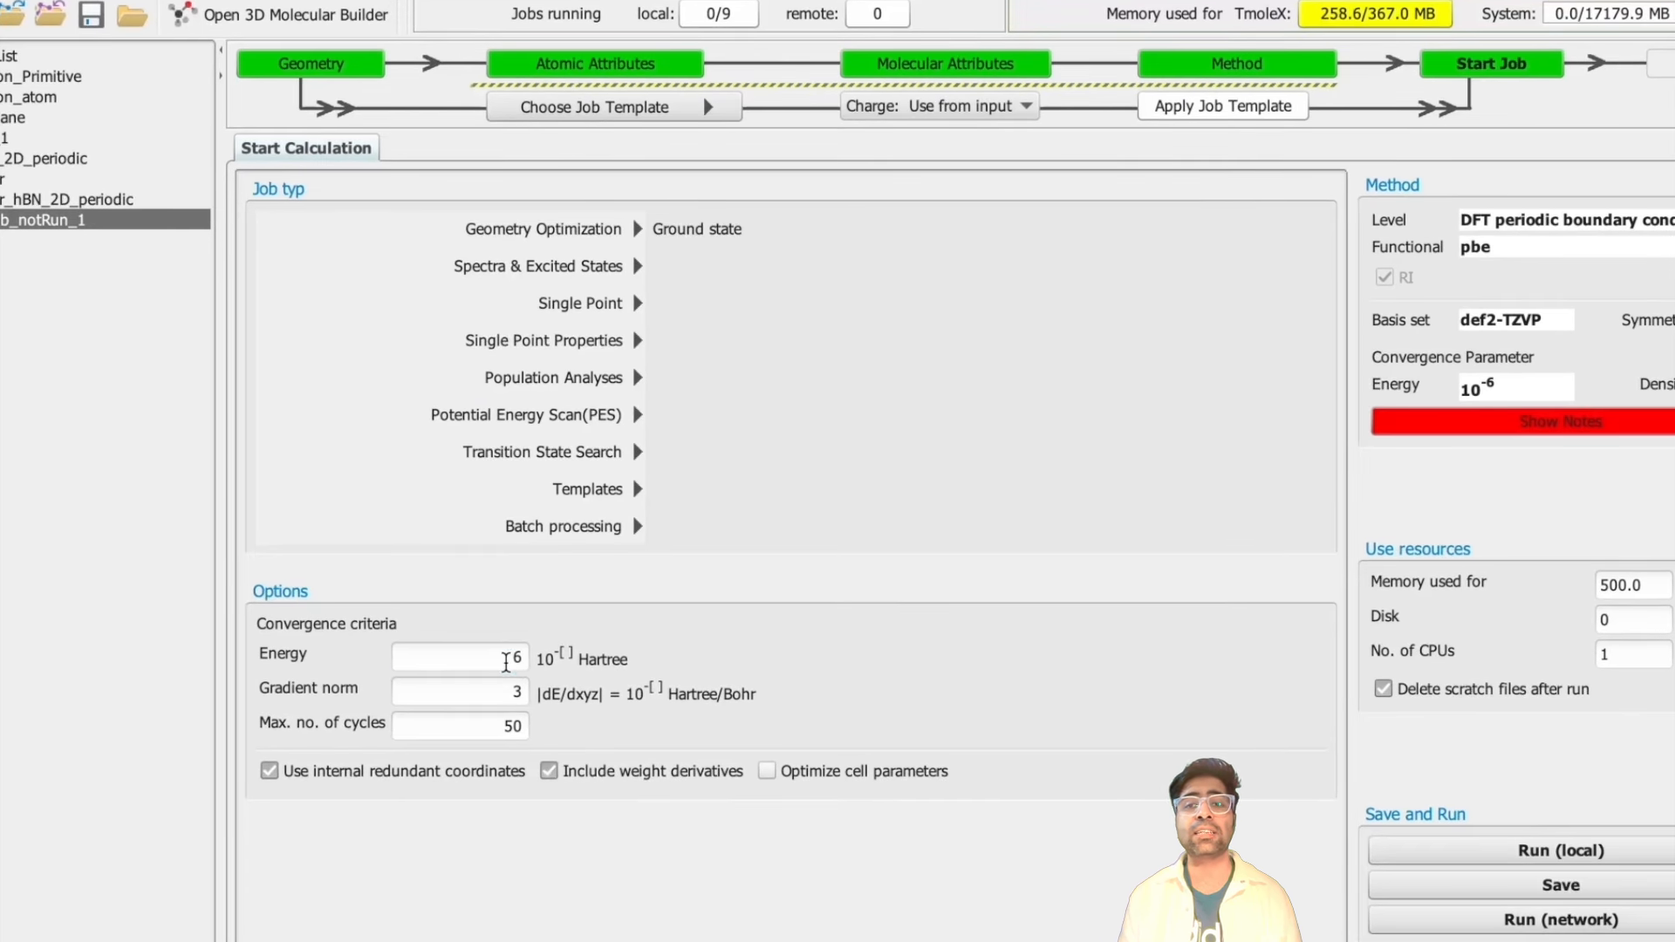
double_click(521, 659)
type("5")
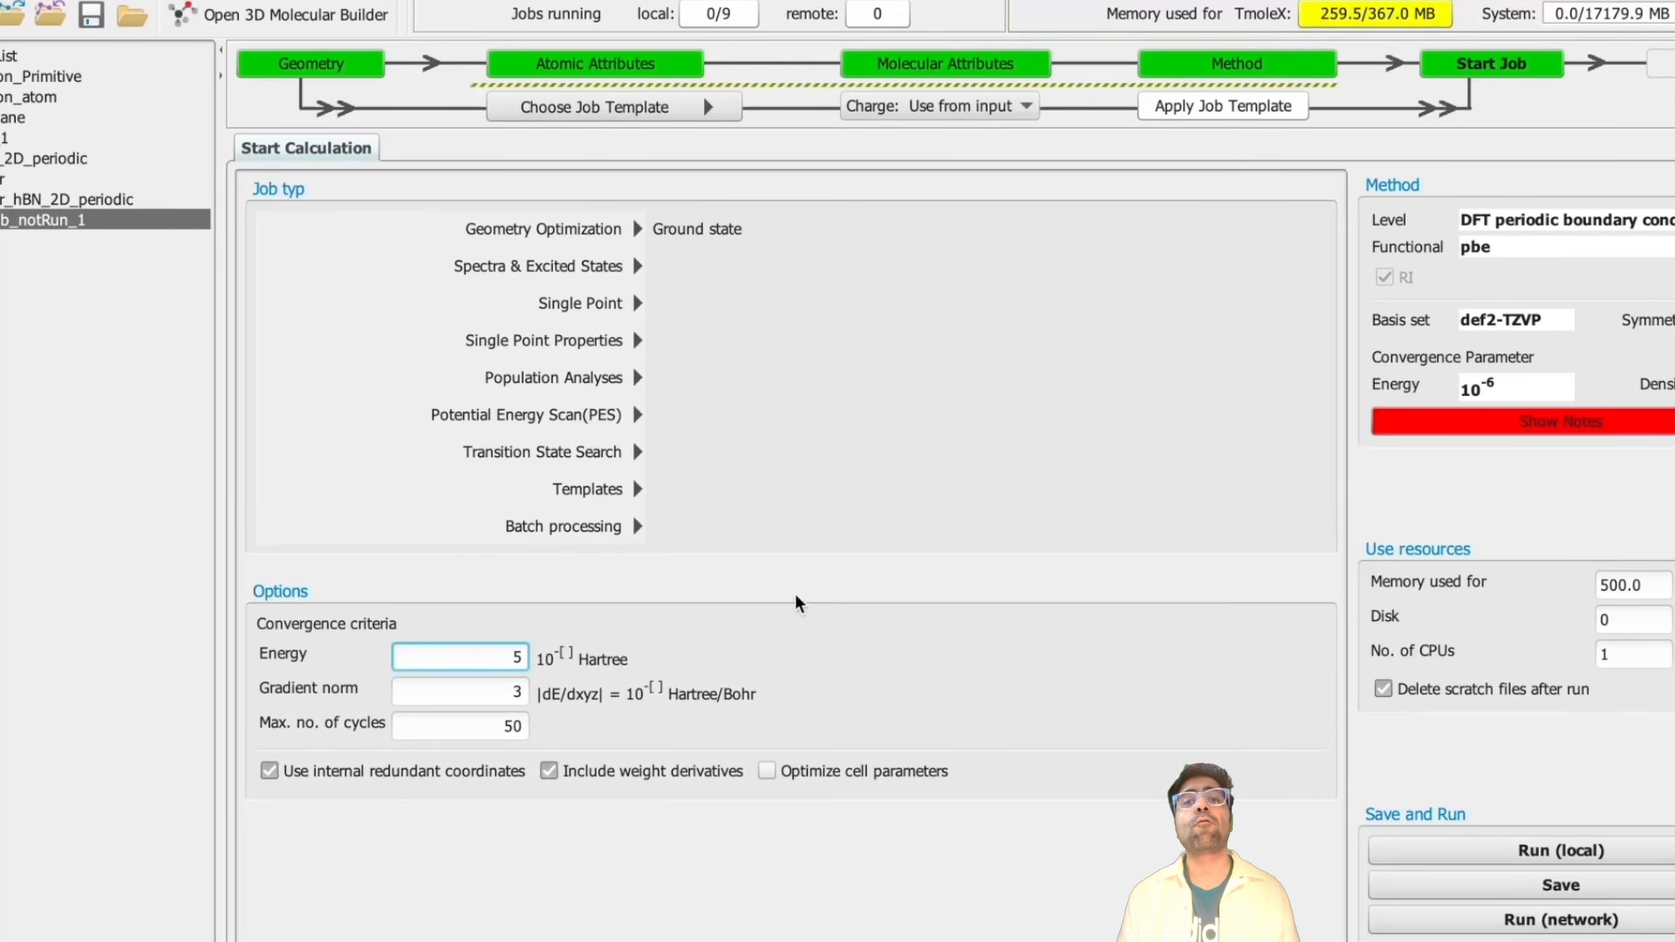
- Run the geometry optimization locally, saving the job as job_GEO_1, and highlight the total energy in the results
left_click(1495, 849)
left_click(1004, 724)
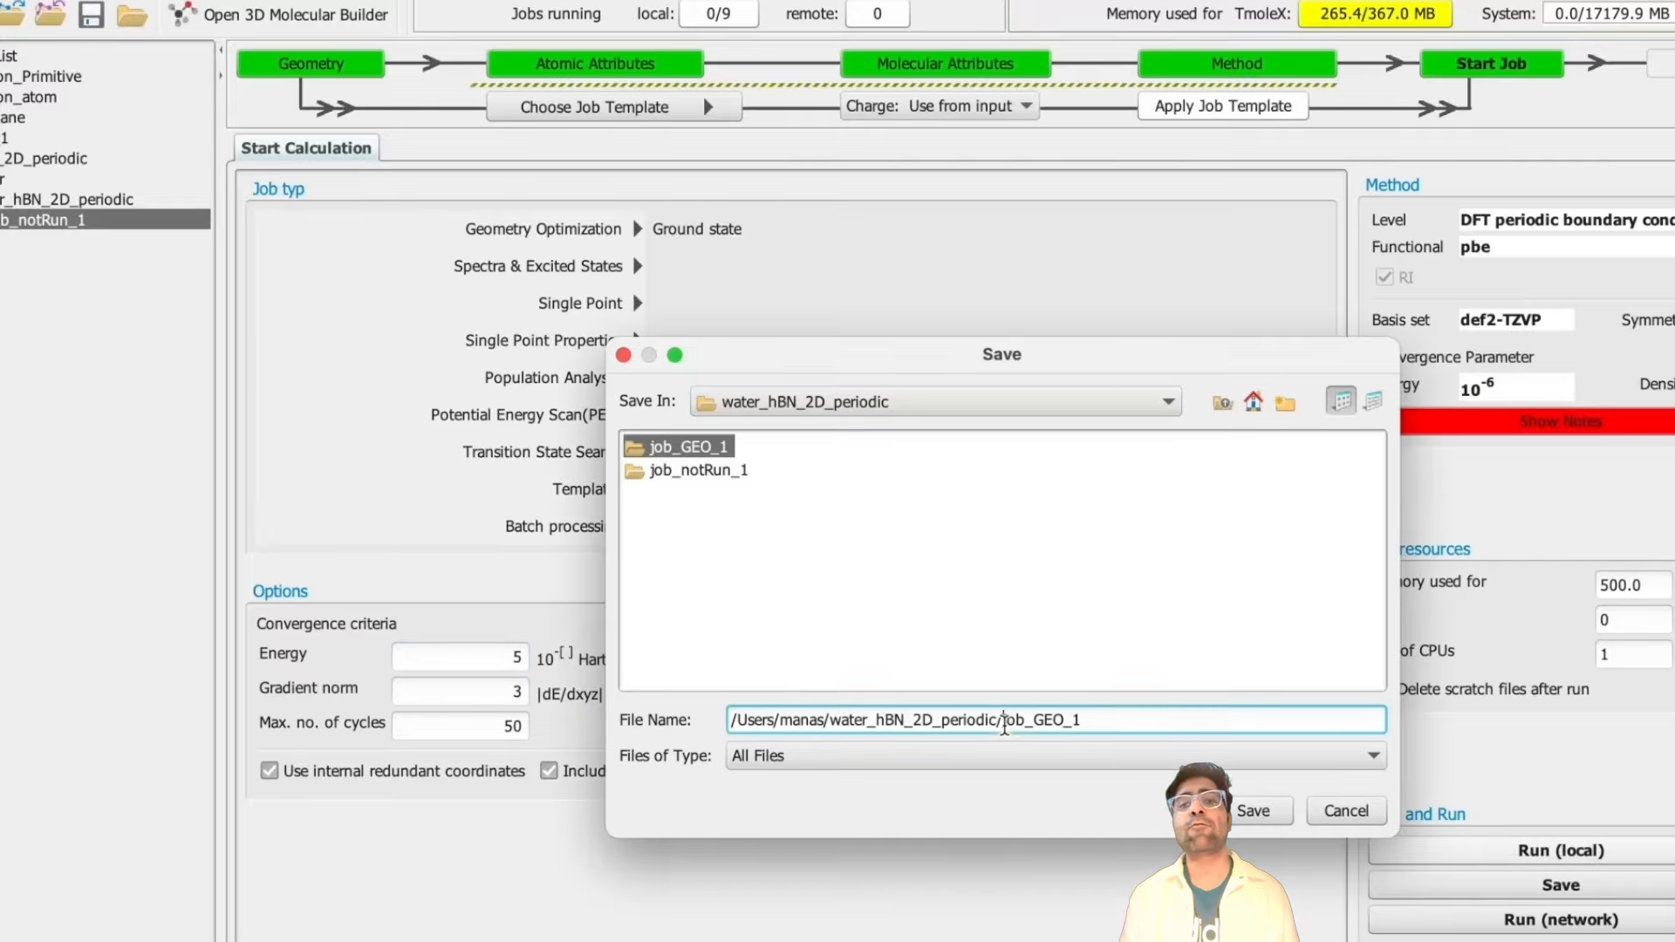
key("Return")
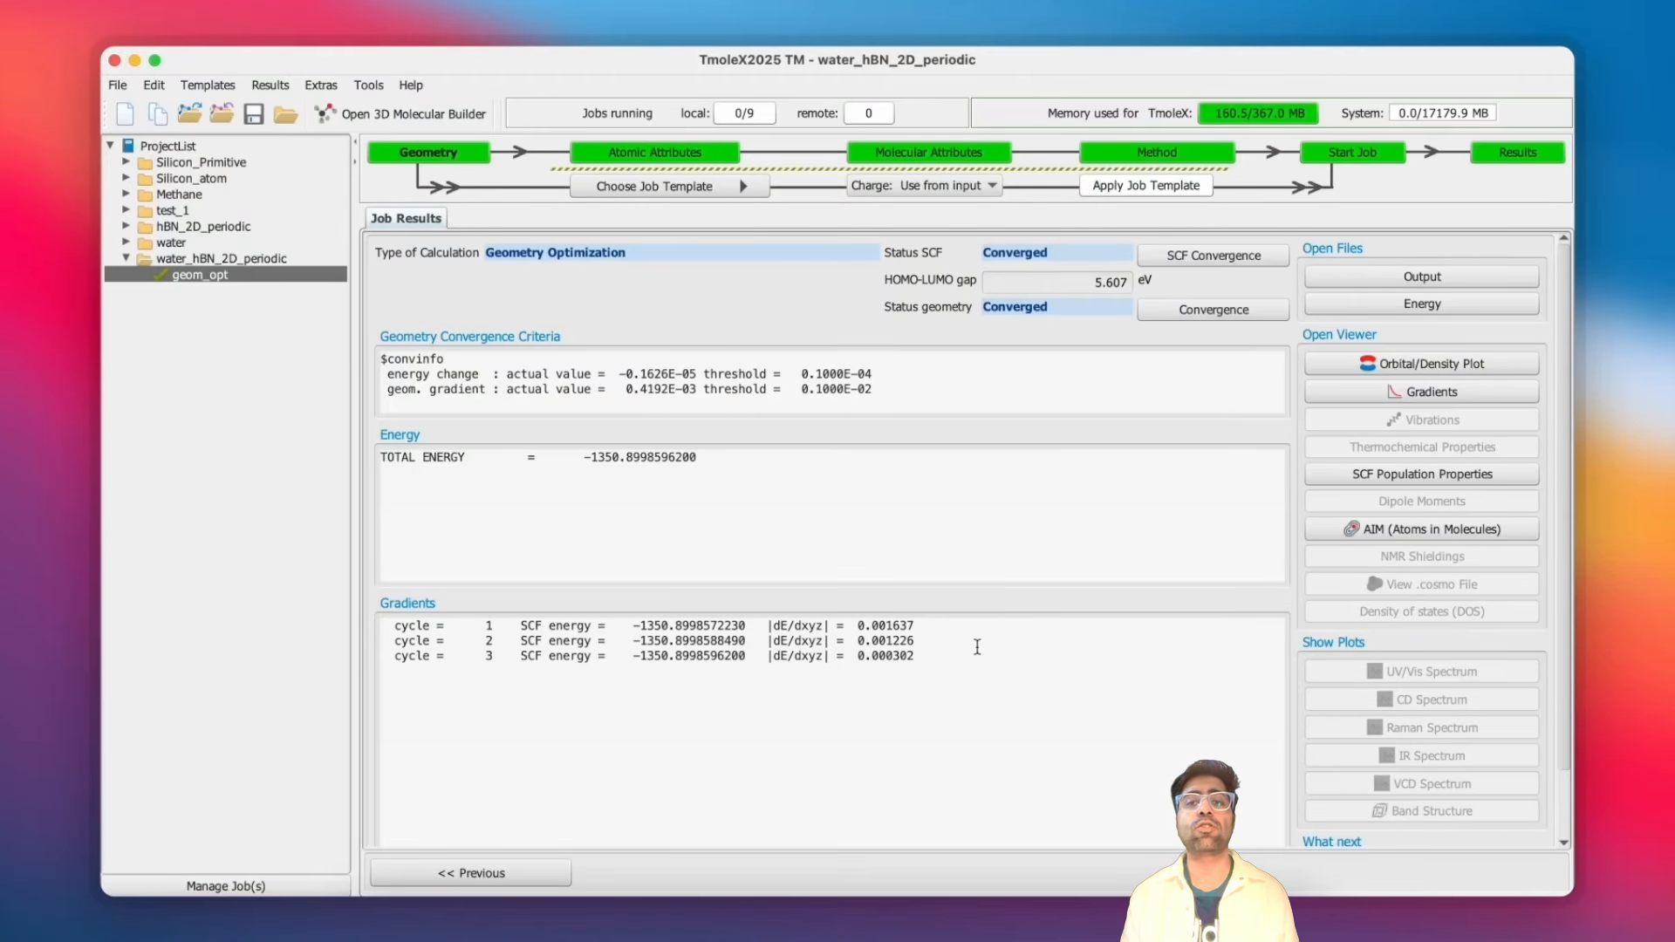
left_click_drag(577, 457, 722, 455)
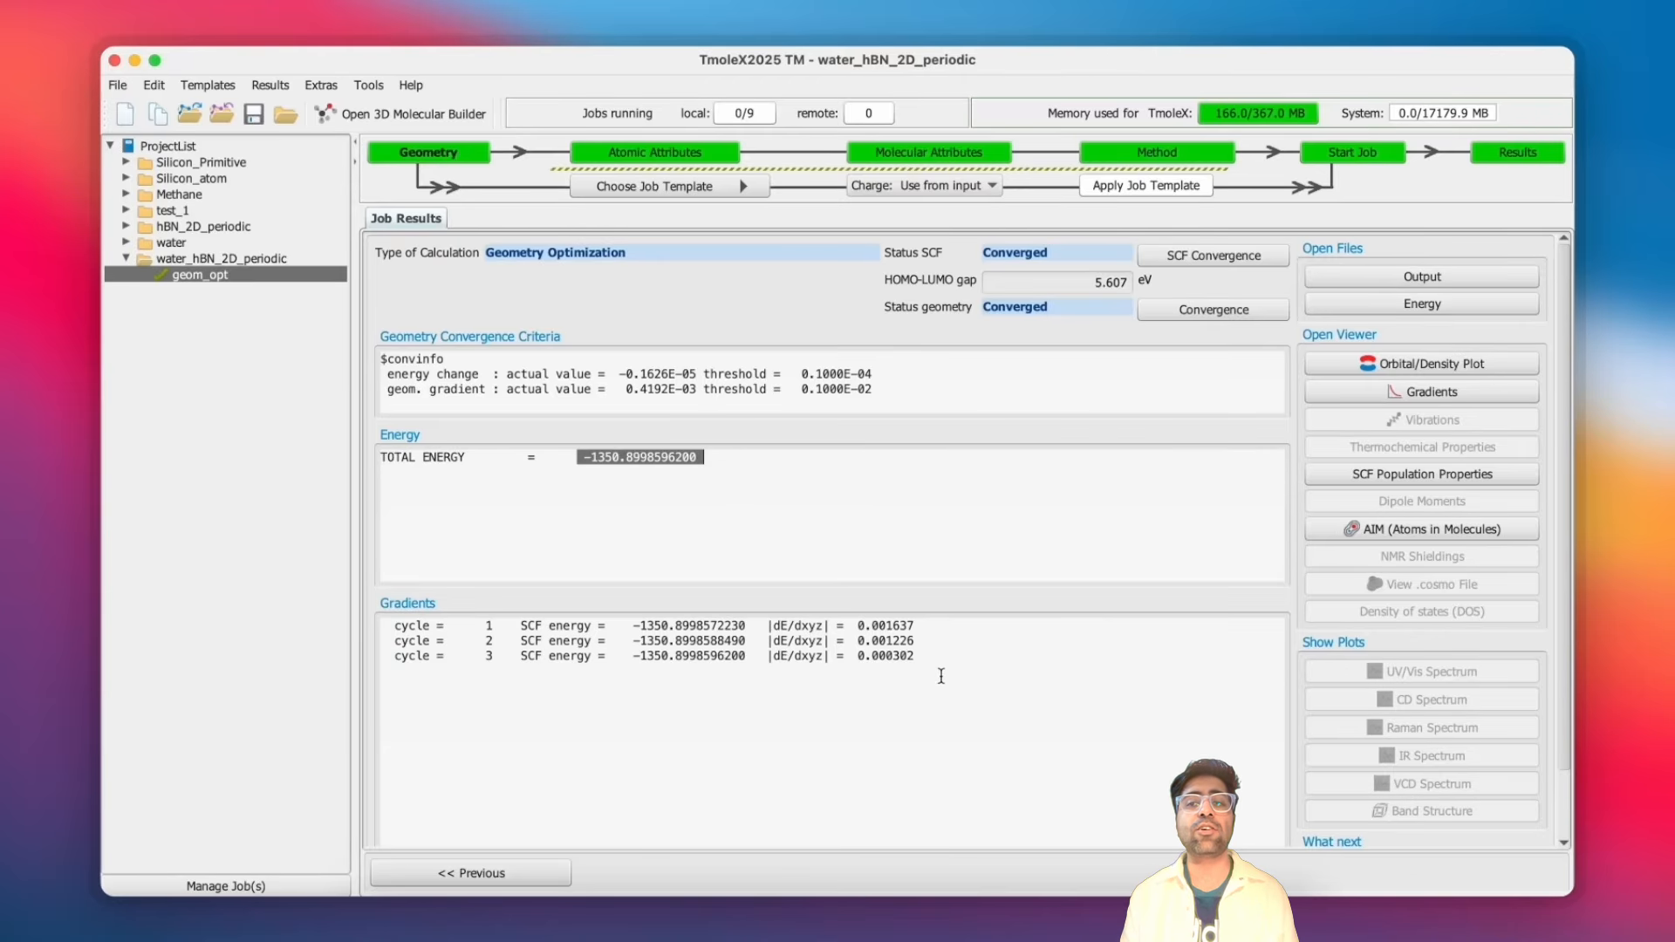